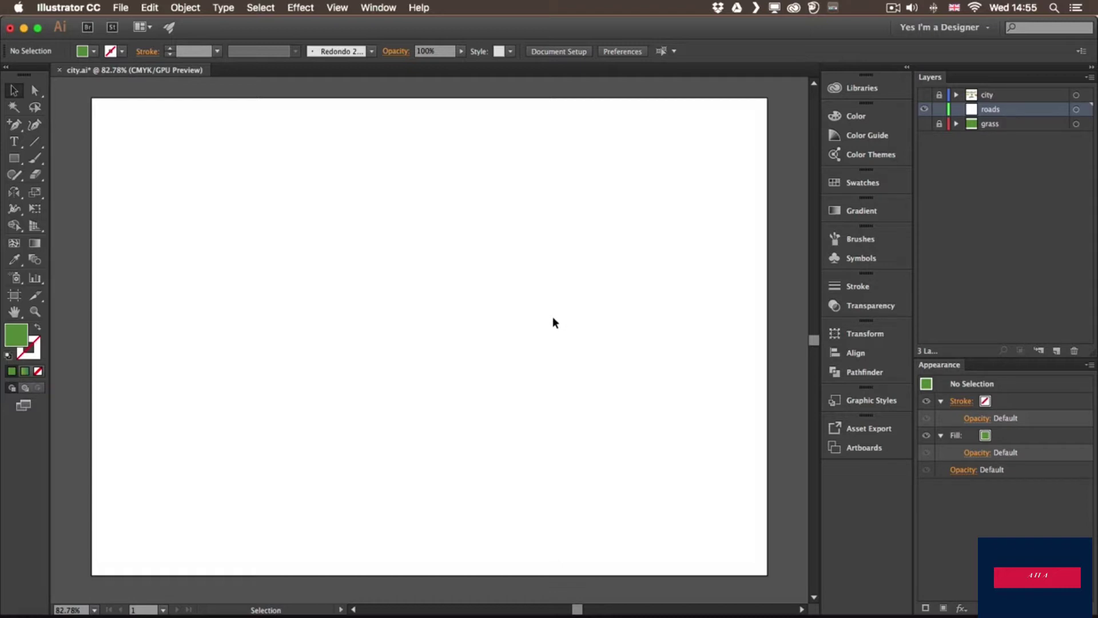
# - Draw a rectangle about 81 mm by 97 mm on the roads layer and fill it with light blue
pyautogui.click(14, 158)
pyautogui.moveTo(250, 231); pyautogui.dragTo(381, 388)
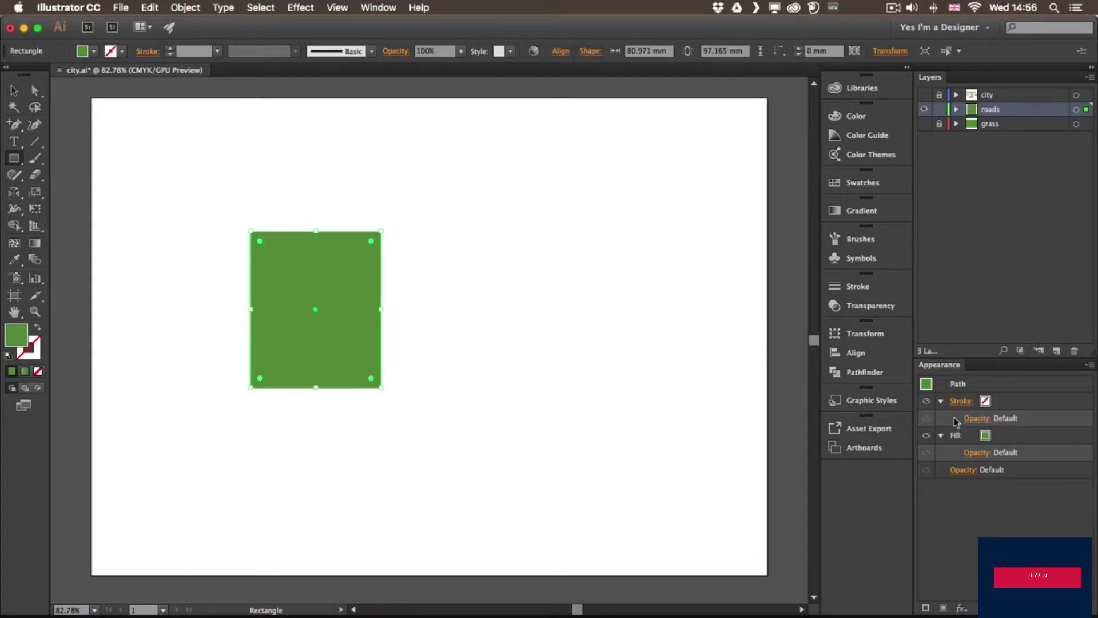
pyautogui.moveTo(977, 357); pyautogui.dragTo(977, 247)
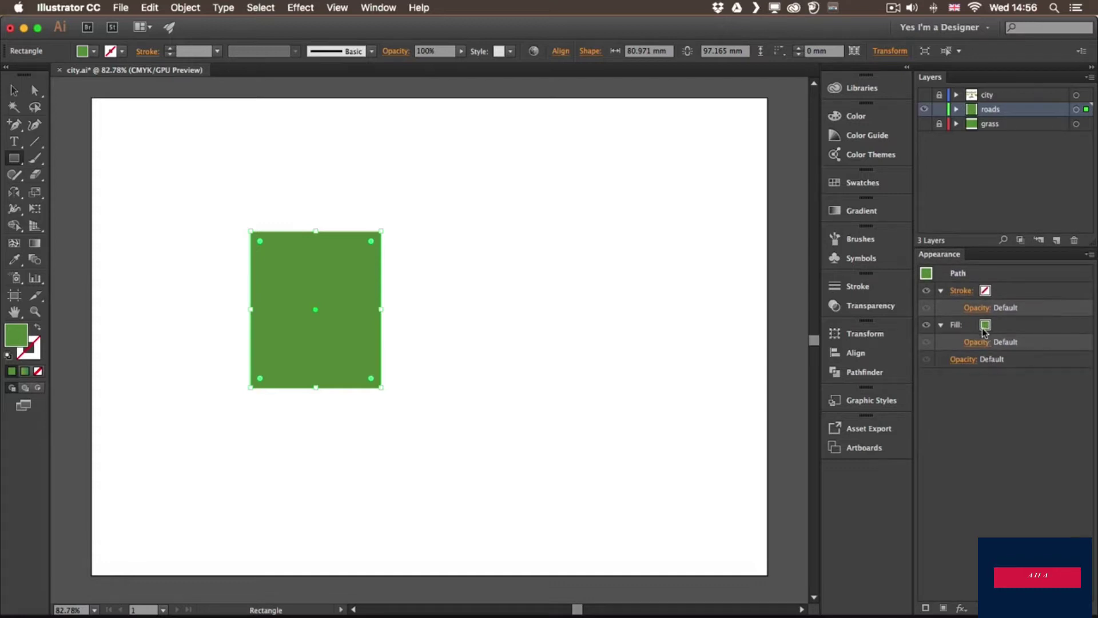
pyautogui.click(985, 325)
pyautogui.click(995, 325)
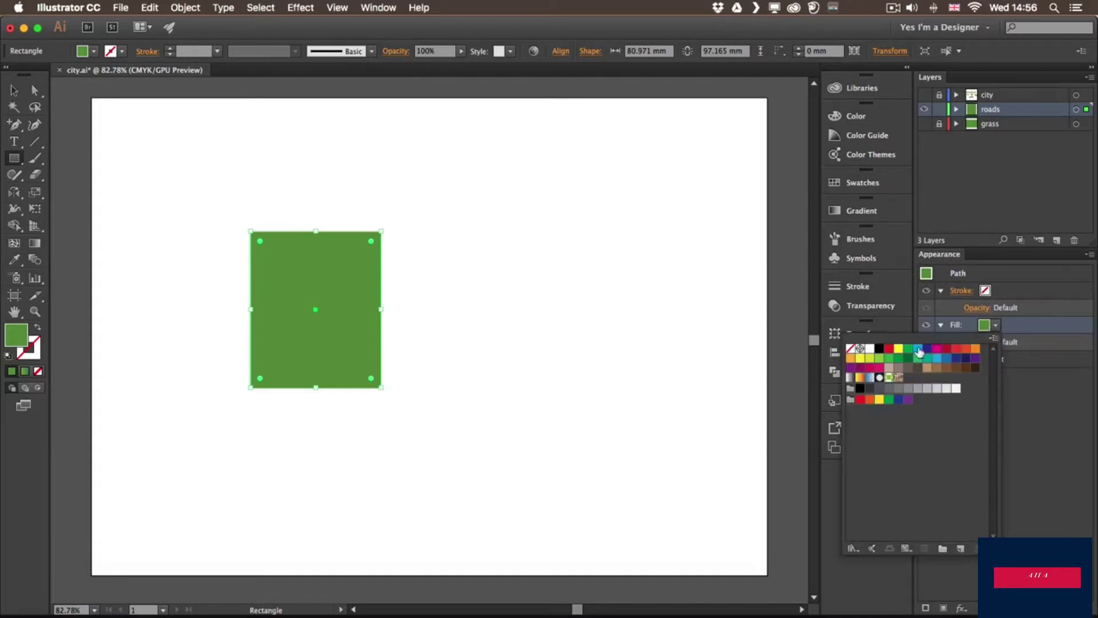
pyautogui.click(918, 350)
# - Give the rectangle a red 10 pt stroke and move the shape to the right side of the artboard
pyautogui.click(985, 291)
pyautogui.click(984, 290)
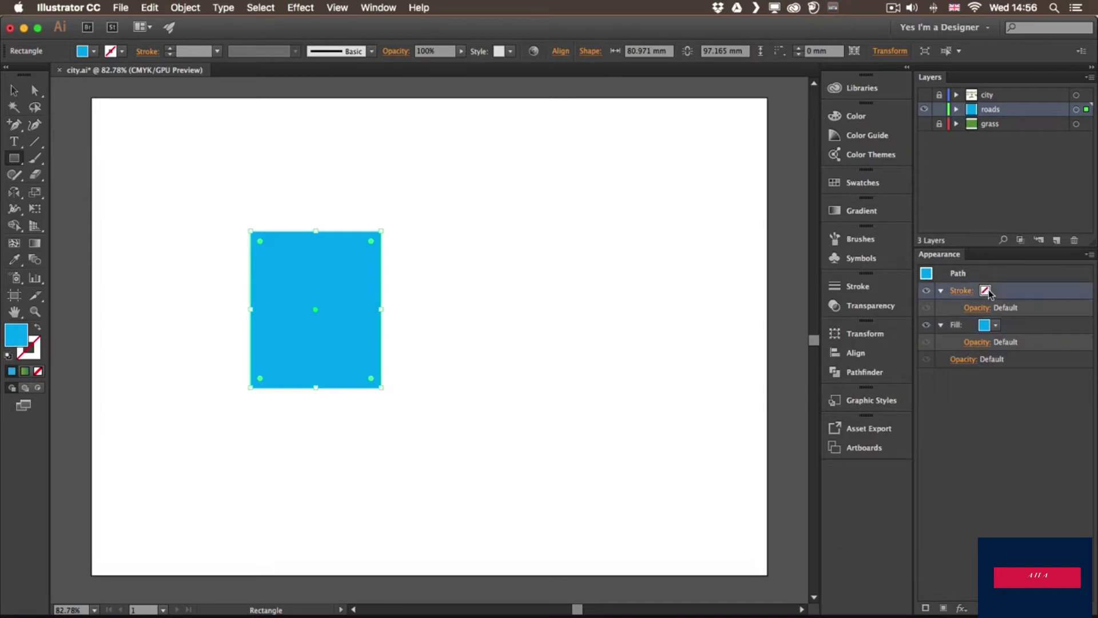
pyautogui.click(995, 290)
pyautogui.click(957, 314)
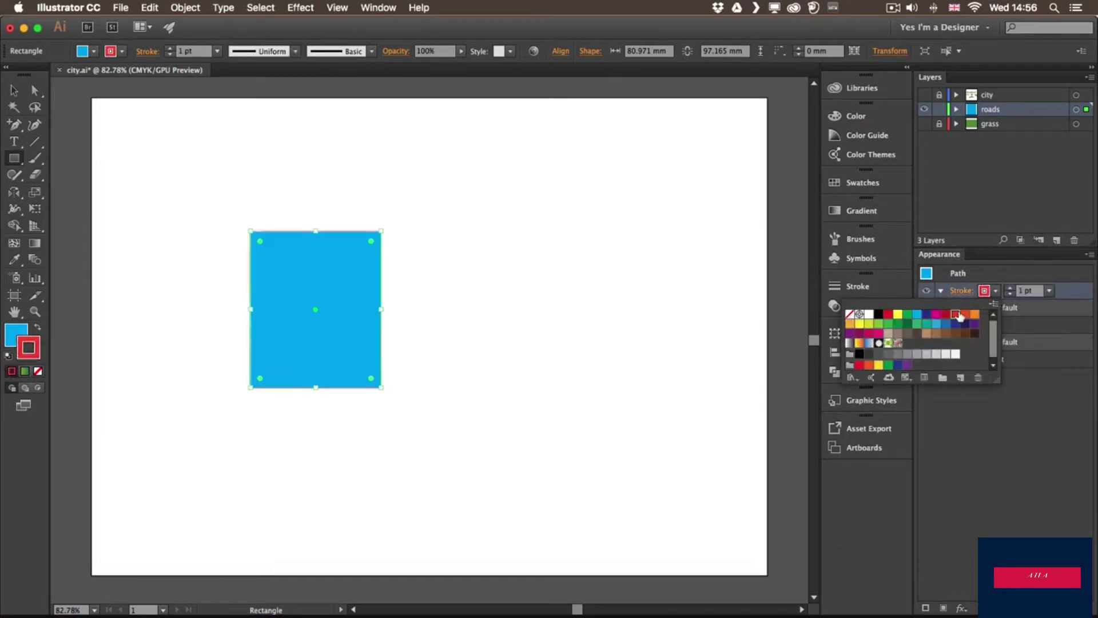
pyautogui.click(1009, 289)
pyautogui.click(1009, 288)
pyautogui.click(1009, 288)
pyautogui.click(1008, 288)
pyautogui.click(1009, 288)
pyautogui.click(1009, 288)
pyautogui.click(1009, 288)
pyautogui.click(1009, 288)
pyautogui.click(1009, 288)
pyautogui.click(1009, 288)
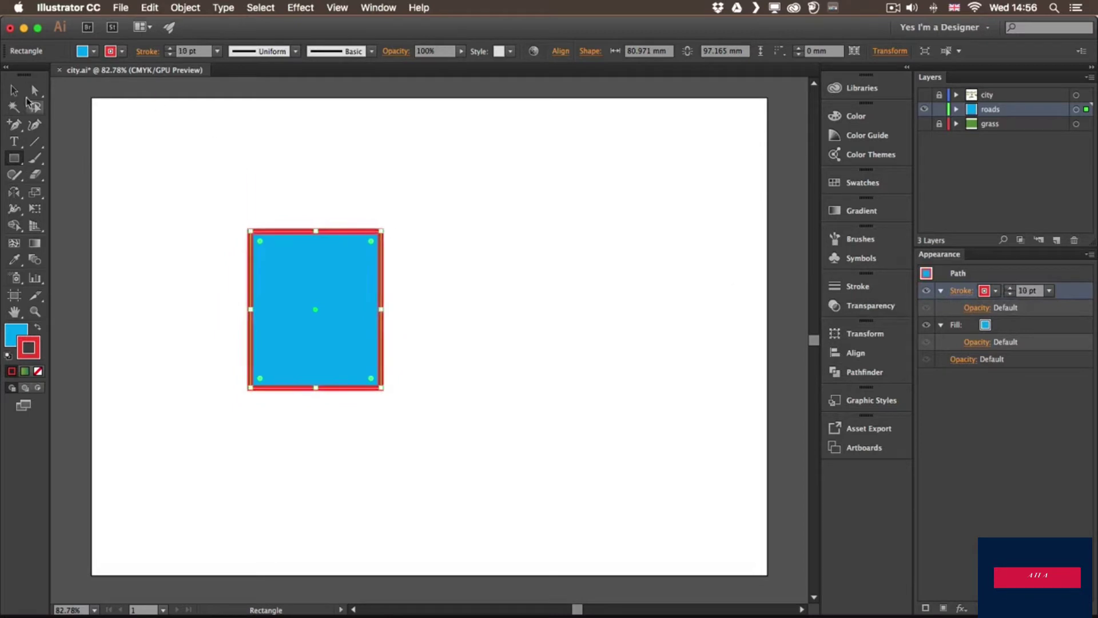
pyautogui.click(13, 89)
pyautogui.moveTo(306, 260); pyautogui.dragTo(718, 296)
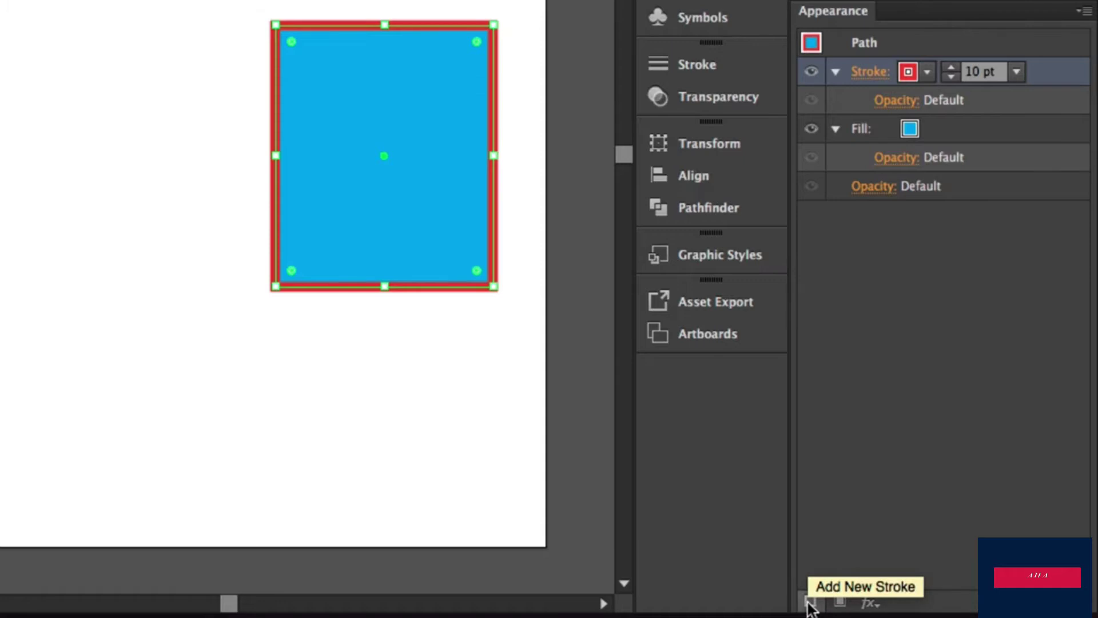
# - Add a second stroke to the rectangle, coloured yellow with a 19 pt weight
pyautogui.click(811, 601)
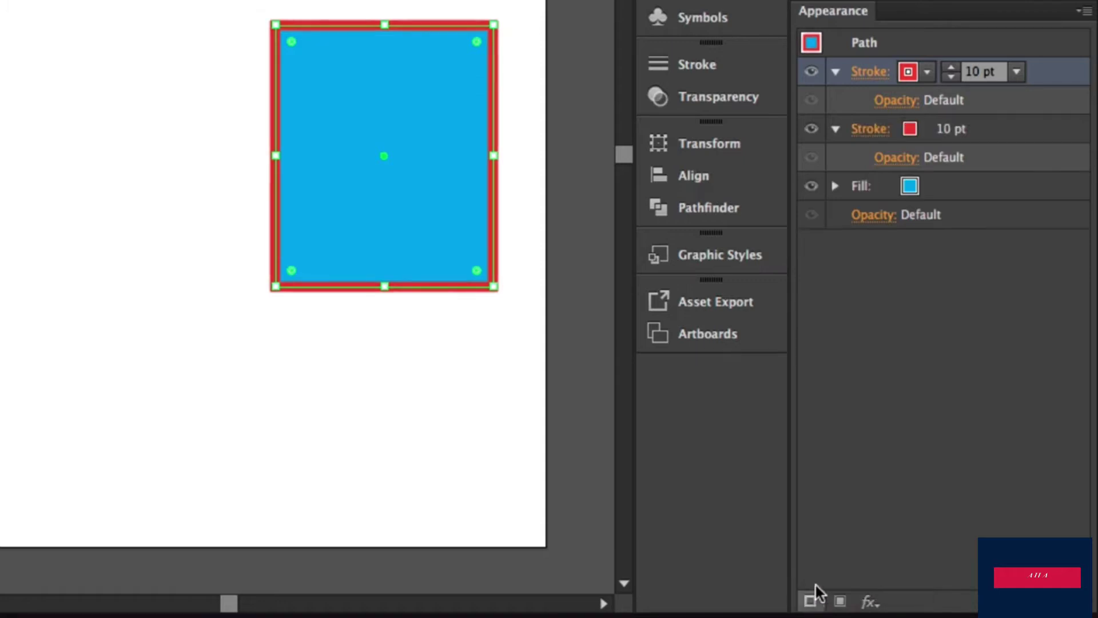
pyautogui.click(927, 72)
pyautogui.click(763, 111)
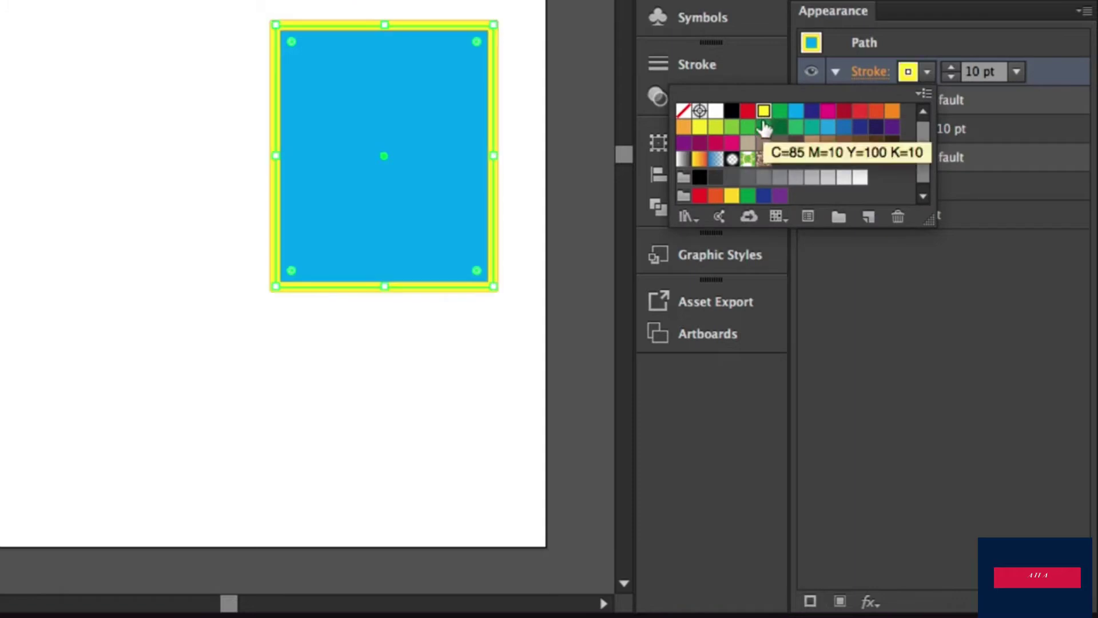
pyautogui.click(951, 65)
pyautogui.click(950, 64)
pyautogui.click(950, 65)
pyautogui.click(949, 67)
pyautogui.click(949, 67)
pyautogui.click(949, 67)
pyautogui.click(949, 66)
pyautogui.click(950, 66)
pyautogui.click(949, 66)
pyautogui.click(949, 66)
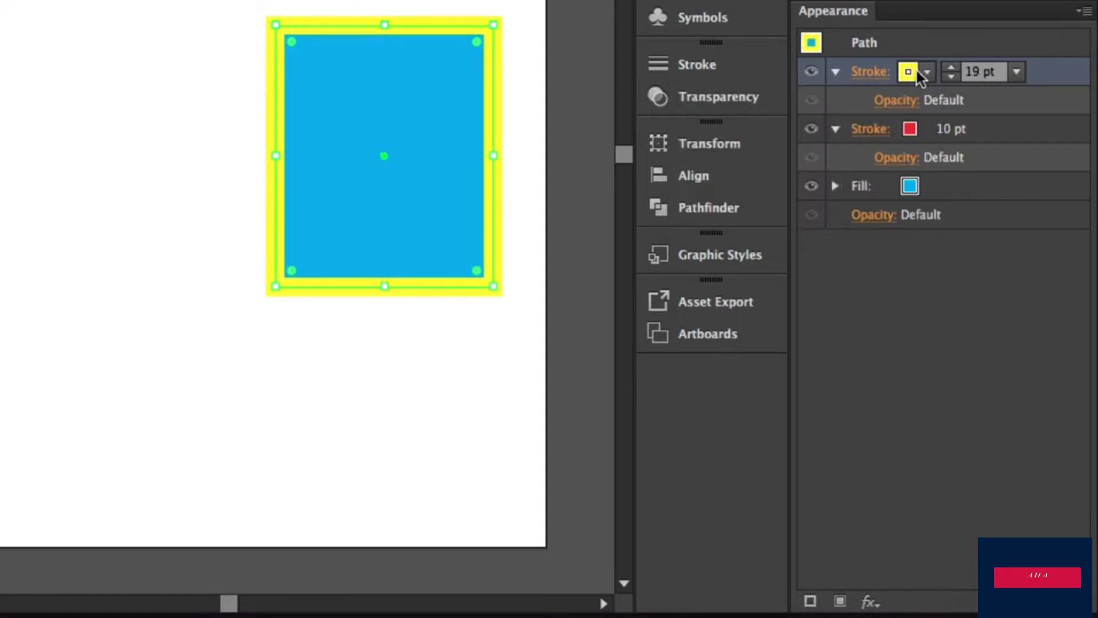
# - Recolour the 19 pt stroke light green and reorder it beneath the red stroke
pyautogui.click(914, 70)
pyautogui.click(828, 128)
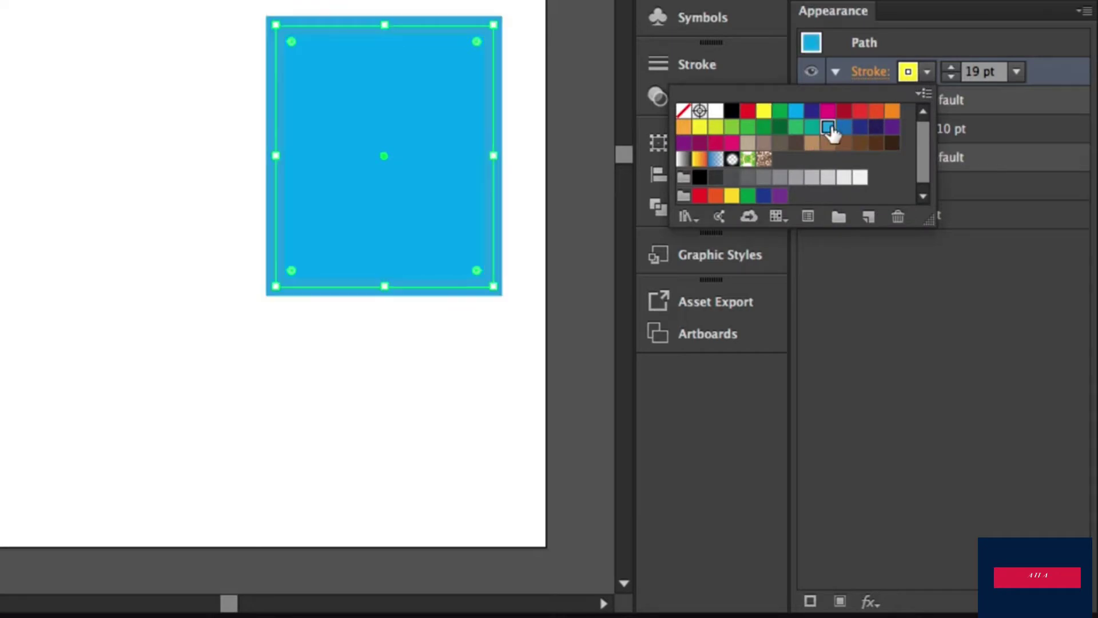
pyautogui.click(732, 127)
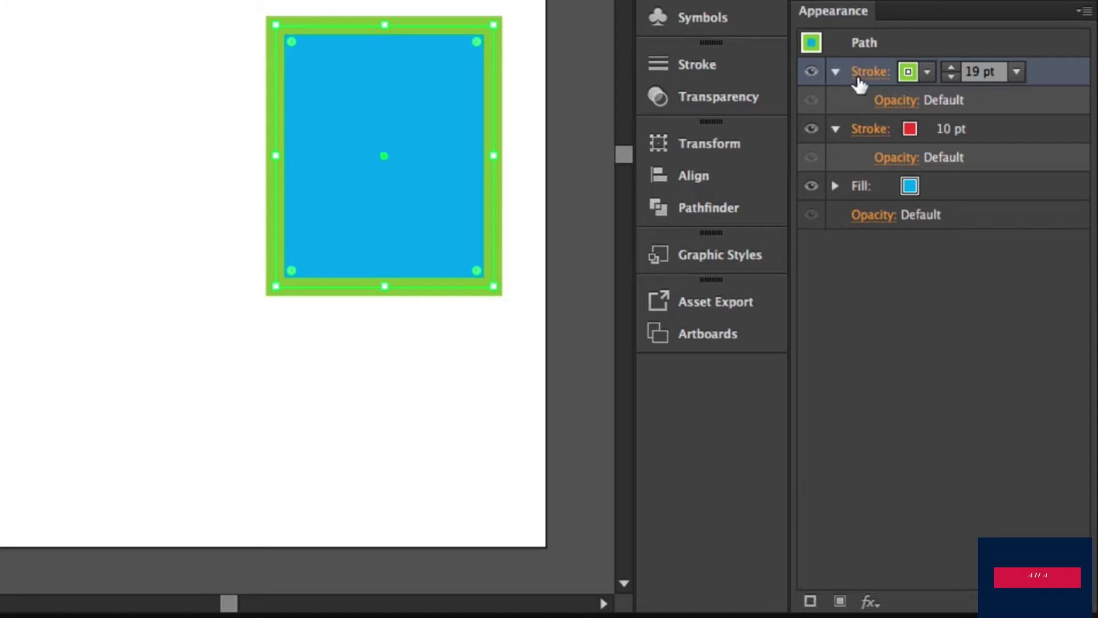
pyautogui.moveTo(1052, 69)
pyautogui.mouseDown()
pyautogui.moveTo(1048, 104)
pyautogui.moveTo(1010, 153)
pyautogui.moveTo(961, 161)
pyautogui.mouseUp()
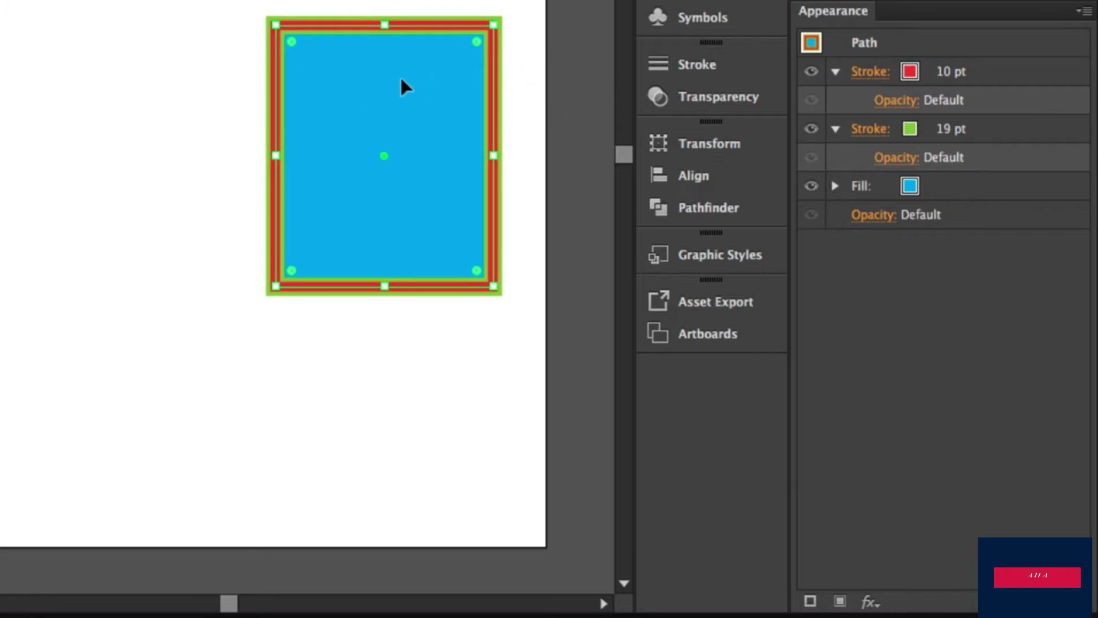
# - Increase the green stroke's weight to 26 pt, change its colour to black, and deselect the rectangle
pyautogui.click(927, 132)
pyautogui.click(950, 124)
pyautogui.click(951, 124)
pyautogui.click(950, 124)
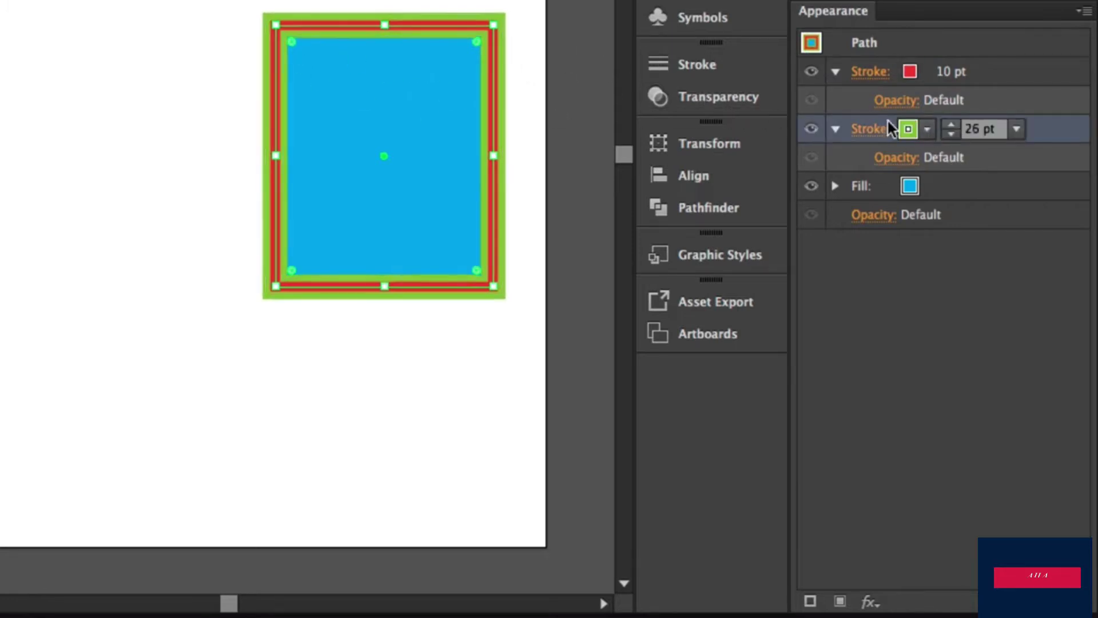
pyautogui.click(927, 130)
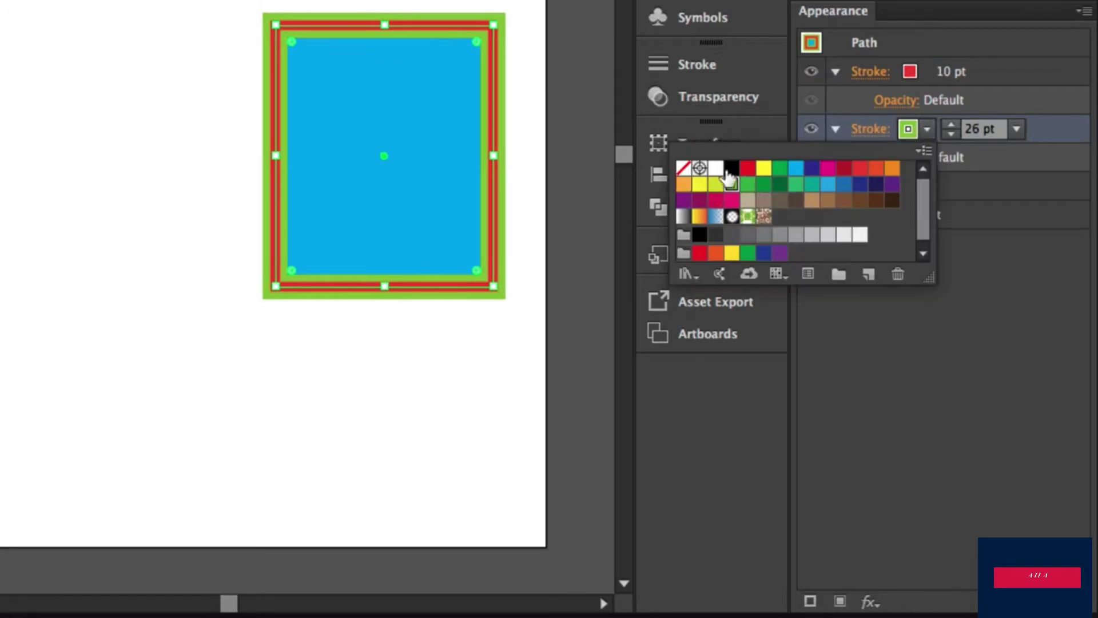
pyautogui.click(733, 169)
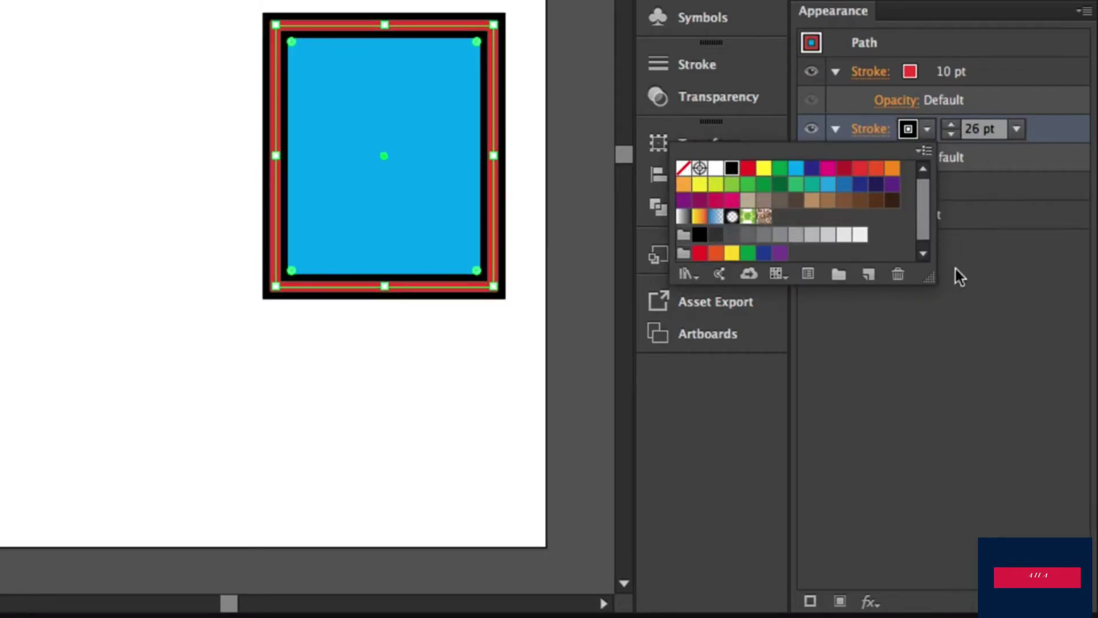
pyautogui.click(815, 246)
pyautogui.click(565, 143)
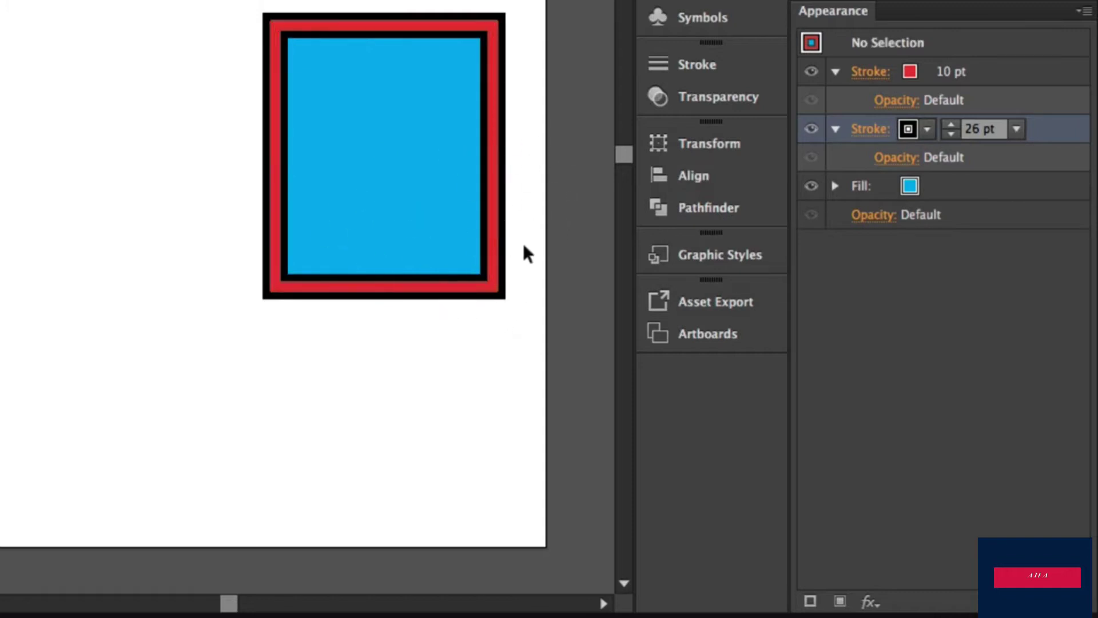
# - Add a third stroke between the red and black ones, coloured white with a 16 pt weight
pyautogui.click(447, 184)
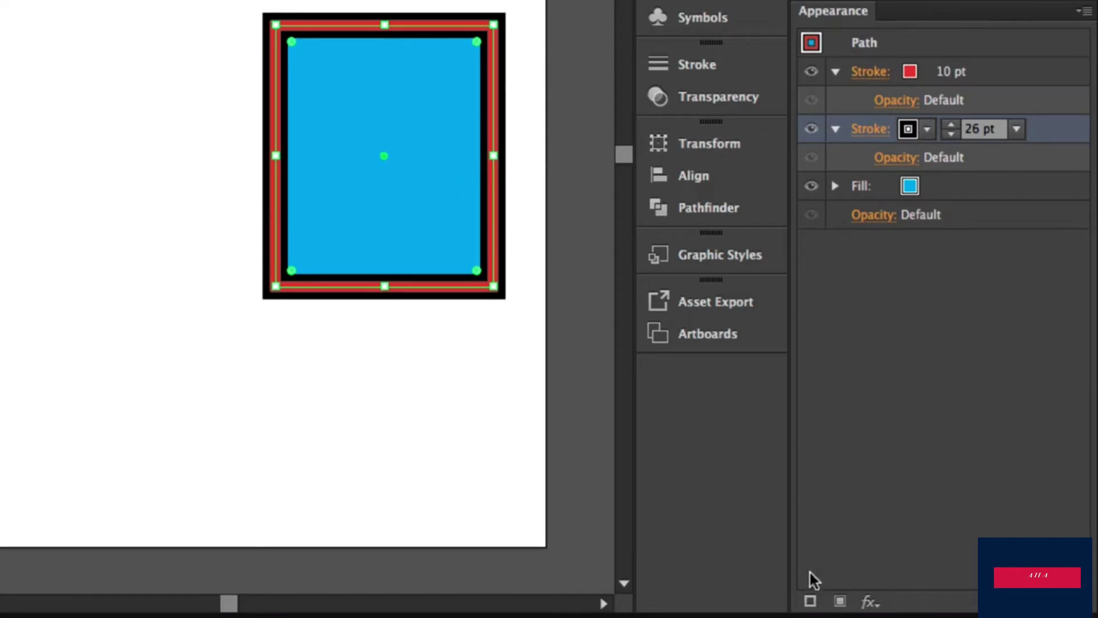
pyautogui.click(810, 602)
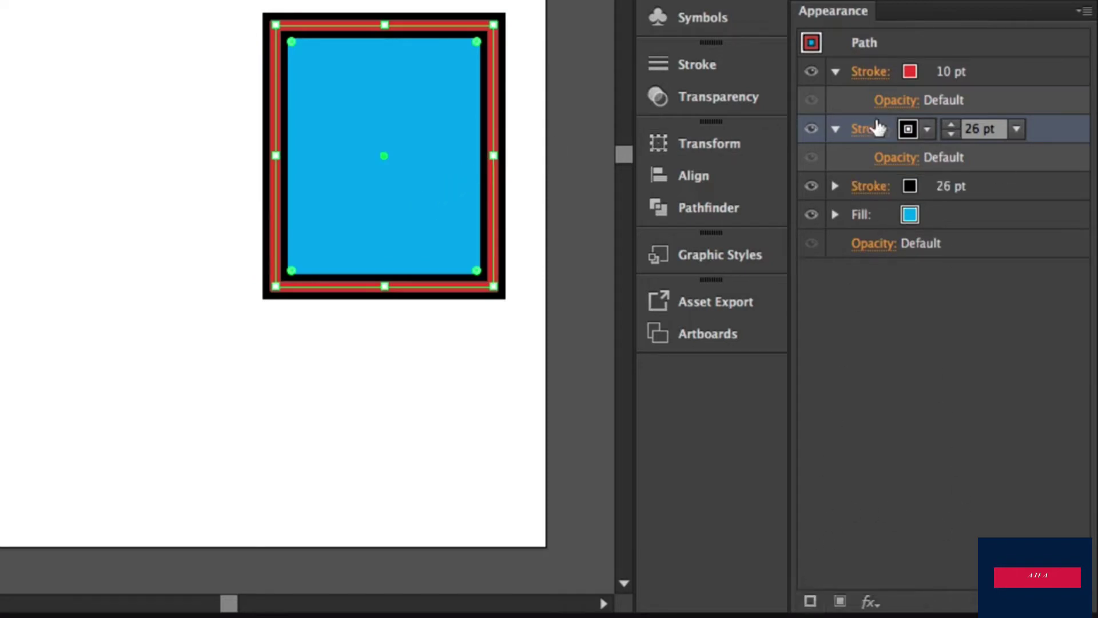
pyautogui.click(909, 129)
pyautogui.click(716, 169)
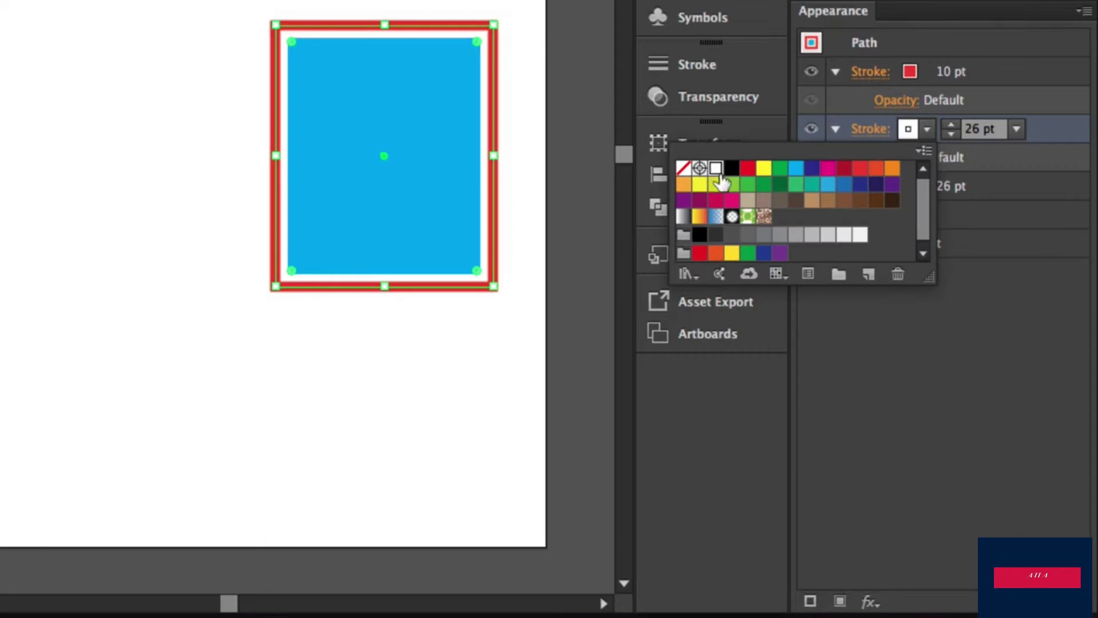
pyautogui.tripleClick(954, 132)
pyautogui.tripleClick(953, 133)
pyautogui.click(952, 132)
pyautogui.doubleClick(950, 132)
pyautogui.click(952, 134)
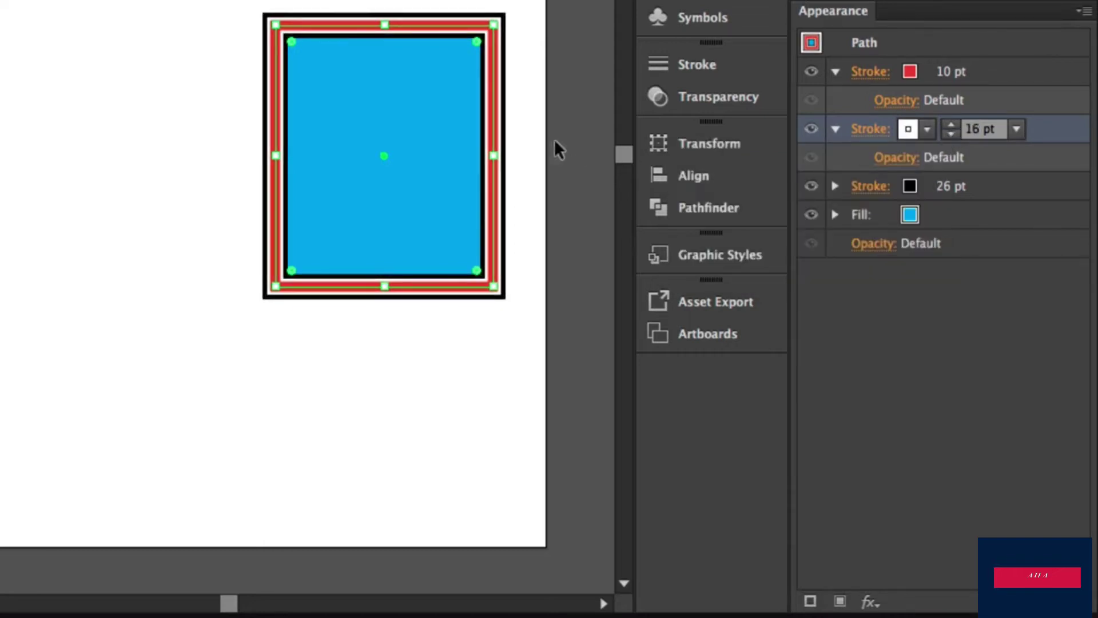
pyautogui.click(527, 123)
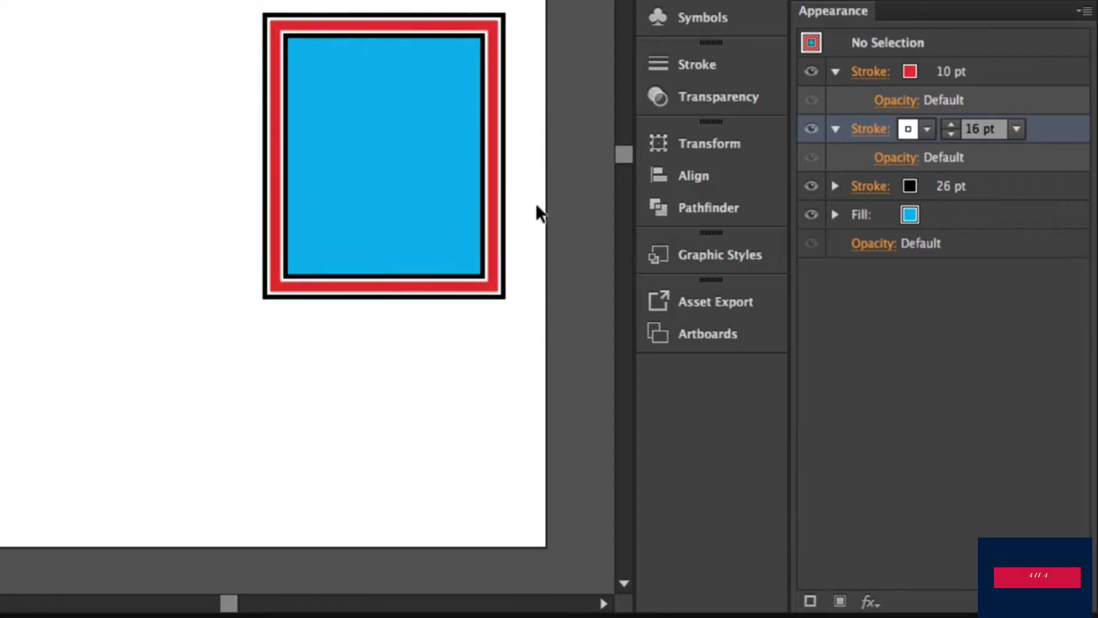
# - Add a second fill above the rectangle's blue fill and set it to the white-to-black gradient
pyautogui.click(347, 227)
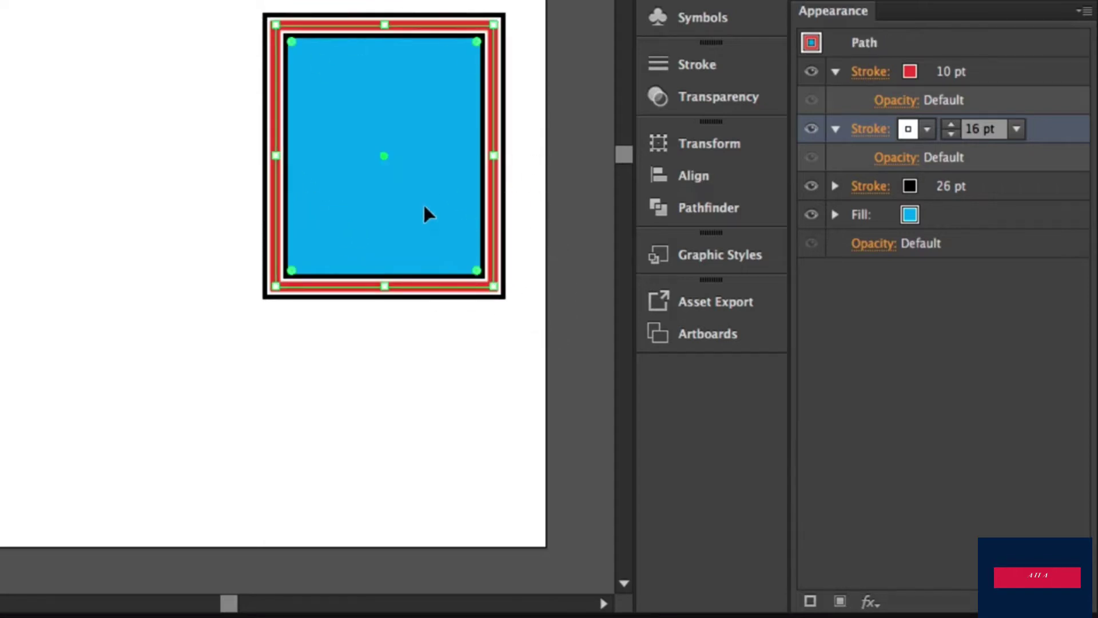
pyautogui.click(967, 216)
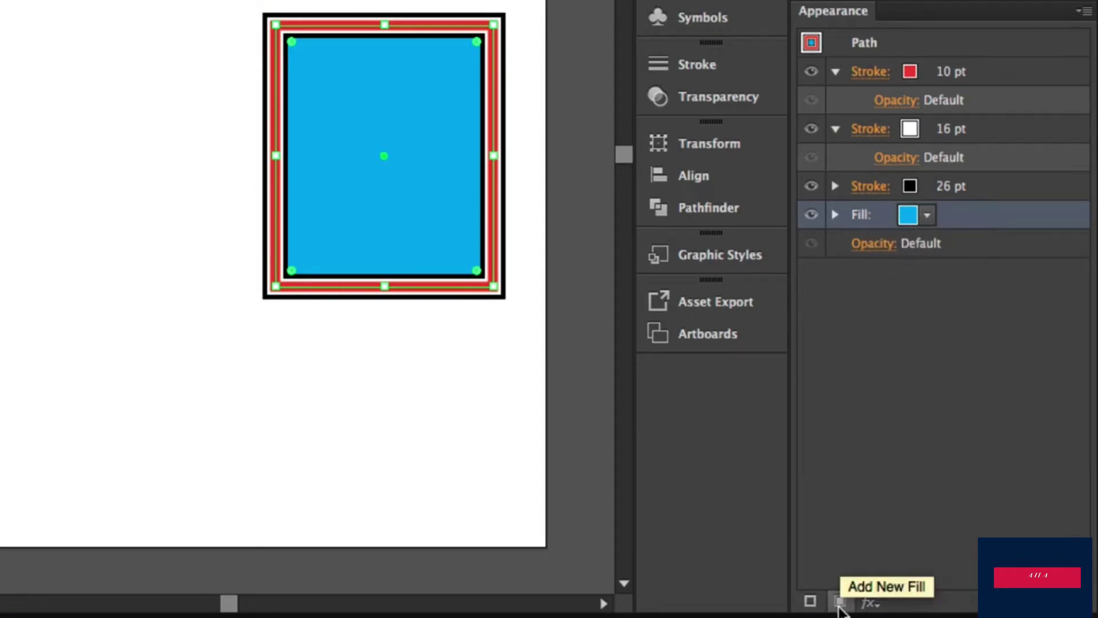
pyautogui.click(838, 602)
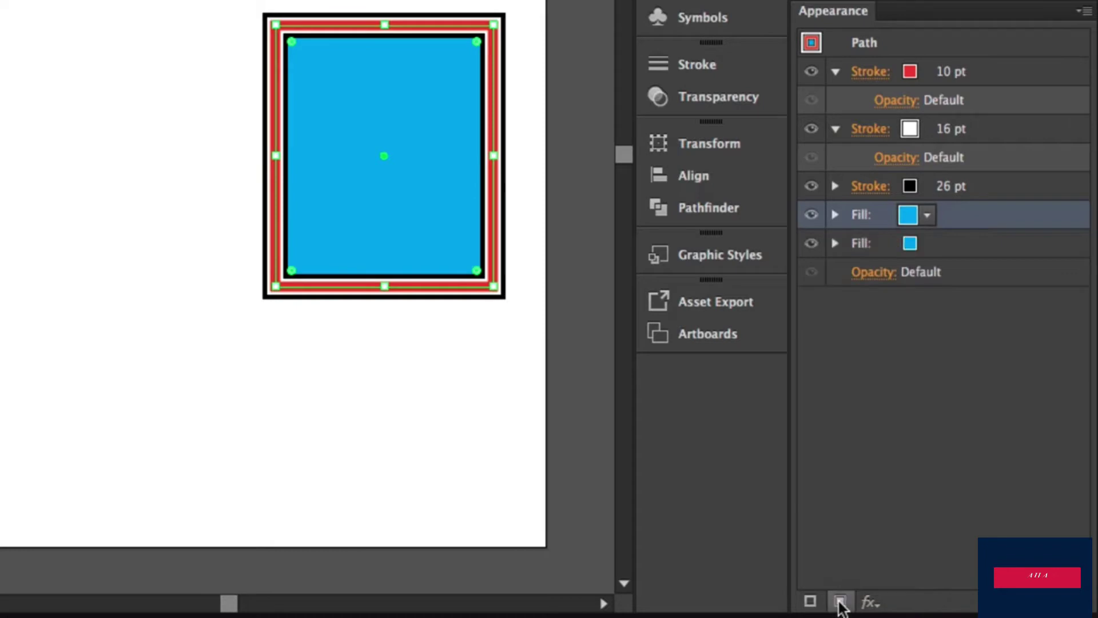
pyautogui.click(926, 216)
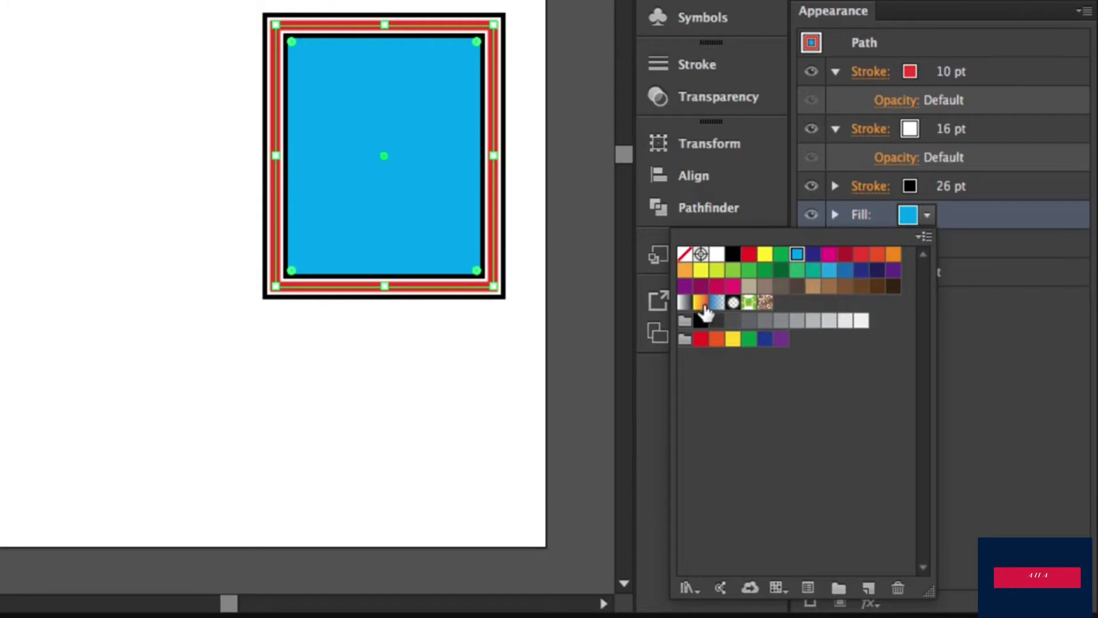
pyautogui.click(684, 304)
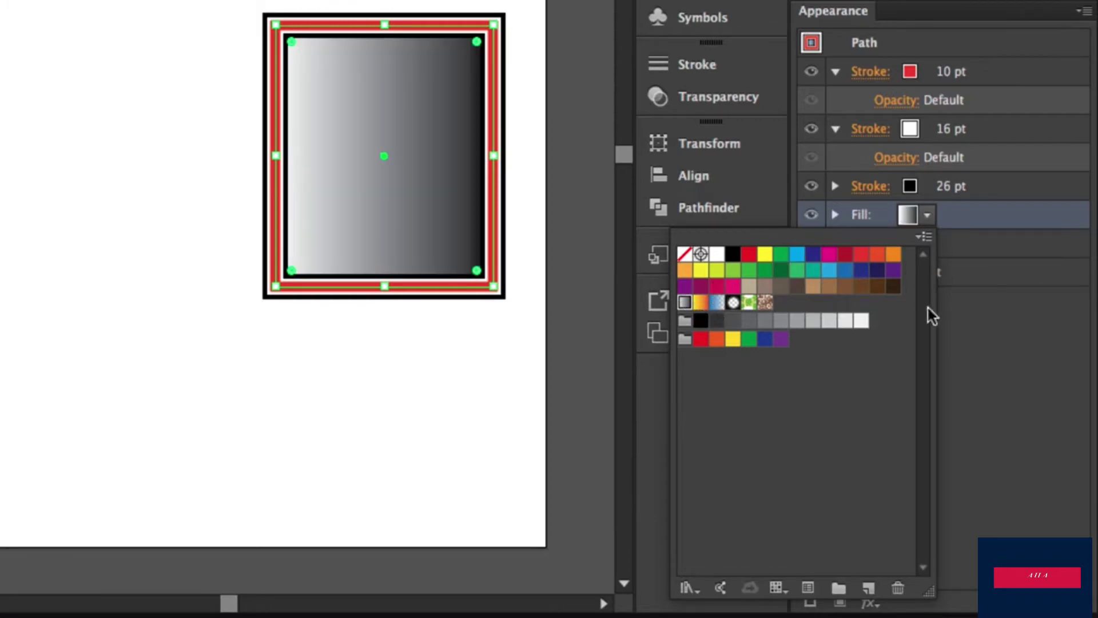
pyautogui.click(992, 332)
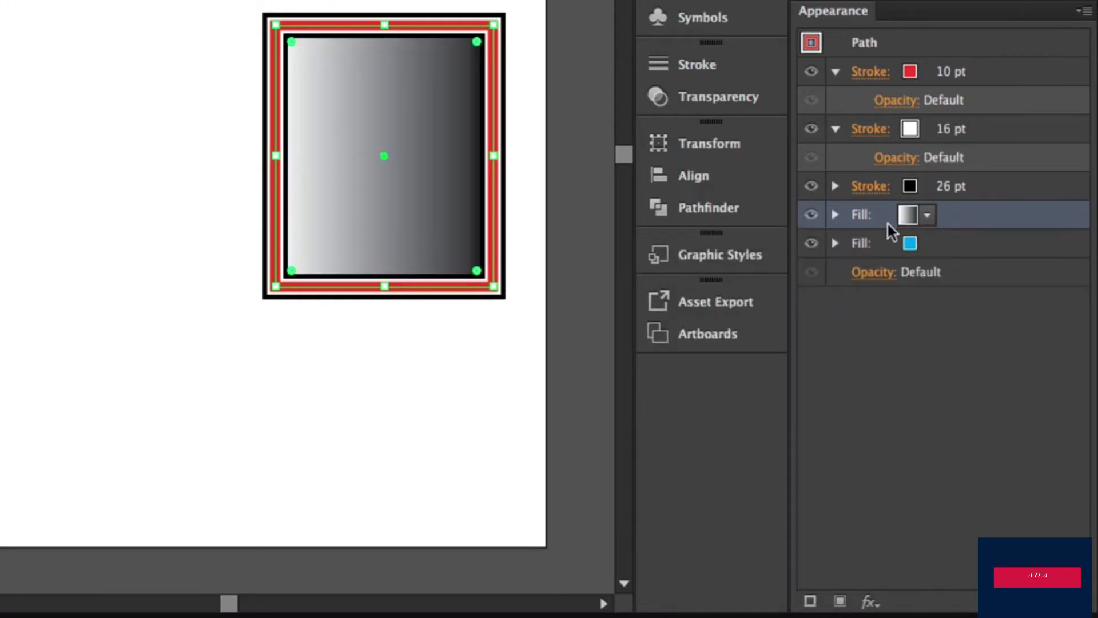
# - Set the gradient fill's blending mode to Multiply, keeping its opacity at 100%
pyautogui.click(835, 213)
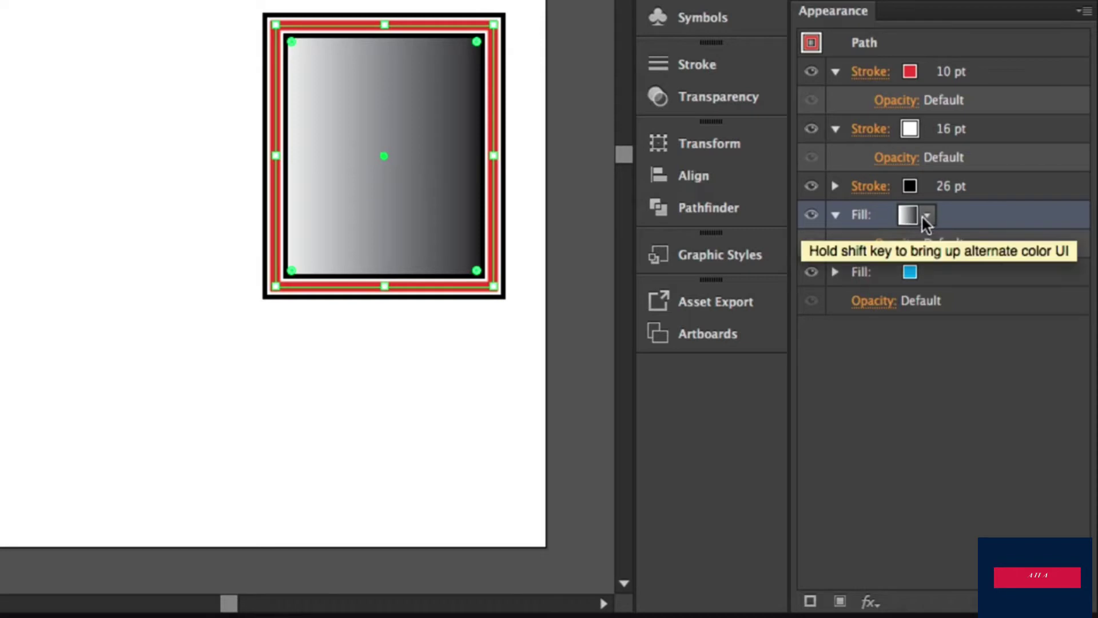
pyautogui.click(897, 246)
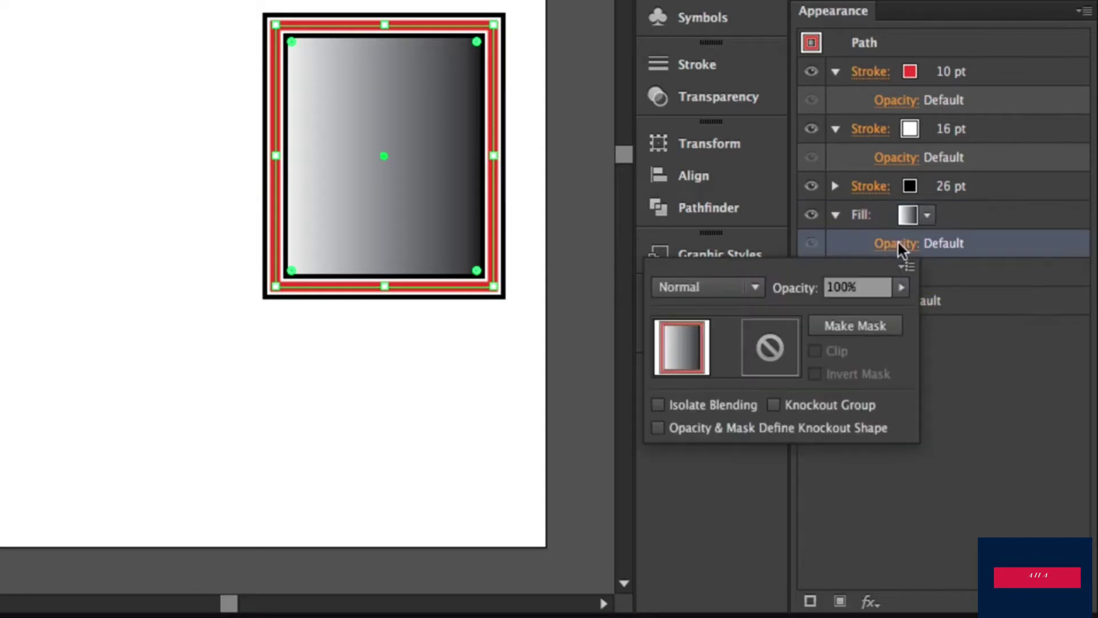
pyautogui.click(901, 287)
pyautogui.moveTo(909, 308)
pyautogui.mouseDown()
pyautogui.moveTo(846, 312)
pyautogui.moveTo(923, 307)
pyautogui.mouseUp()
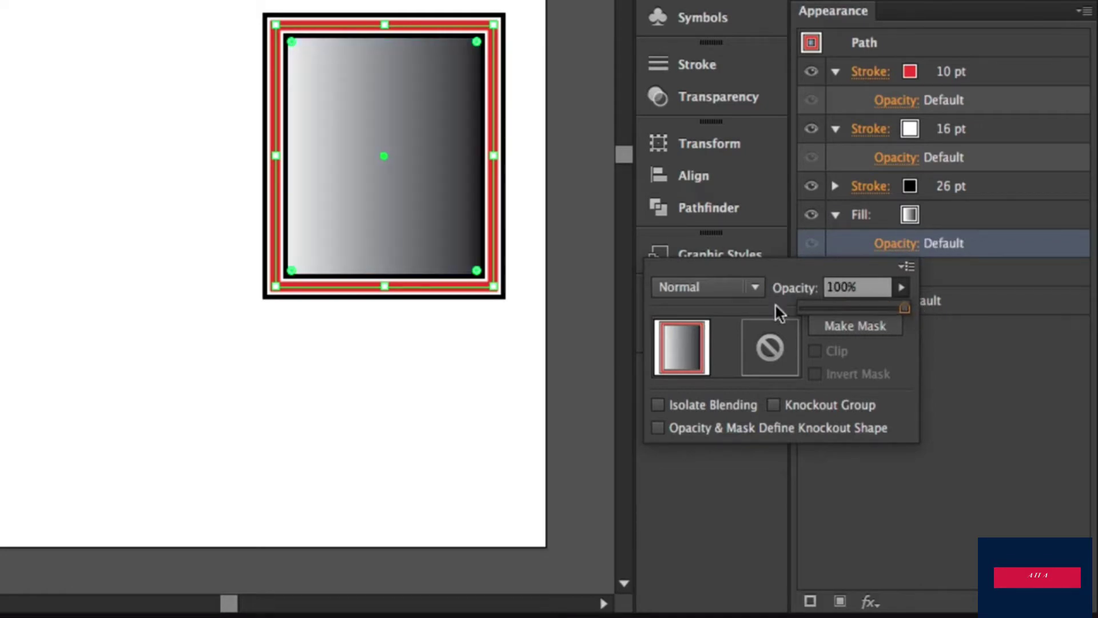
pyautogui.click(753, 289)
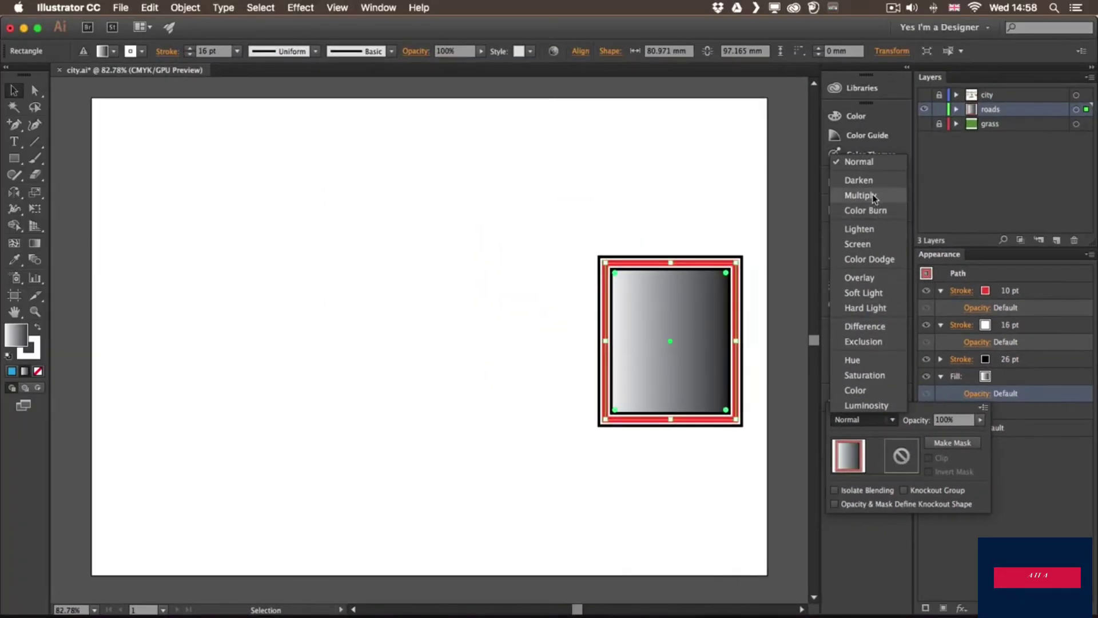
pyautogui.click(722, 0)
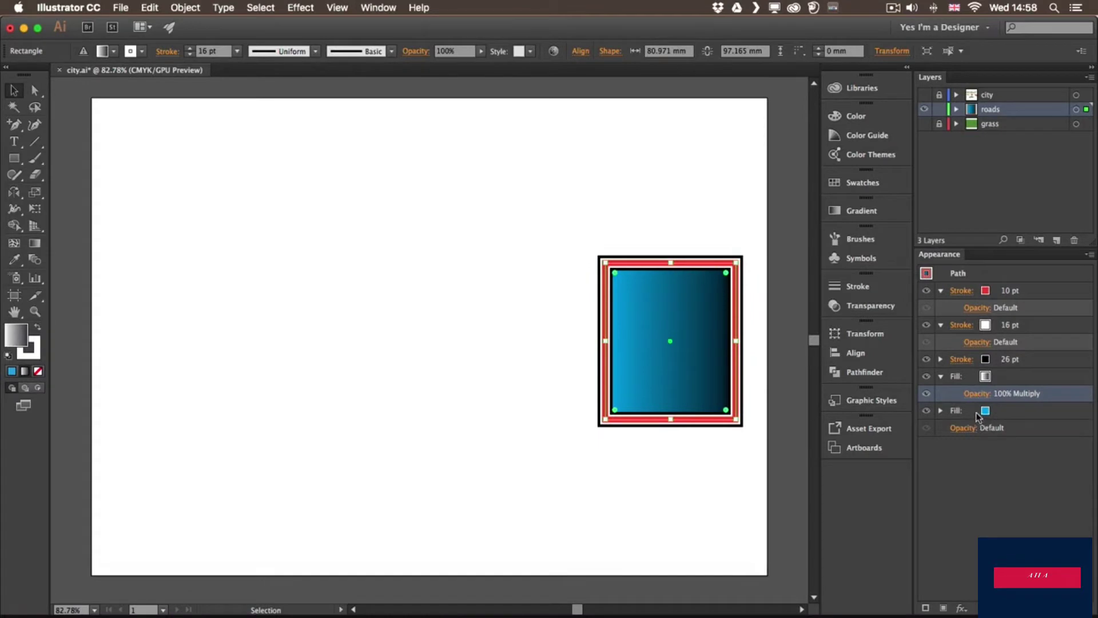
# - Select the blue fill and collapse the attribute details of the gradient fill and the white stroke
pyautogui.click(1000, 409)
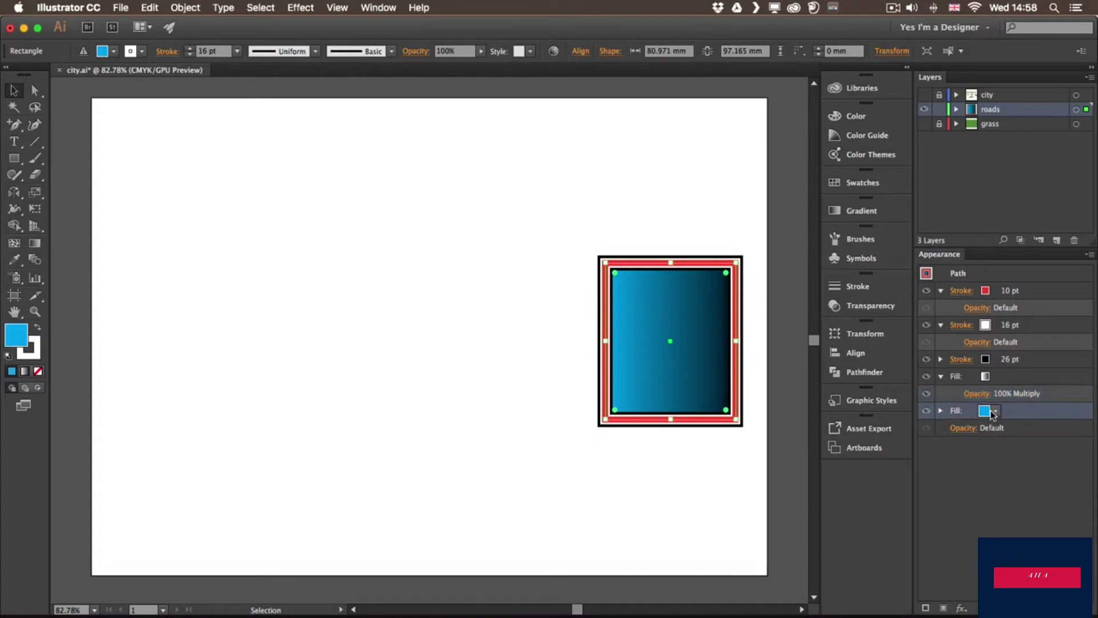
pyautogui.click(940, 376)
pyautogui.click(940, 325)
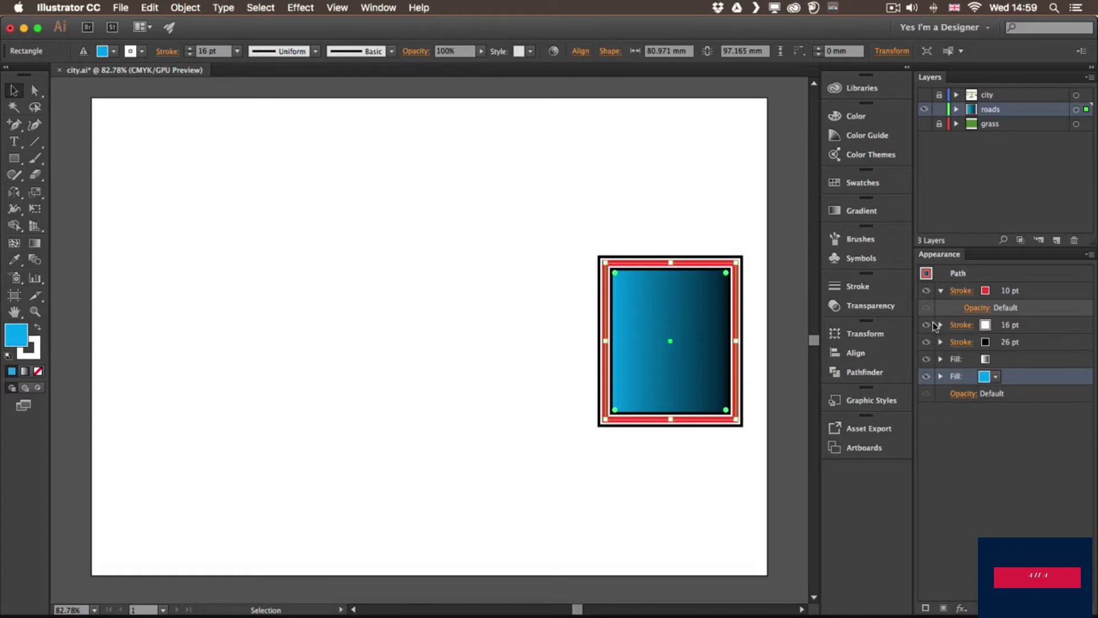
# - Collapse the red stroke's details and hide the rectangle's three strokes and two fills one by one, from the uppermost down
pyautogui.click(941, 291)
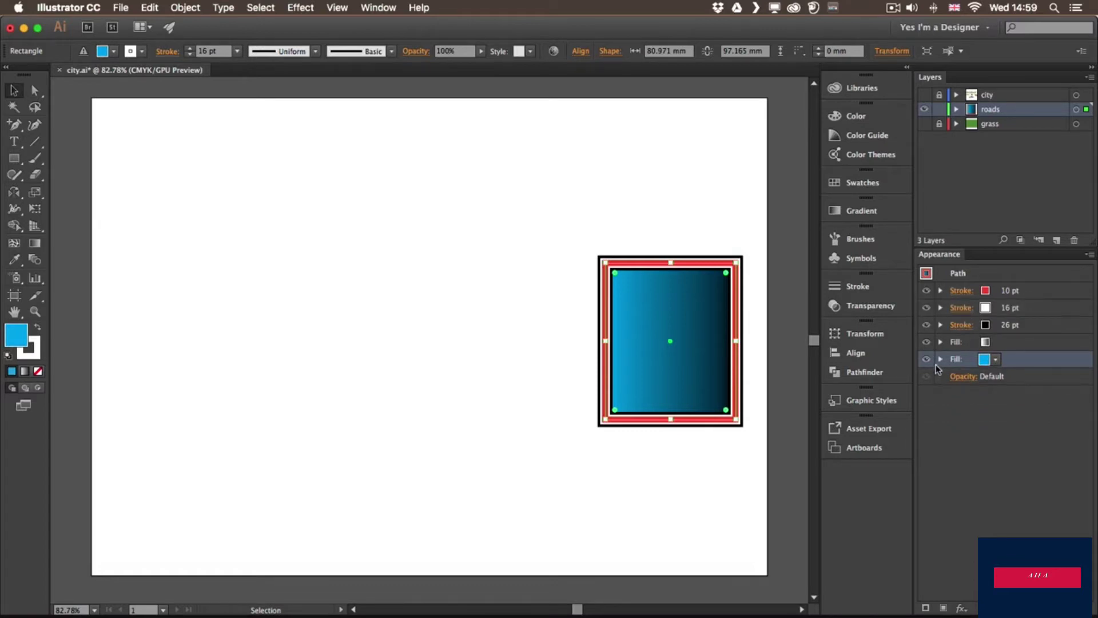
pyautogui.click(927, 292)
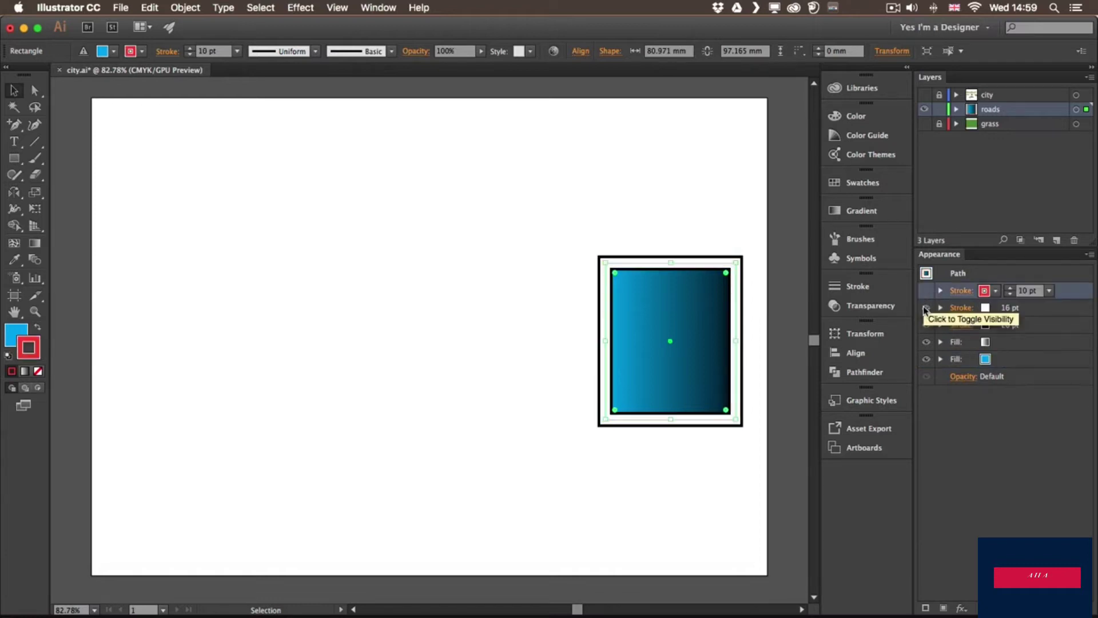
pyautogui.click(927, 308)
pyautogui.click(926, 324)
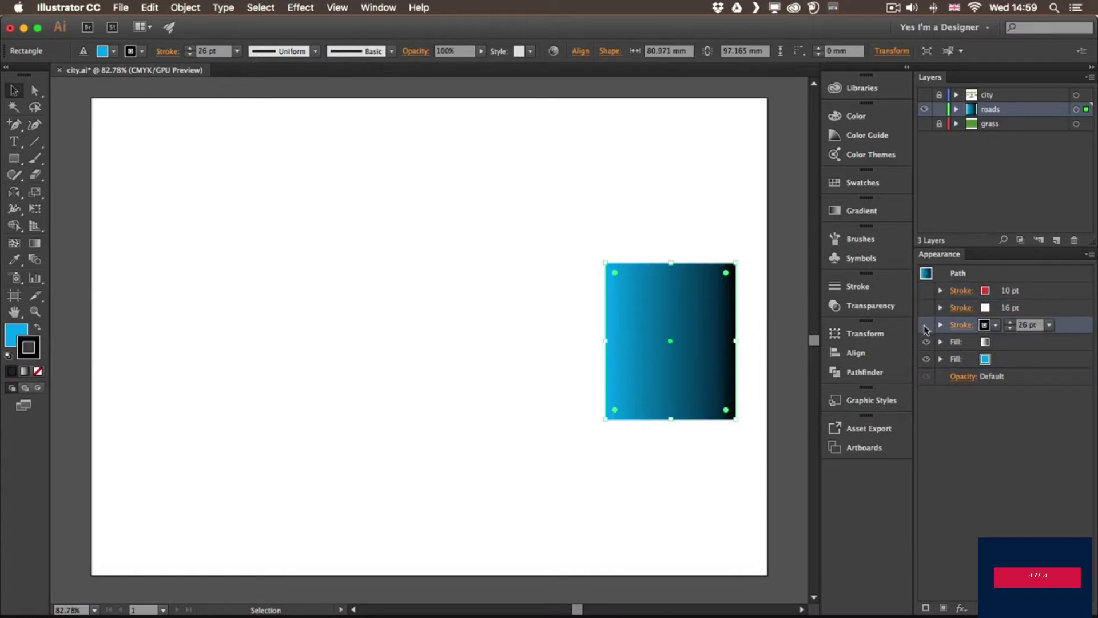
pyautogui.click(926, 342)
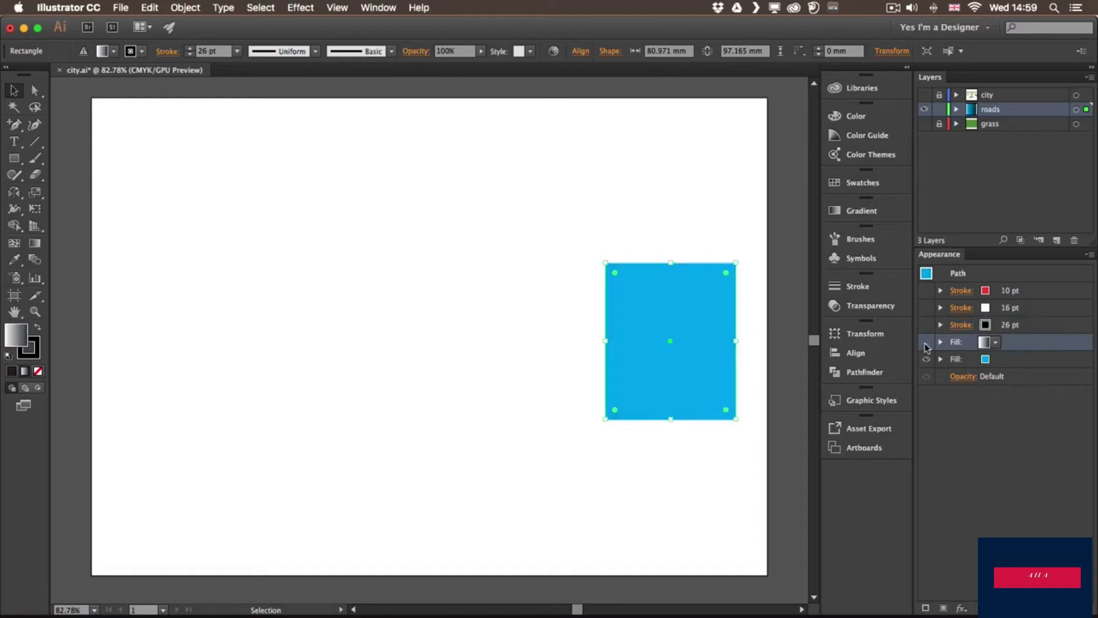
pyautogui.click(926, 359)
# - Show the rectangle's fills and strokes again one by one, from the blue fill up to the red stroke
pyautogui.click(926, 359)
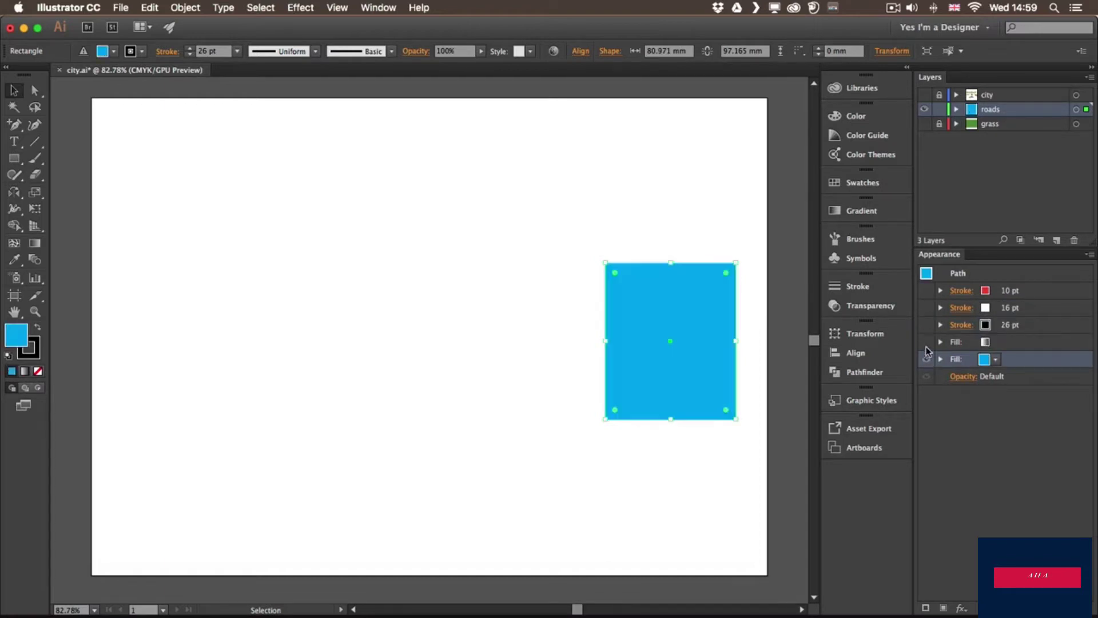
pyautogui.click(926, 342)
pyautogui.click(926, 325)
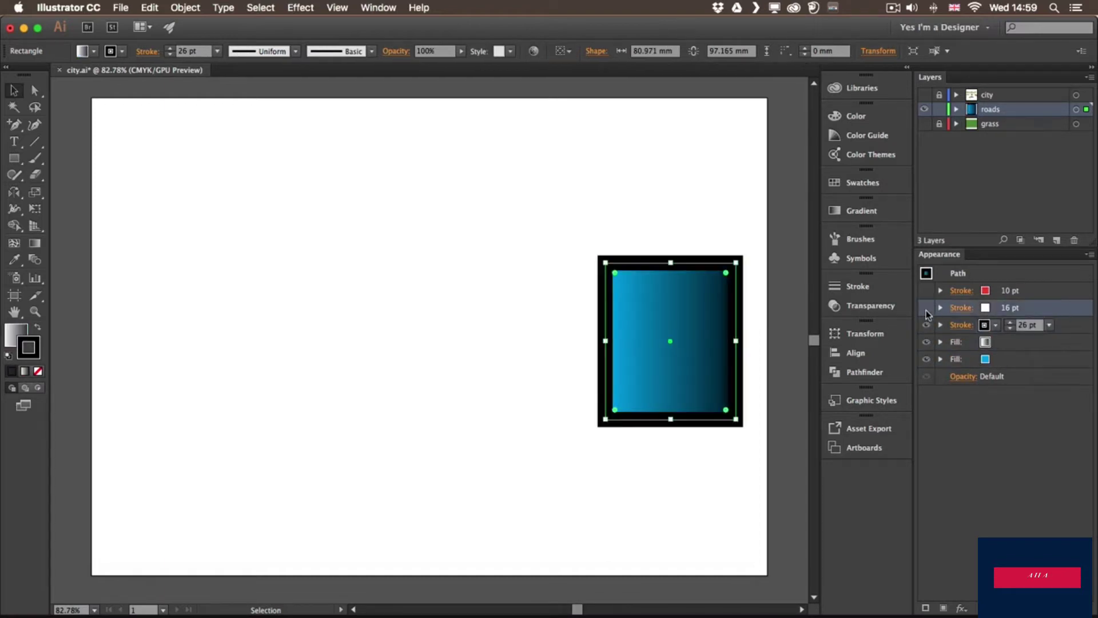
pyautogui.click(926, 308)
pyautogui.click(926, 290)
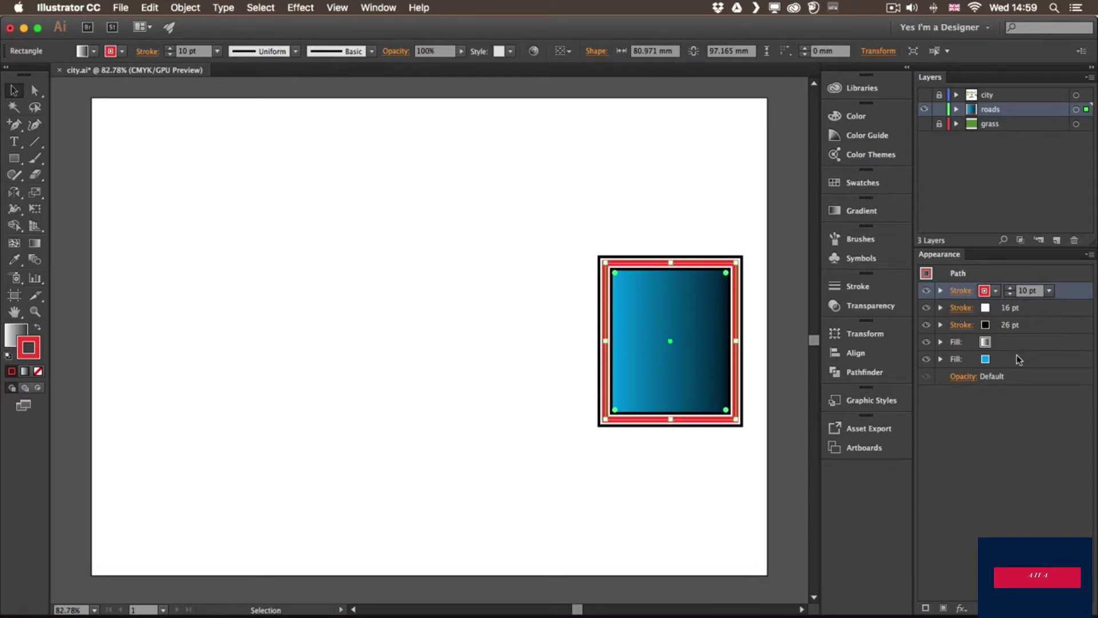
# - Move the black stroke above the red and white strokes, reduce its weight to 3 pt and deselect the rectangle
pyautogui.moveTo(1036, 323); pyautogui.dragTo(1026, 281)
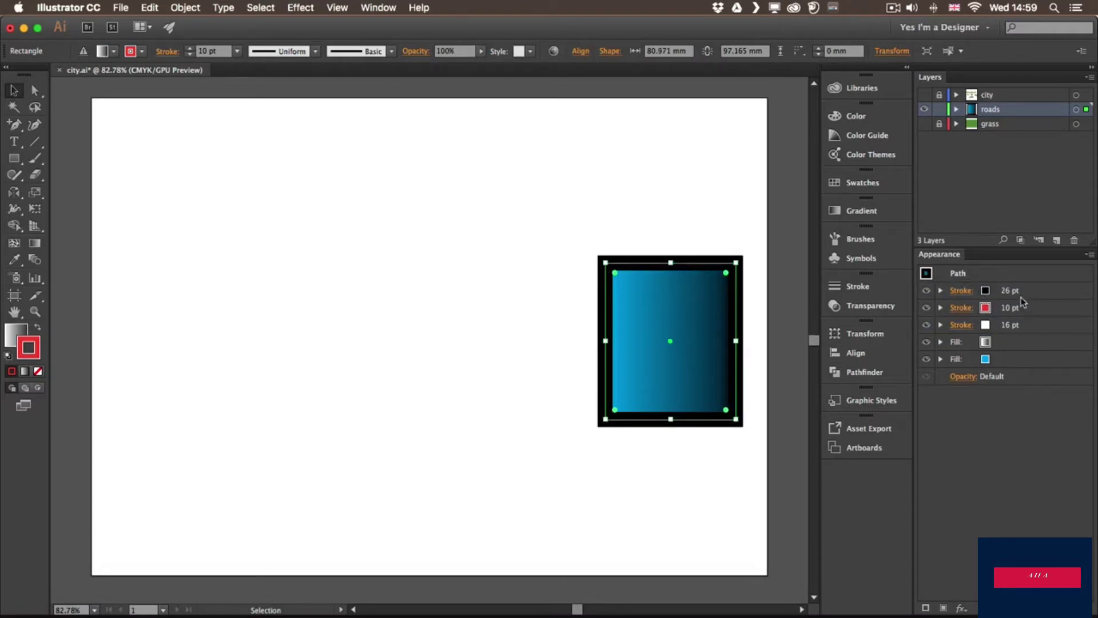
pyautogui.click(989, 291)
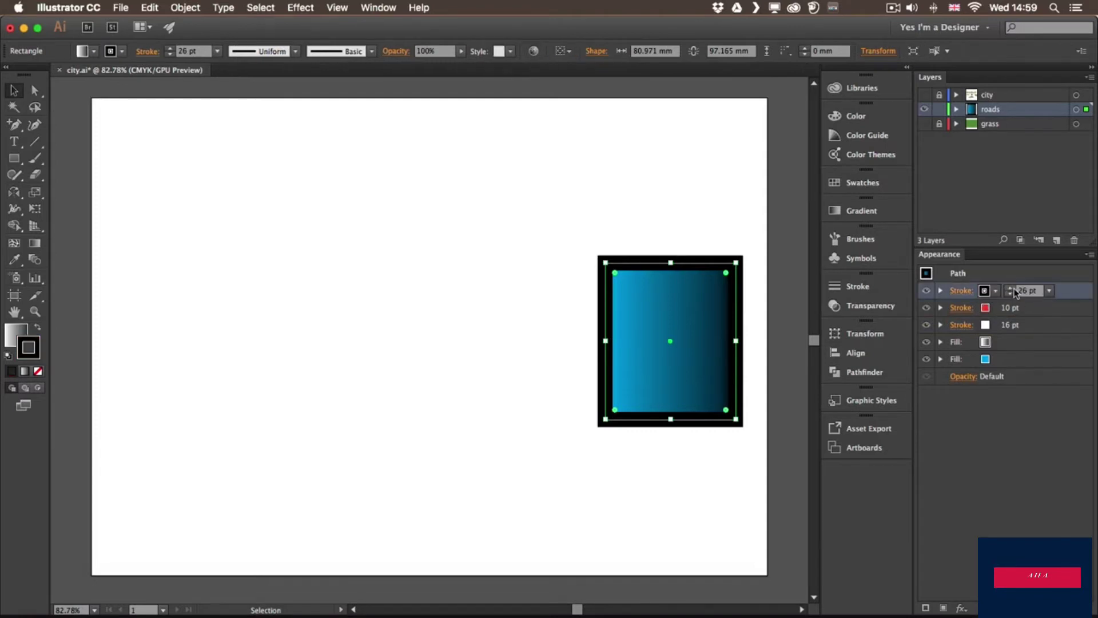
pyautogui.click(1010, 294)
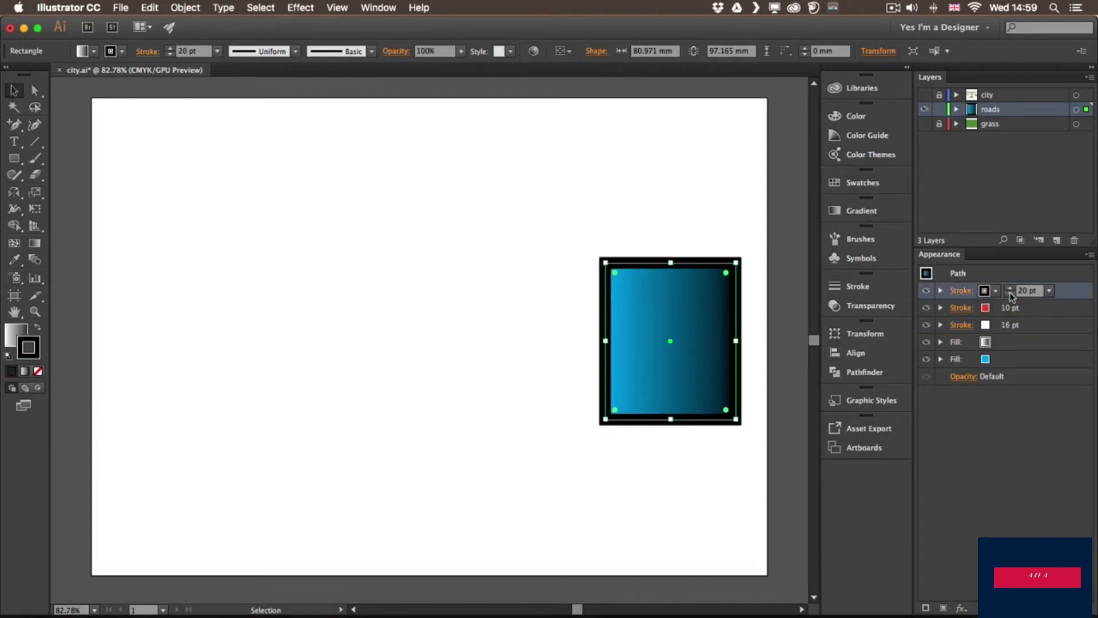
pyautogui.click(1049, 291)
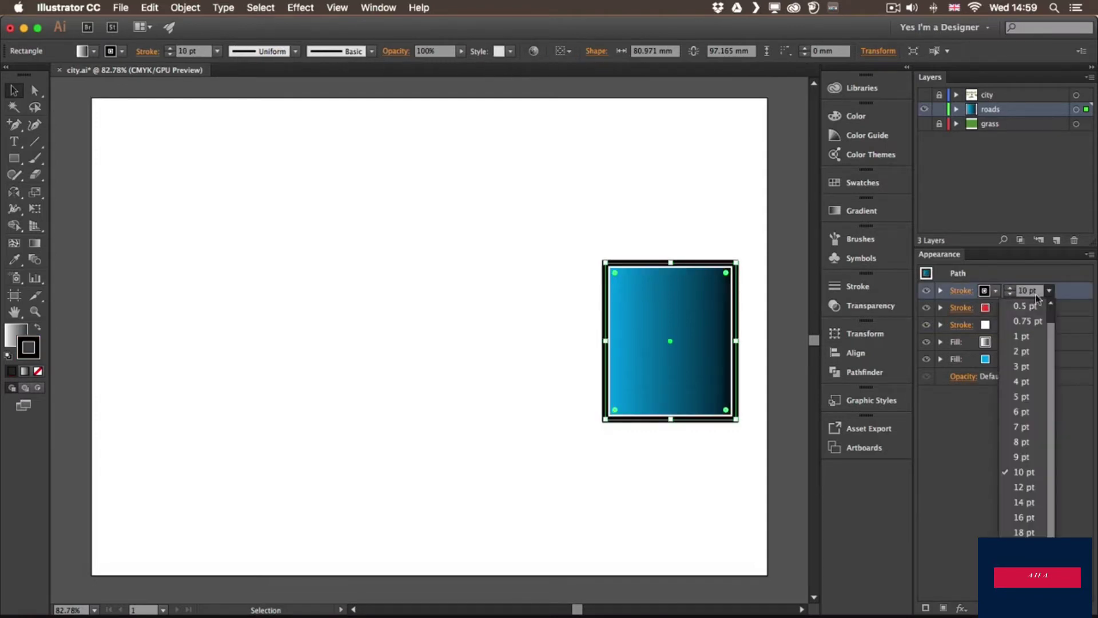
pyautogui.click(1021, 367)
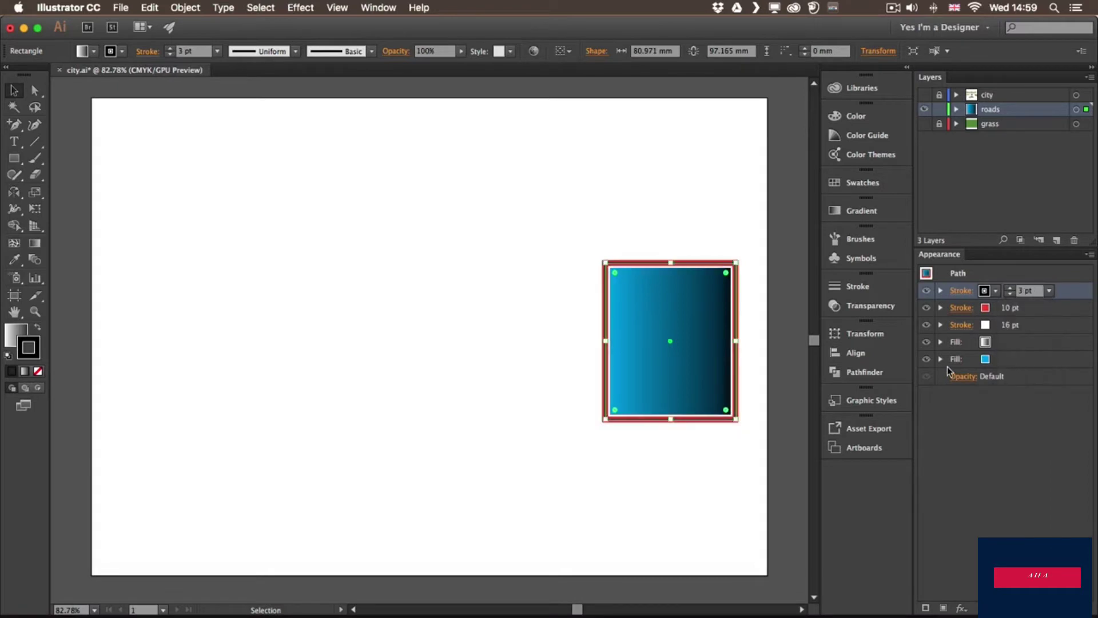
pyautogui.click(757, 358)
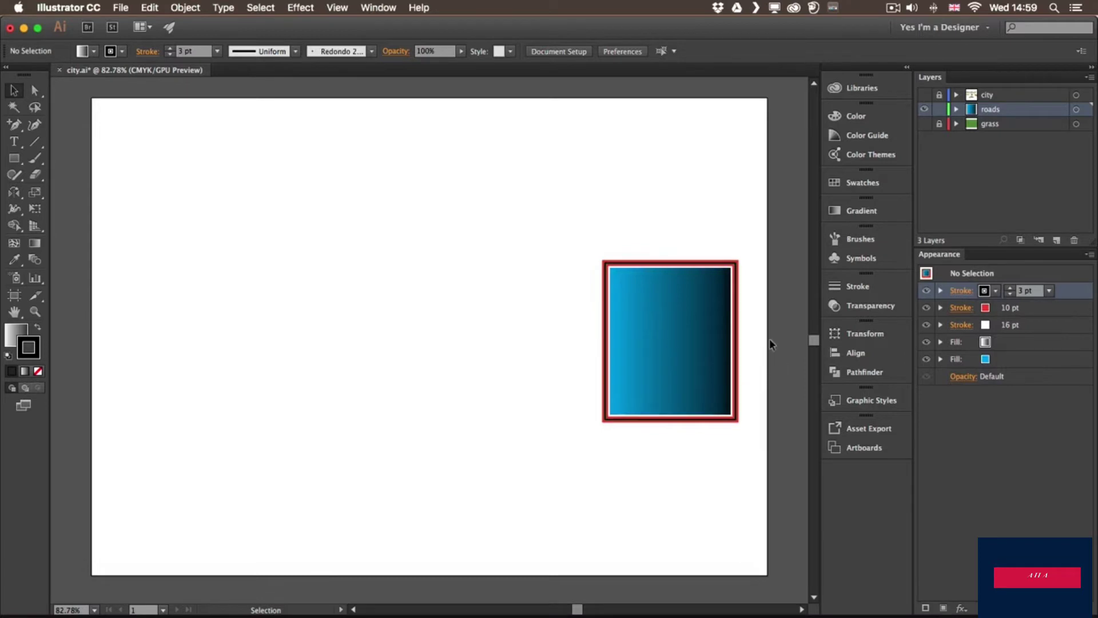
pyautogui.click(705, 334)
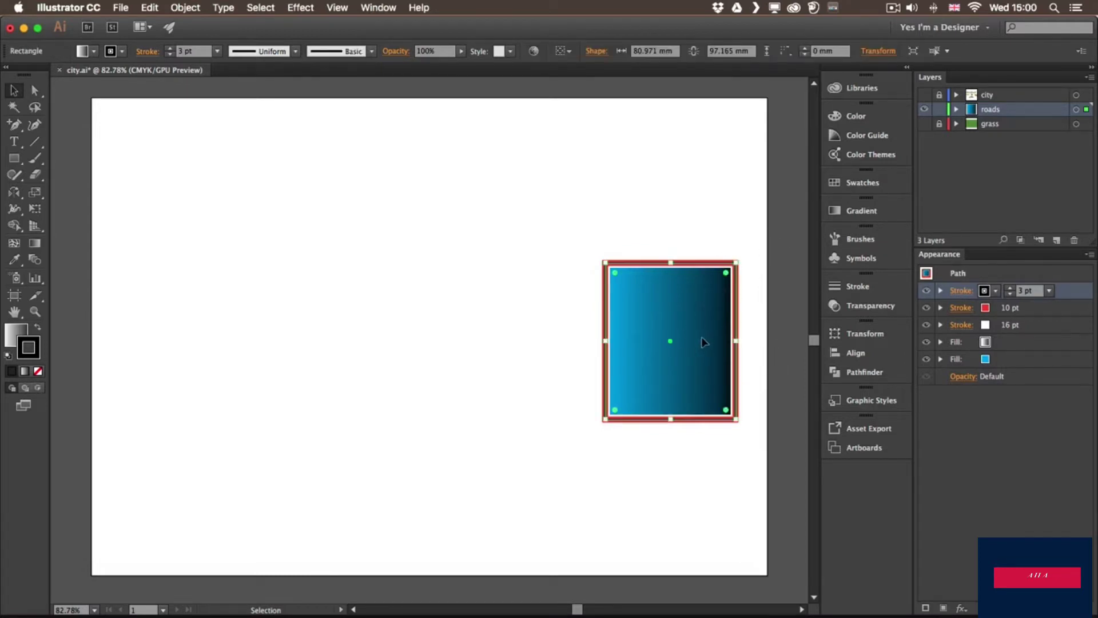
pyautogui.click(775, 303)
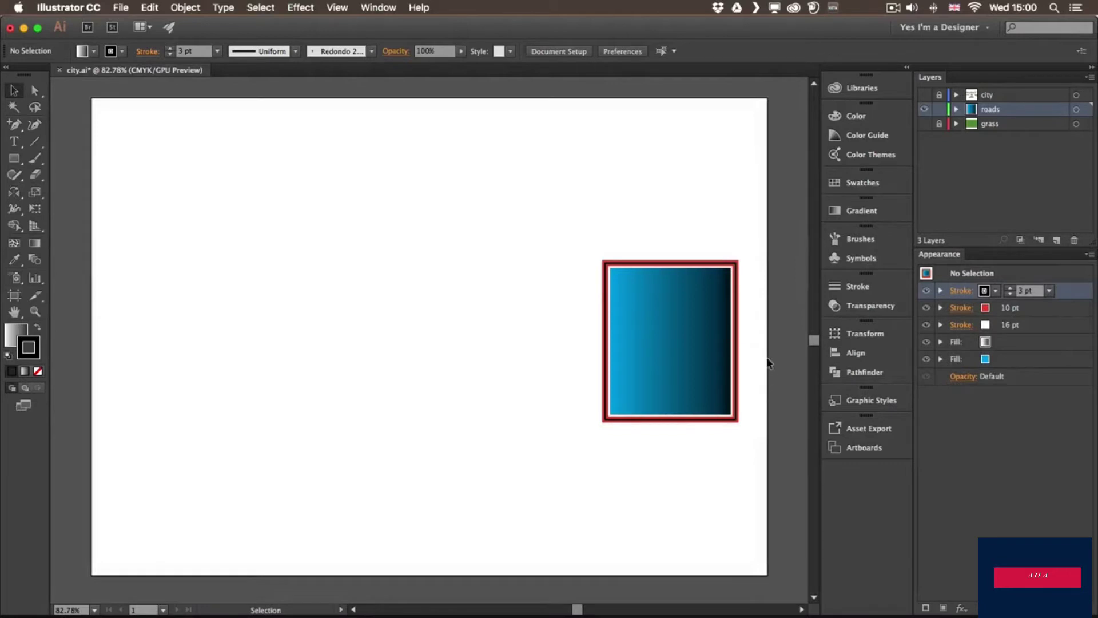
# - Select the rectangle and switch its gradient fill's blending mode to Normal and back to Multiply to compare the two
pyautogui.click(719, 306)
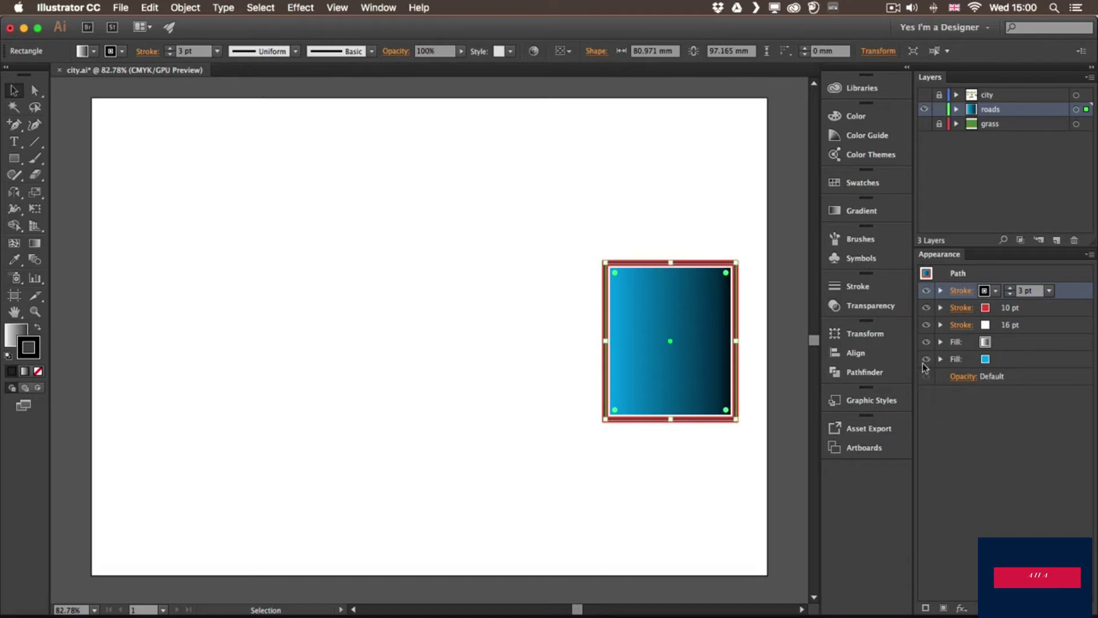
pyautogui.click(940, 342)
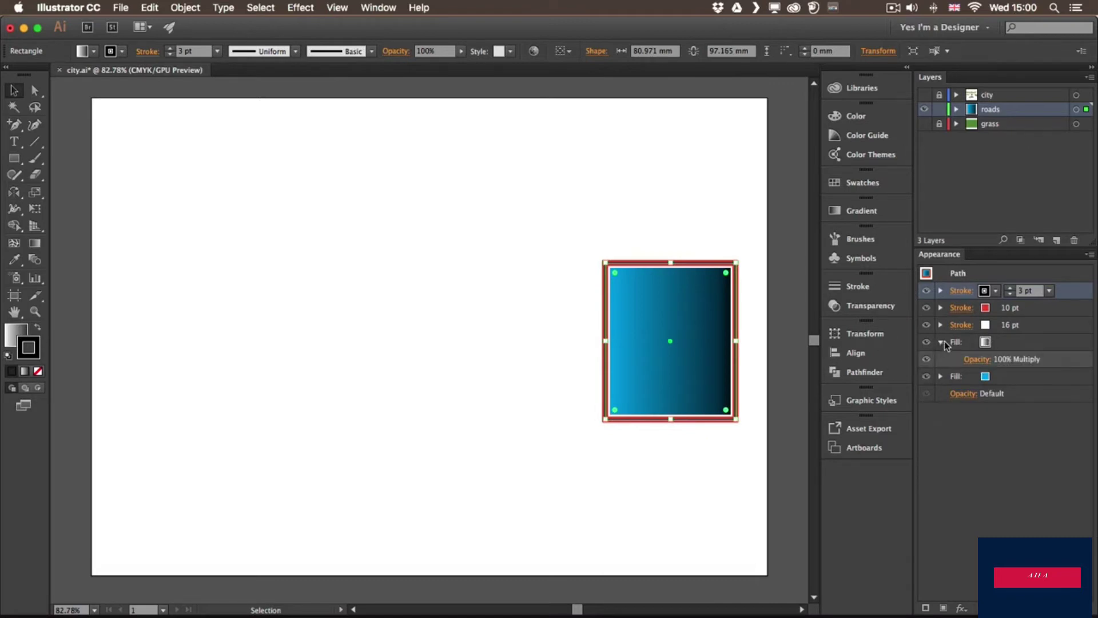
pyautogui.click(940, 342)
pyautogui.click(940, 342)
pyautogui.click(977, 359)
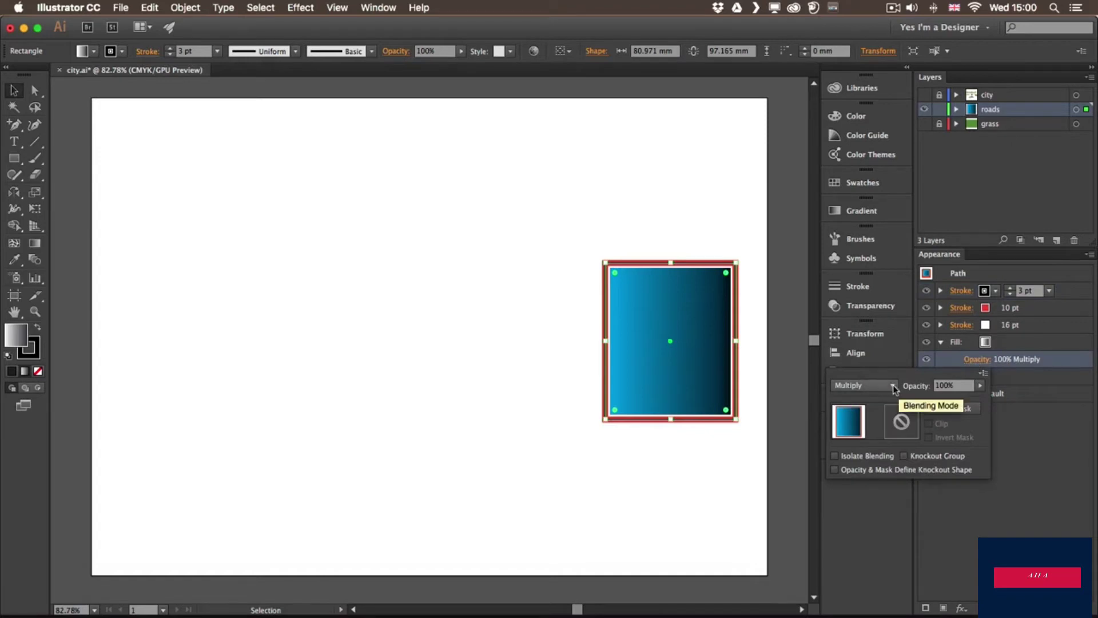
pyautogui.click(889, 386)
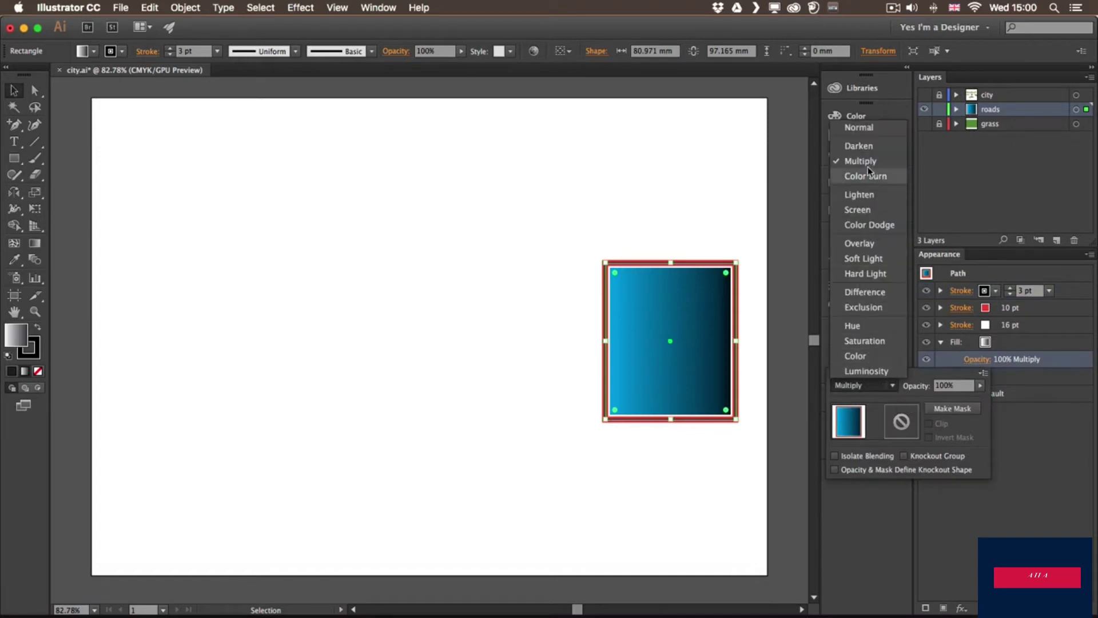
pyautogui.click(864, 128)
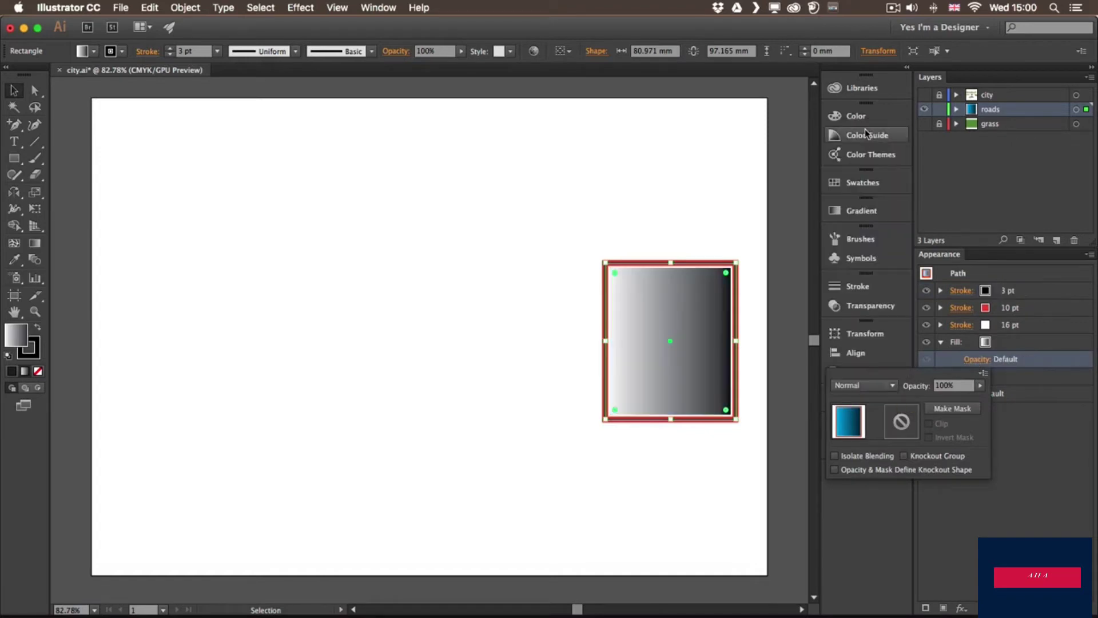
pyautogui.click(890, 386)
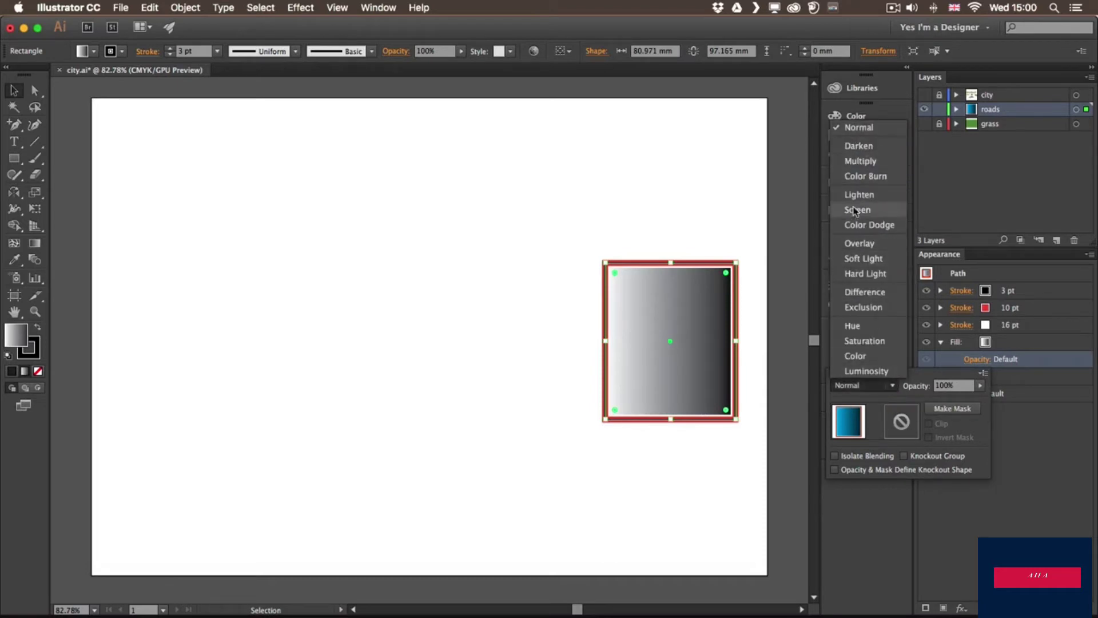
pyautogui.click(860, 161)
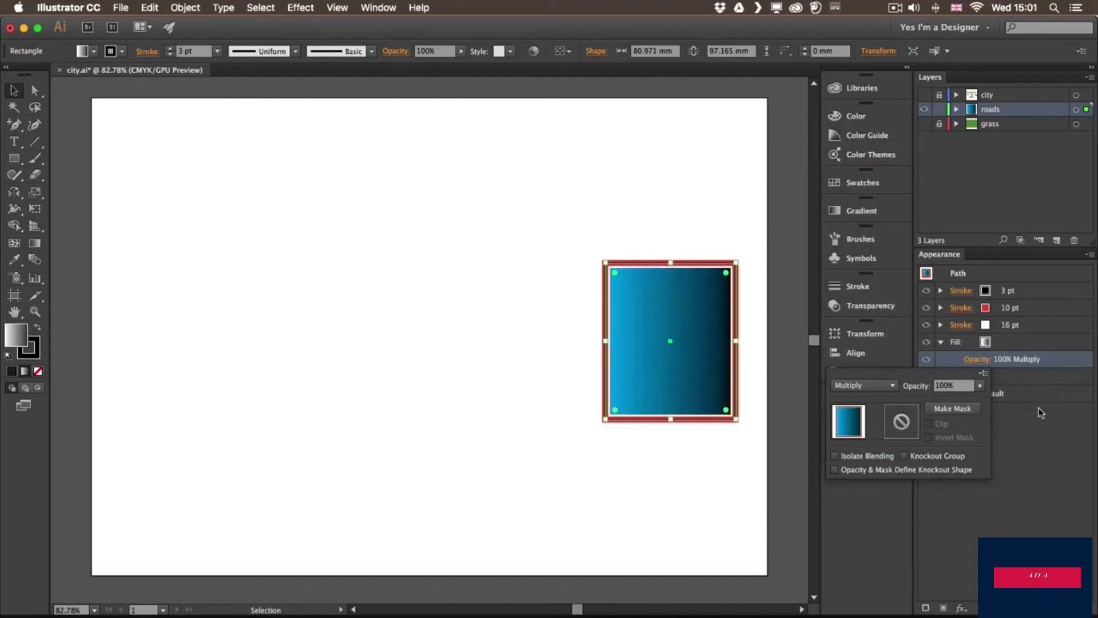
pyautogui.click(1019, 414)
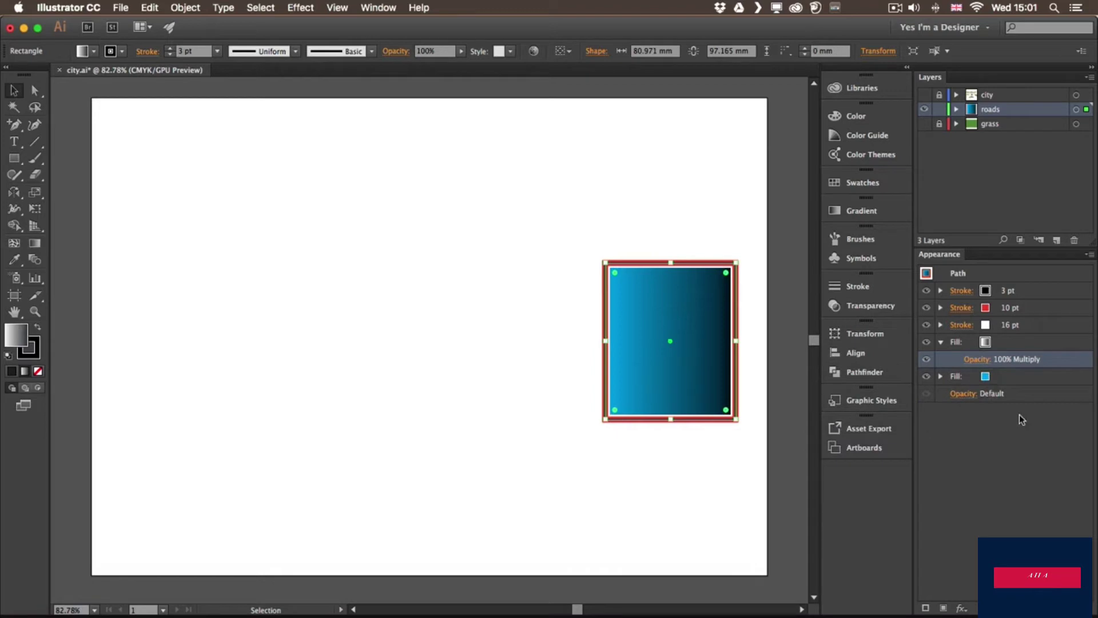
# - Recolour the solid fill beneath the gradient, trying green and settling on red
pyautogui.click(990, 379)
pyautogui.click(995, 376)
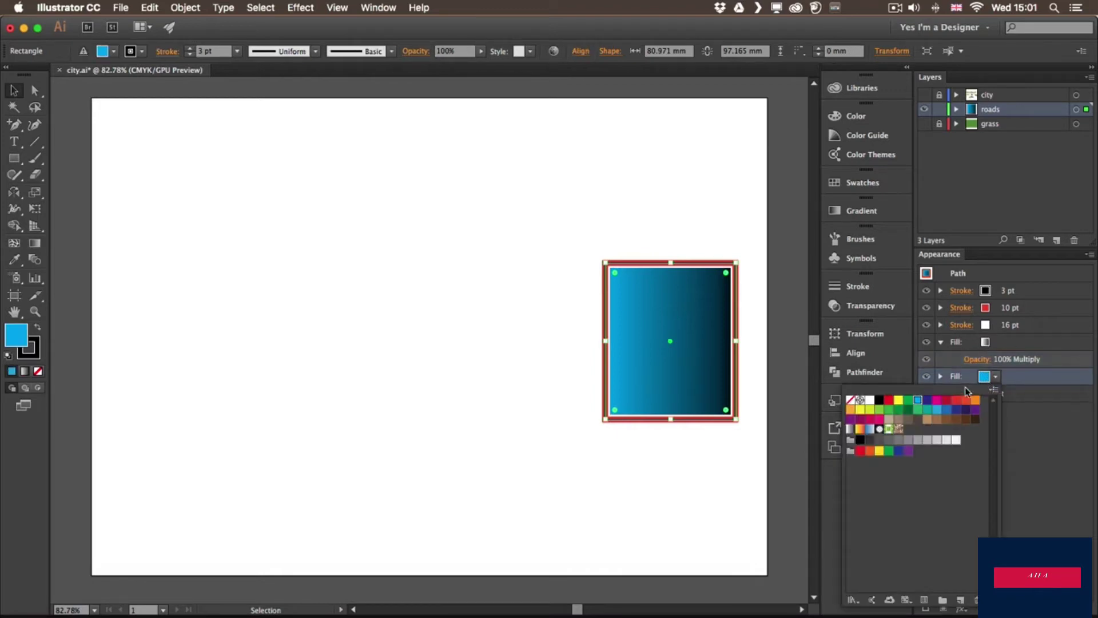
pyautogui.click(907, 400)
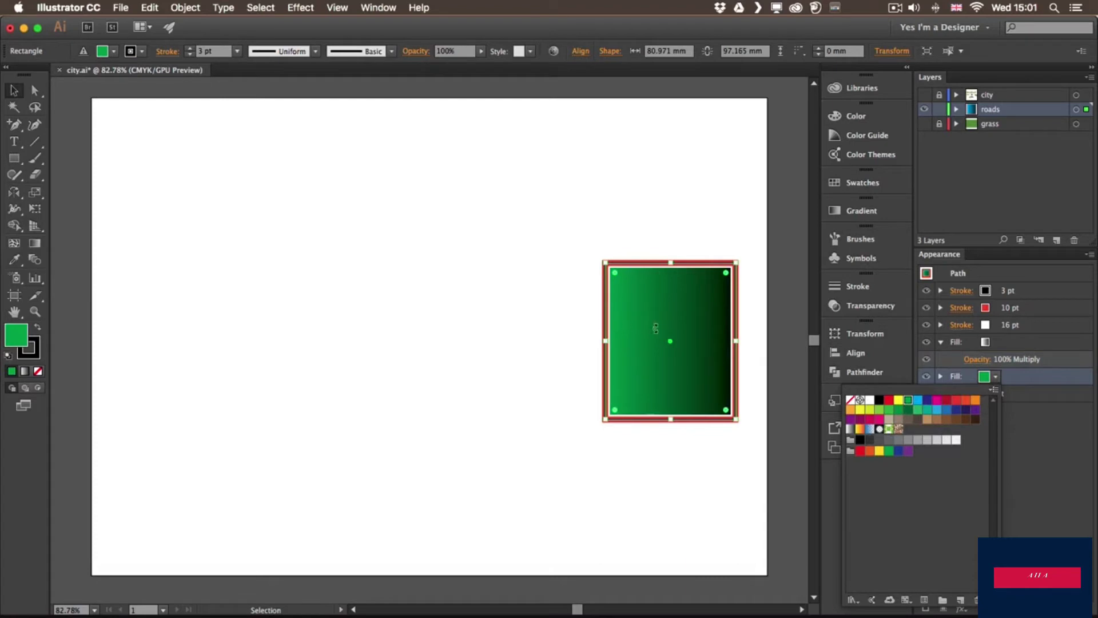
pyautogui.click(887, 402)
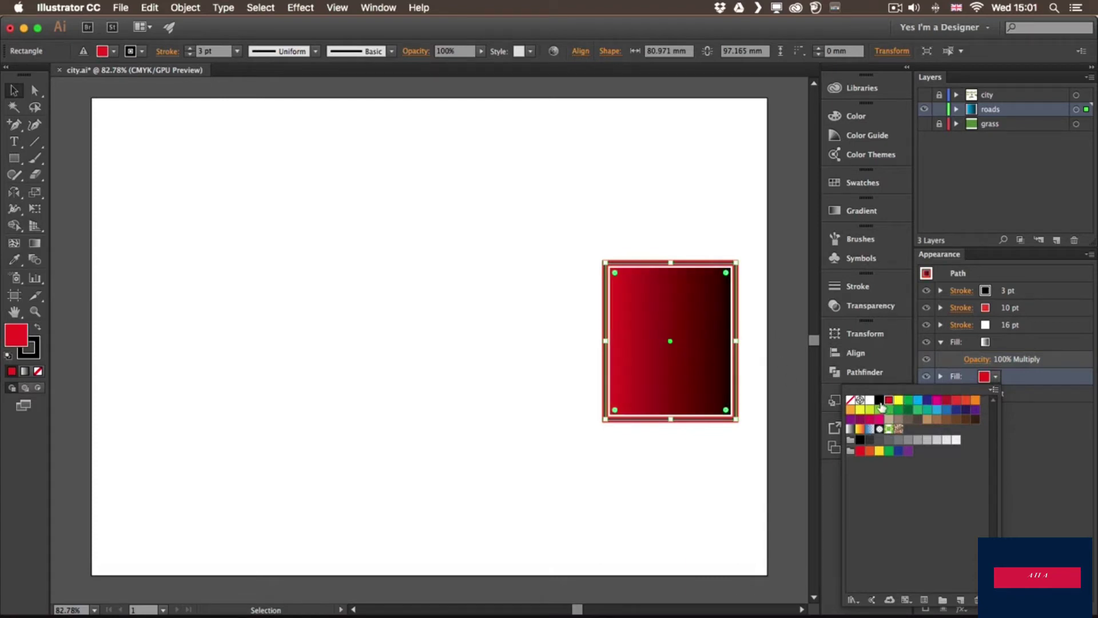
pyautogui.click(966, 361)
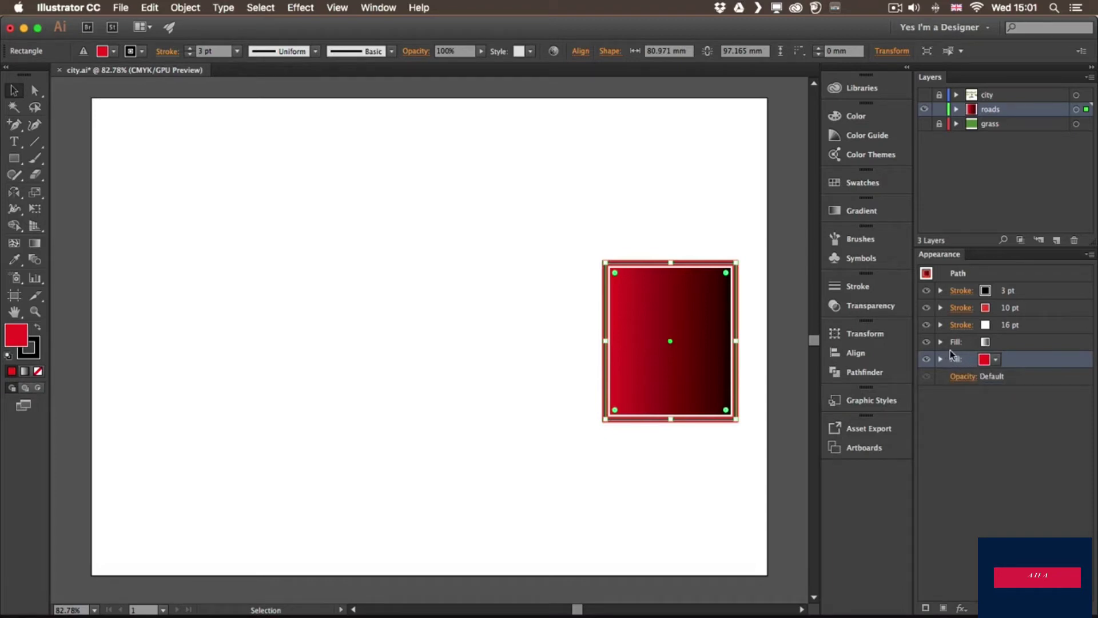
# - Save the rectangle's layered appearance as a new graphic style
pyautogui.click(851, 402)
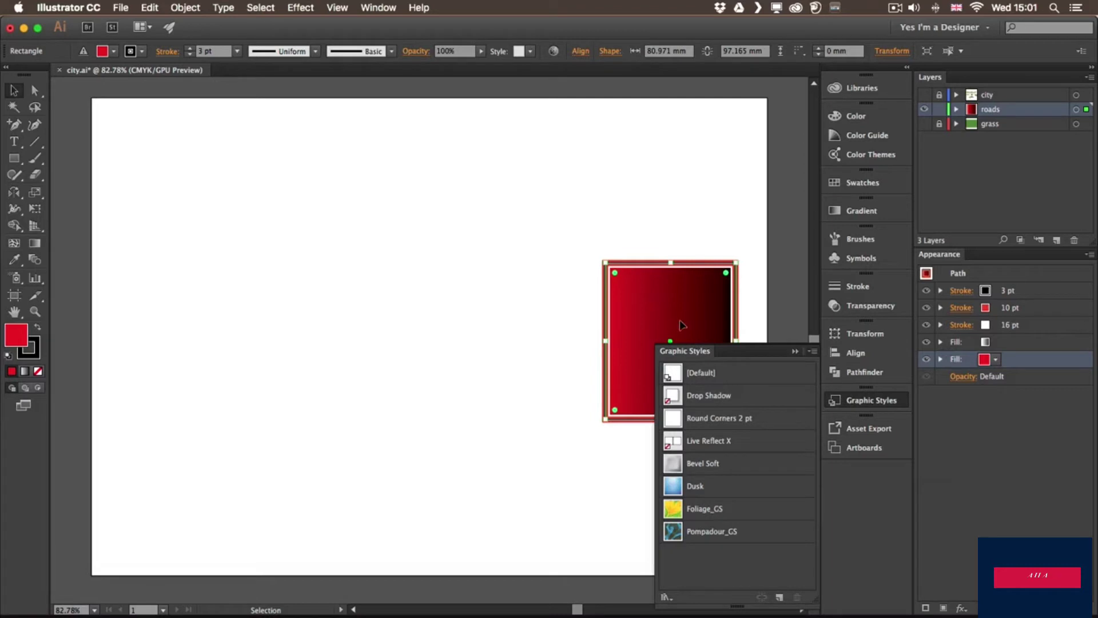
pyautogui.click(778, 597)
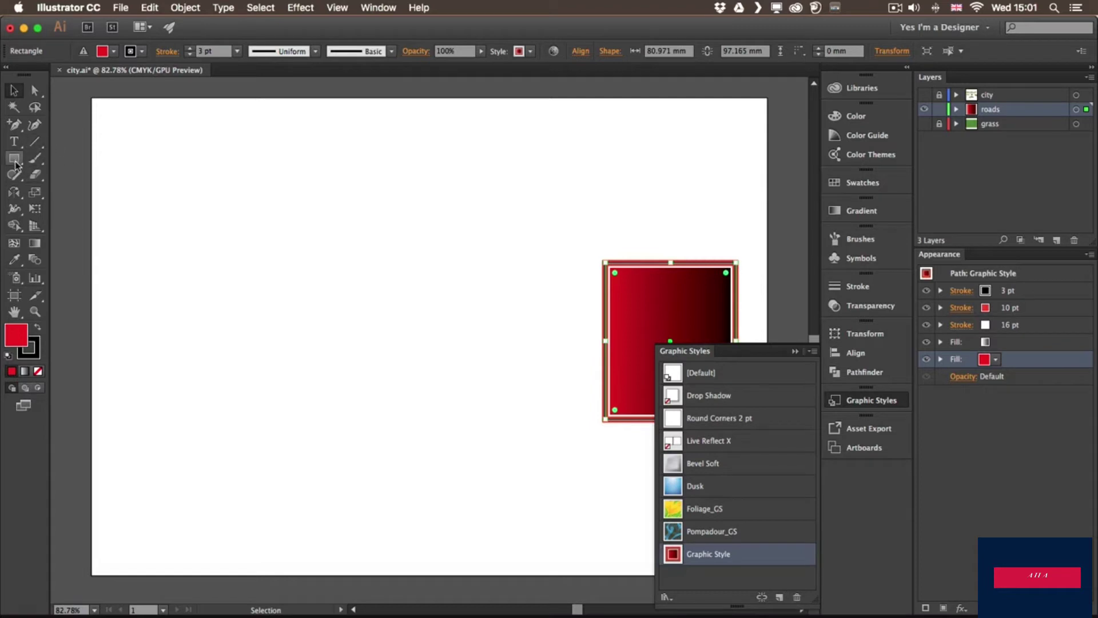
# - Draw a star about 75 mm wide and 72 mm high left of the rectangle, apply the saved graphic style and deselect it
pyautogui.moveTo(20, 166); pyautogui.dragTo(121, 218)
pyautogui.moveTo(338, 262); pyautogui.dragTo(397, 346)
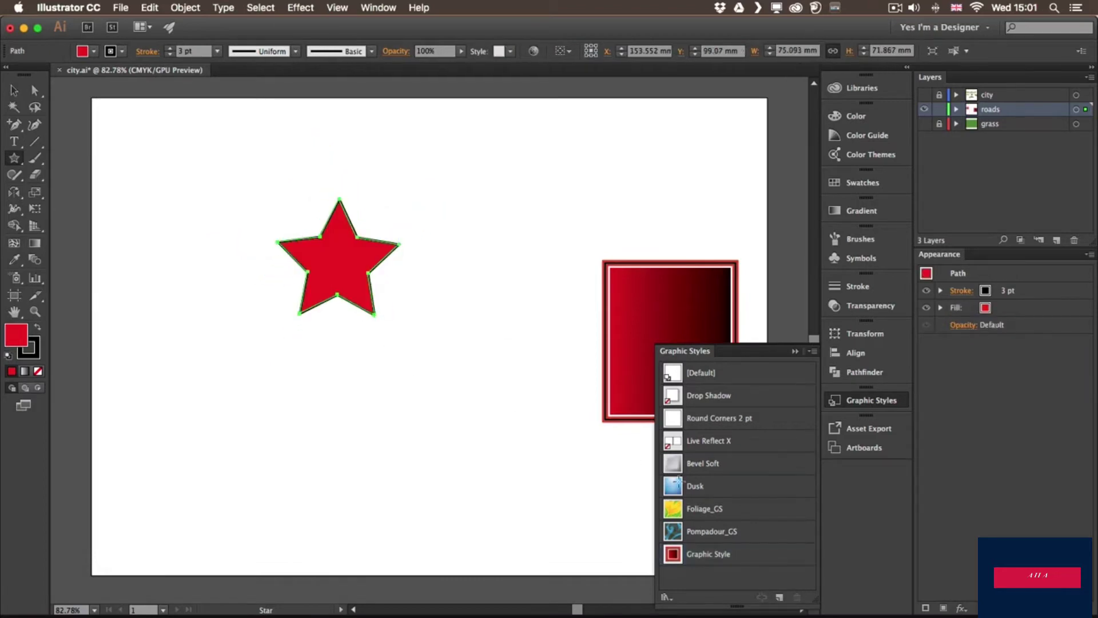
pyautogui.click(739, 553)
pyautogui.click(14, 90)
pyautogui.click(220, 337)
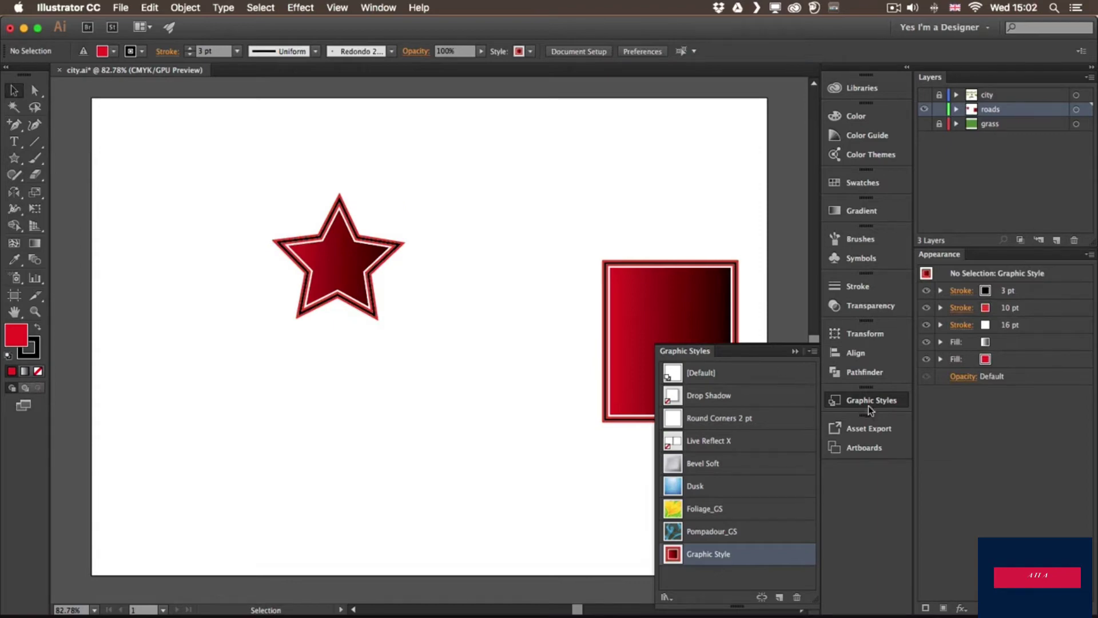
# - Float the graphic styles list beside the star, apply the Bevel Soft style to the star and deselect it
pyautogui.moveTo(865, 410); pyautogui.dragTo(450, 138)
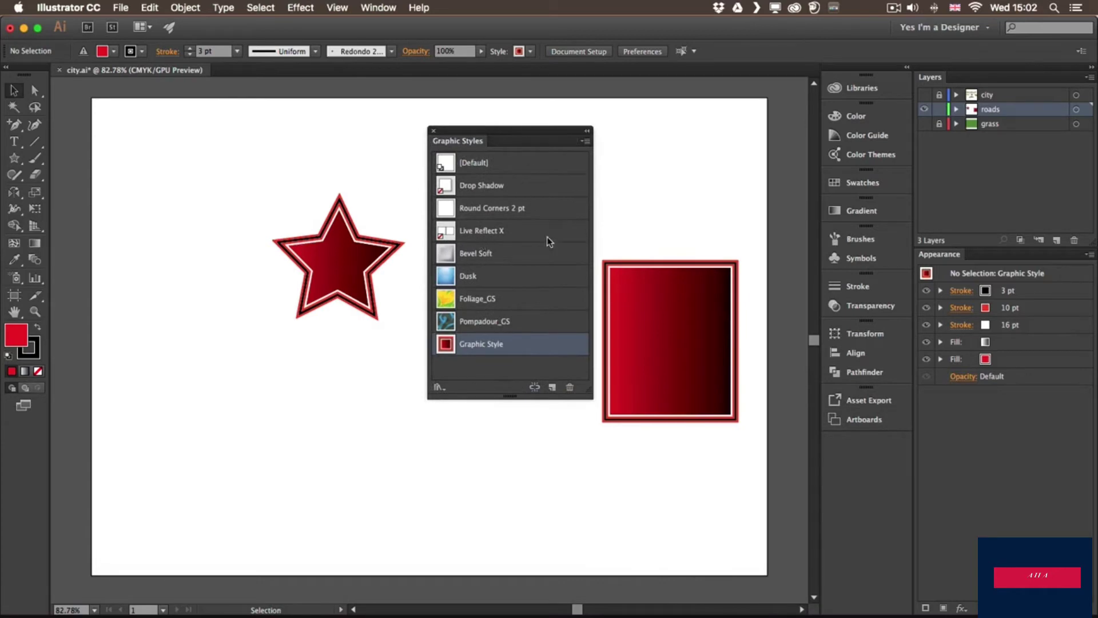
pyautogui.moveTo(270, 193); pyautogui.dragTo(378, 343)
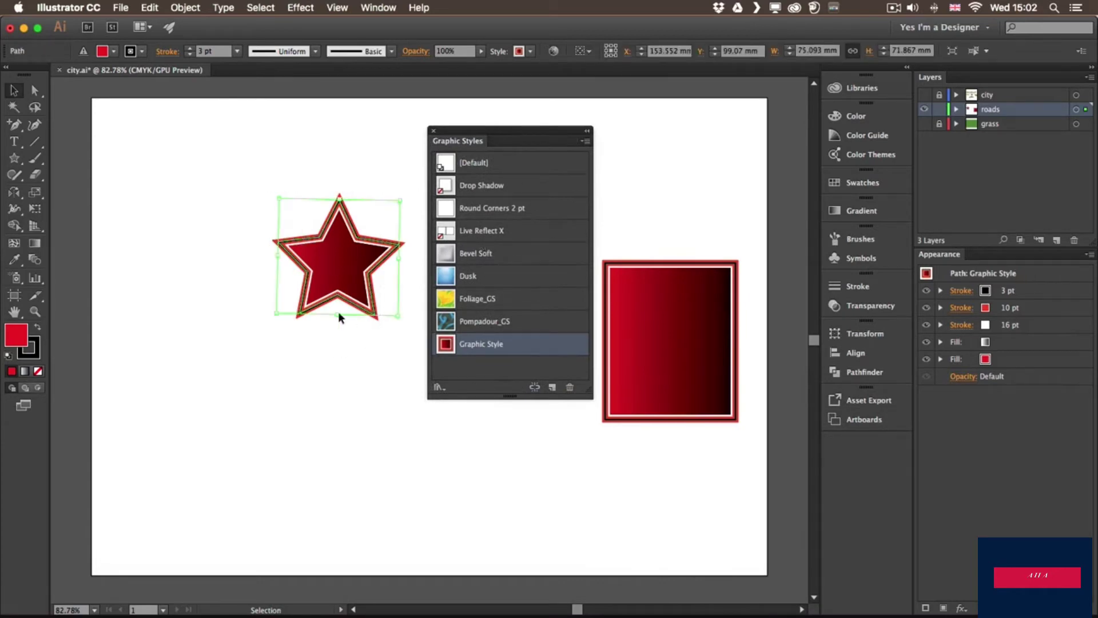
pyautogui.click(498, 256)
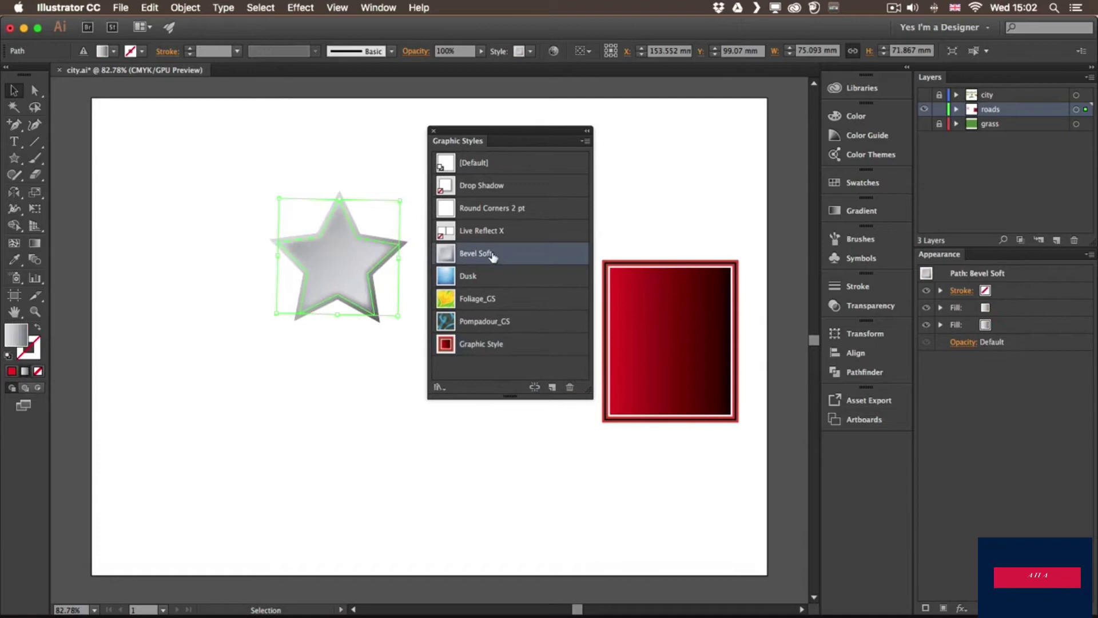
pyautogui.click(375, 341)
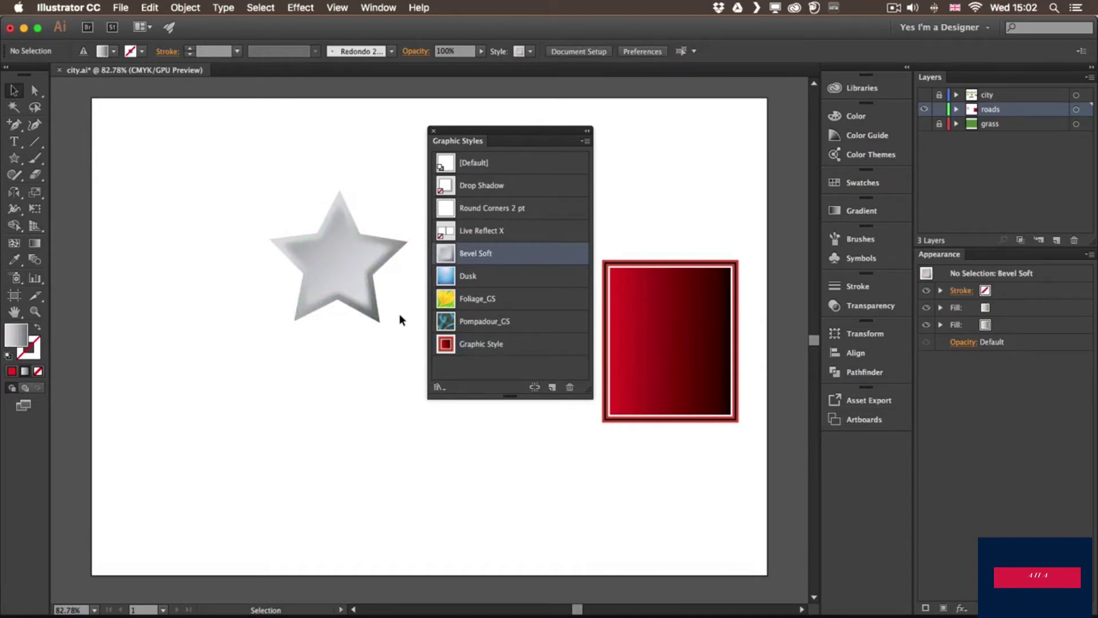
# - Try the Dusk, Foliage_GS and Pompadour_GS graphic styles on the star one after another
pyautogui.moveTo(337, 364); pyautogui.dragTo(380, 326)
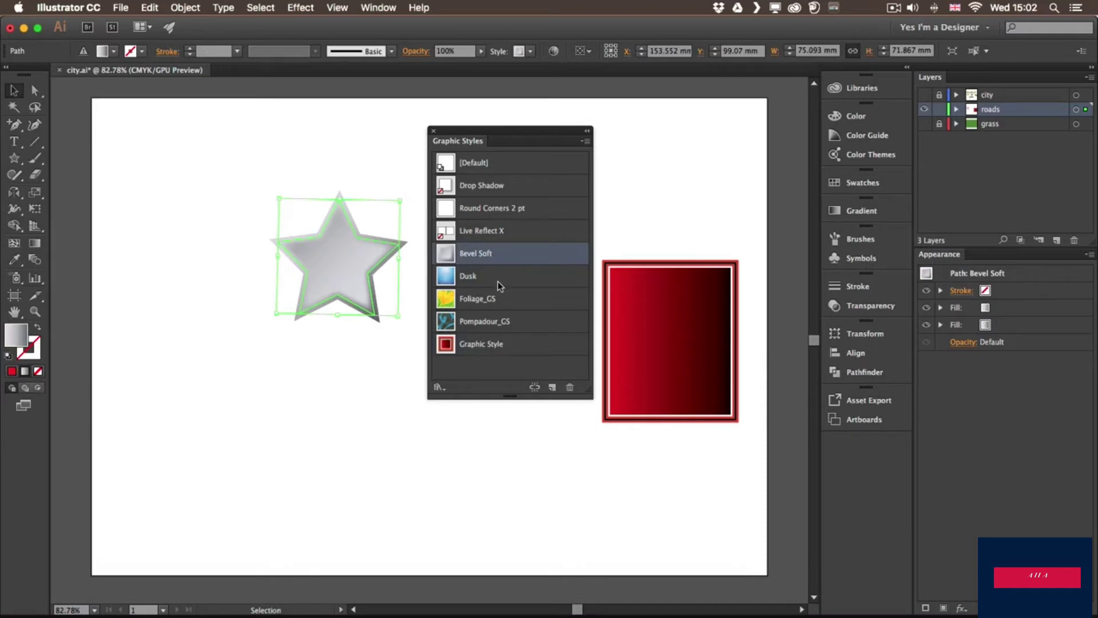
pyautogui.click(497, 279)
pyautogui.click(345, 395)
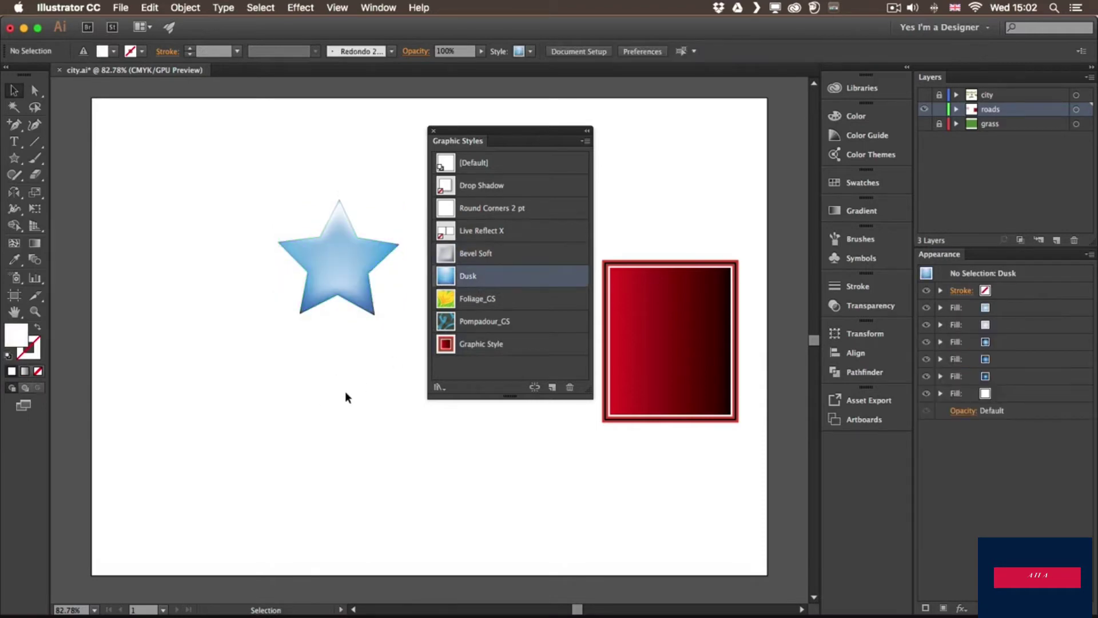
pyautogui.click(341, 286)
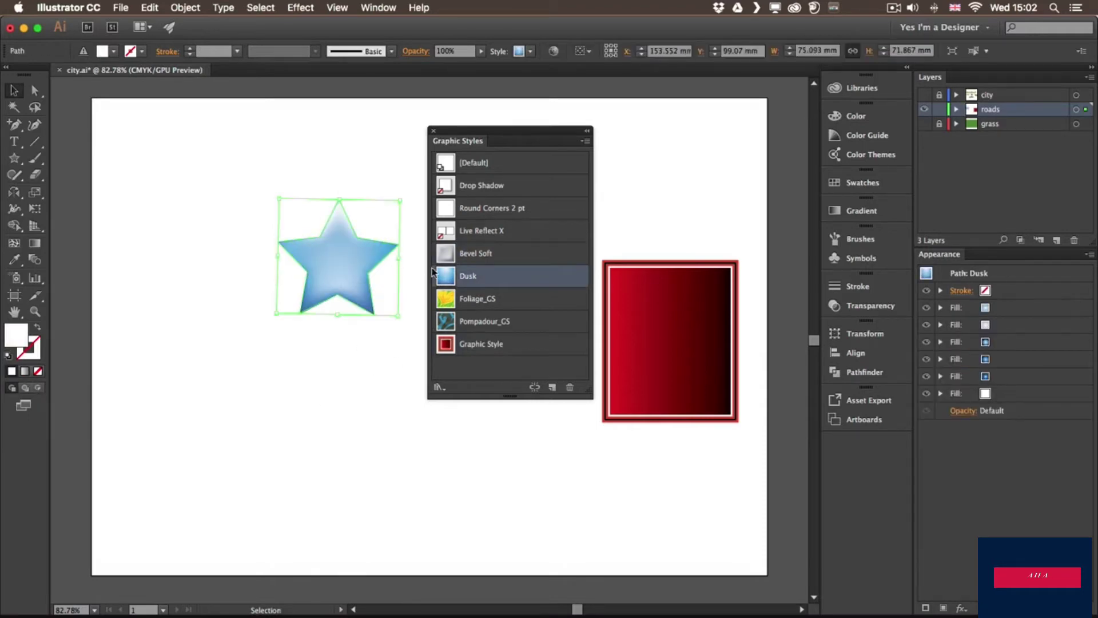
pyautogui.click(483, 303)
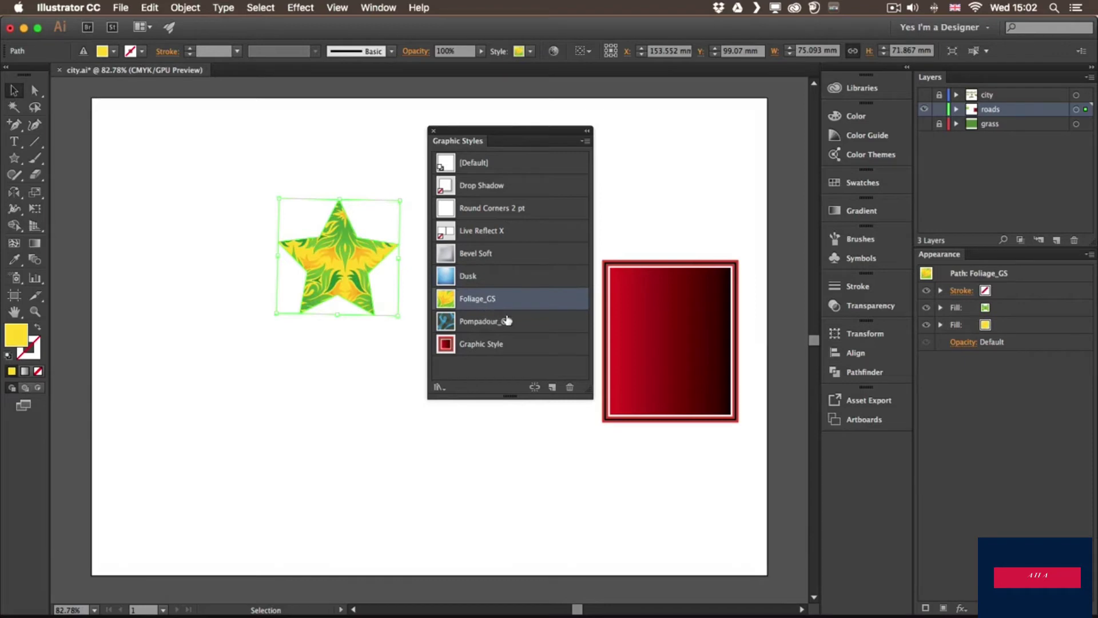
pyautogui.doubleClick(530, 322)
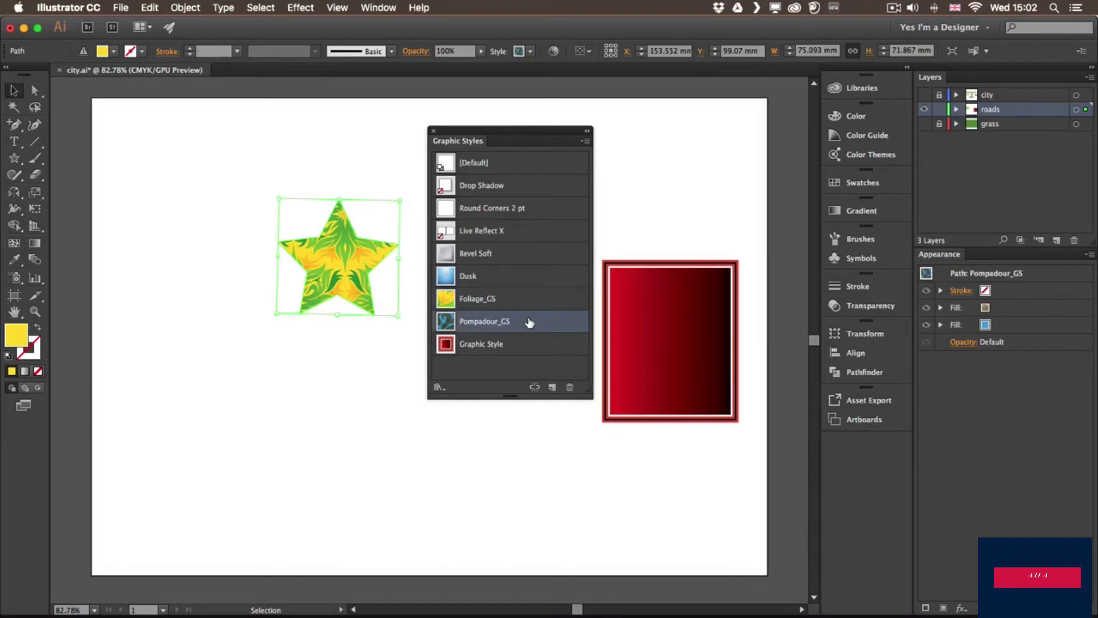
pyautogui.press('Return')
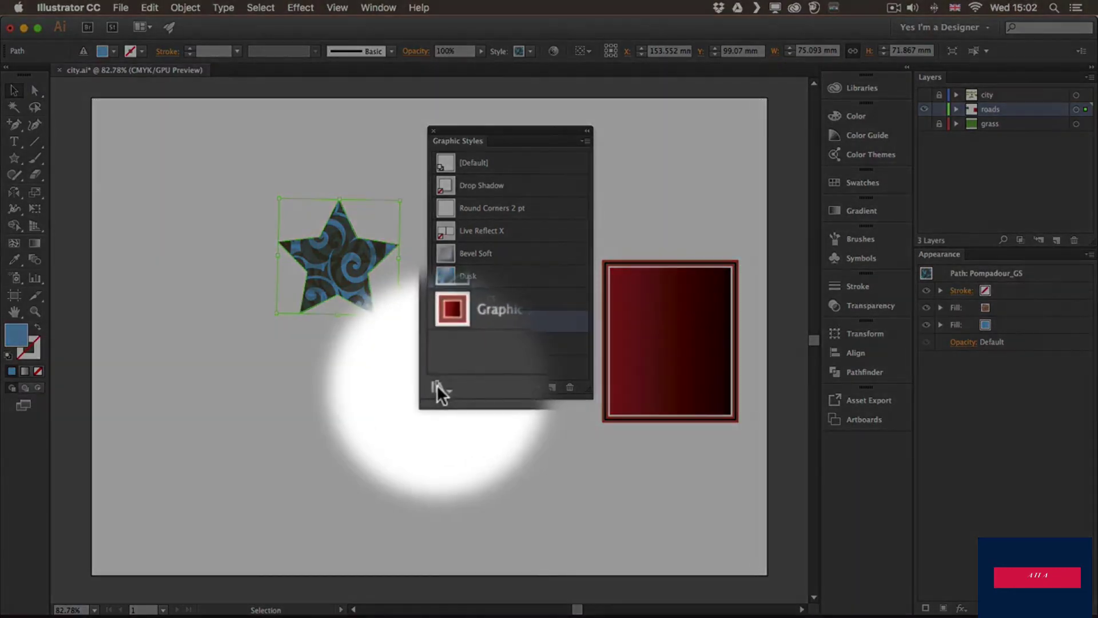
# - Load the Illuminate Styles library, apply Silver Ribbon and then Light Copper Highlight to the star, and close the library
pyautogui.click(437, 384)
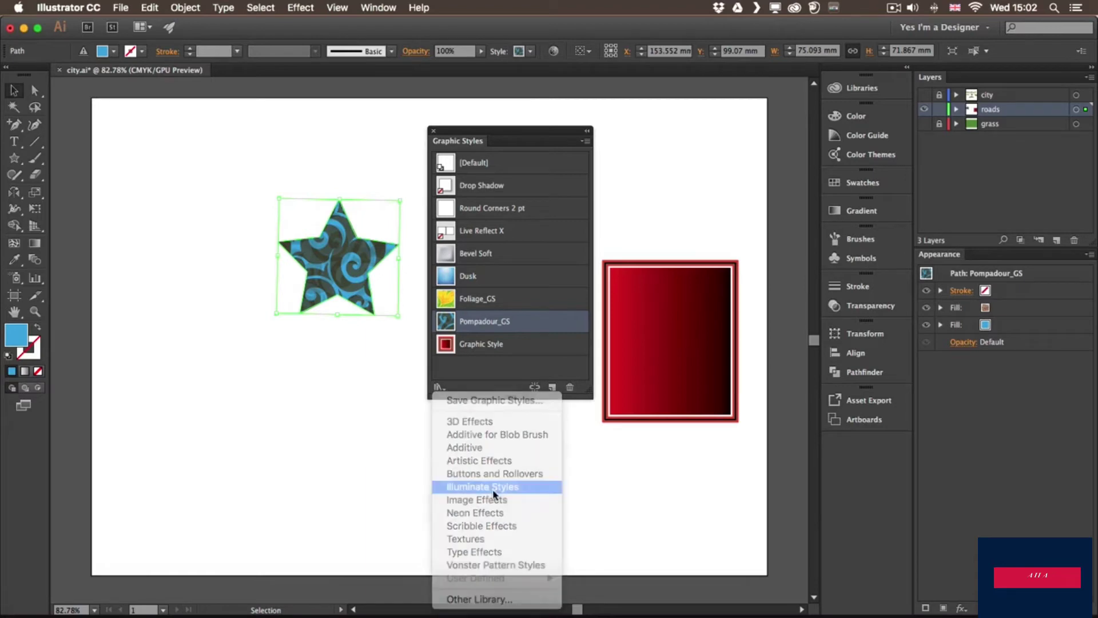
pyautogui.click(494, 487)
pyautogui.click(505, 320)
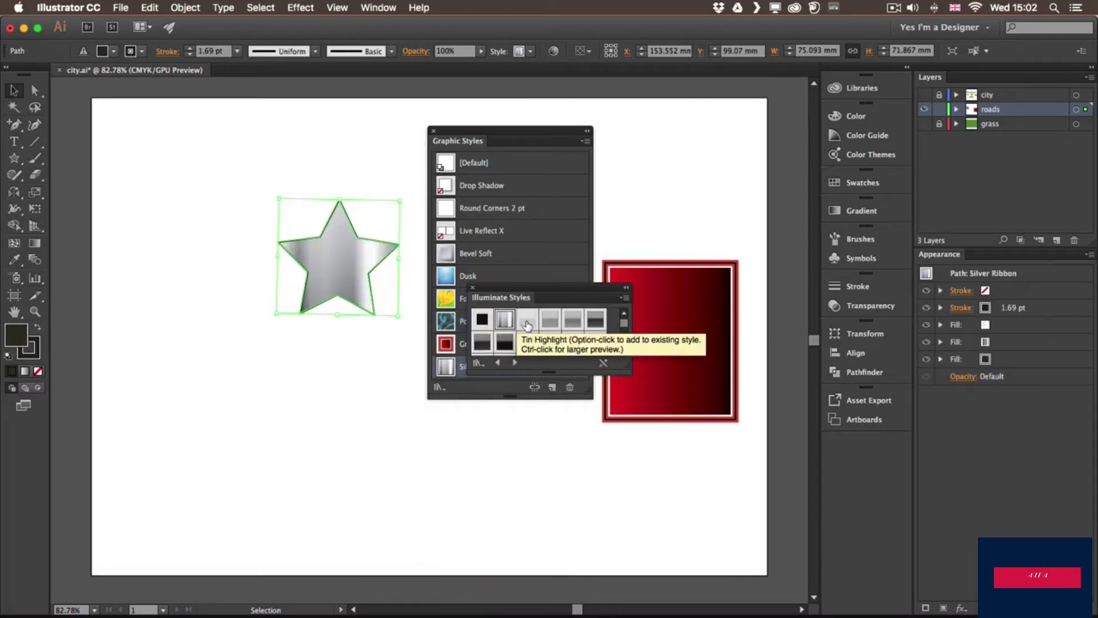
pyautogui.click(573, 342)
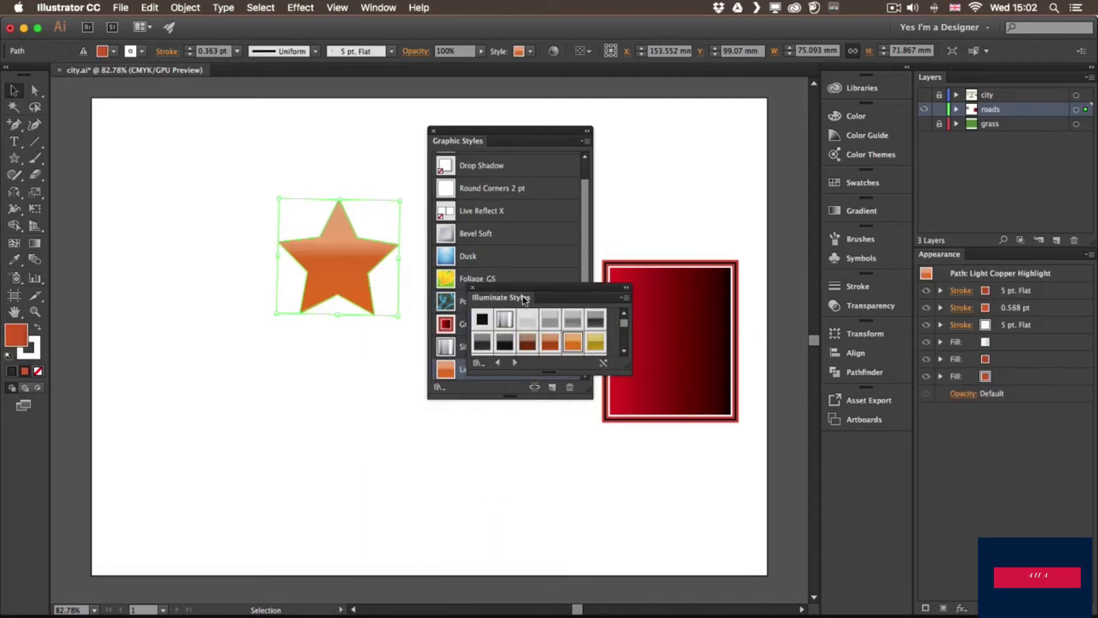
pyautogui.moveTo(524, 292); pyautogui.dragTo(449, 448)
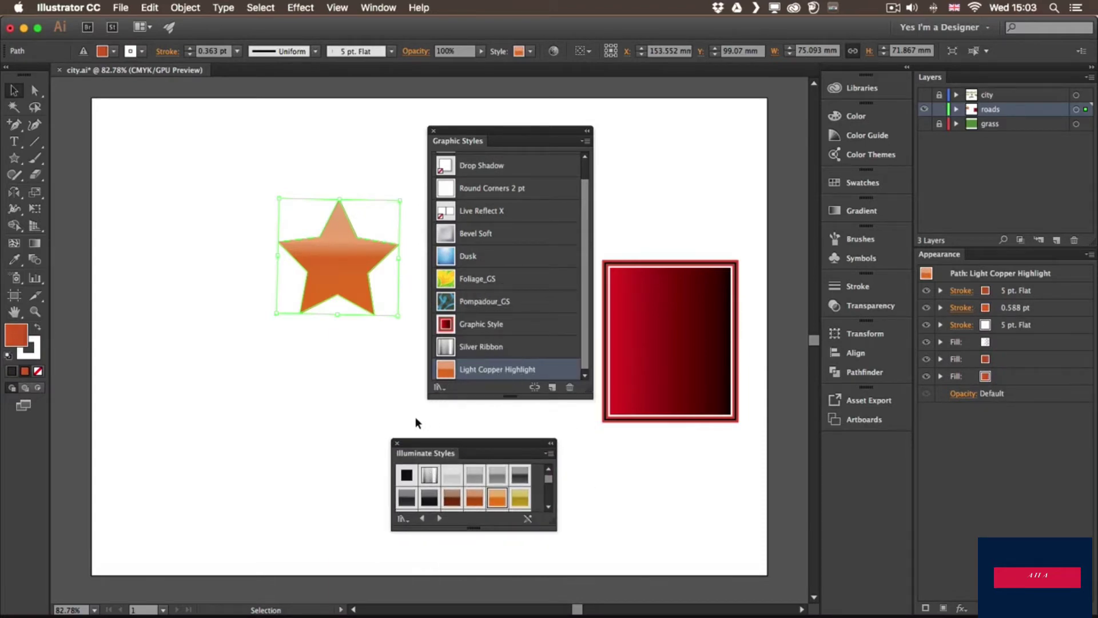
pyautogui.click(396, 444)
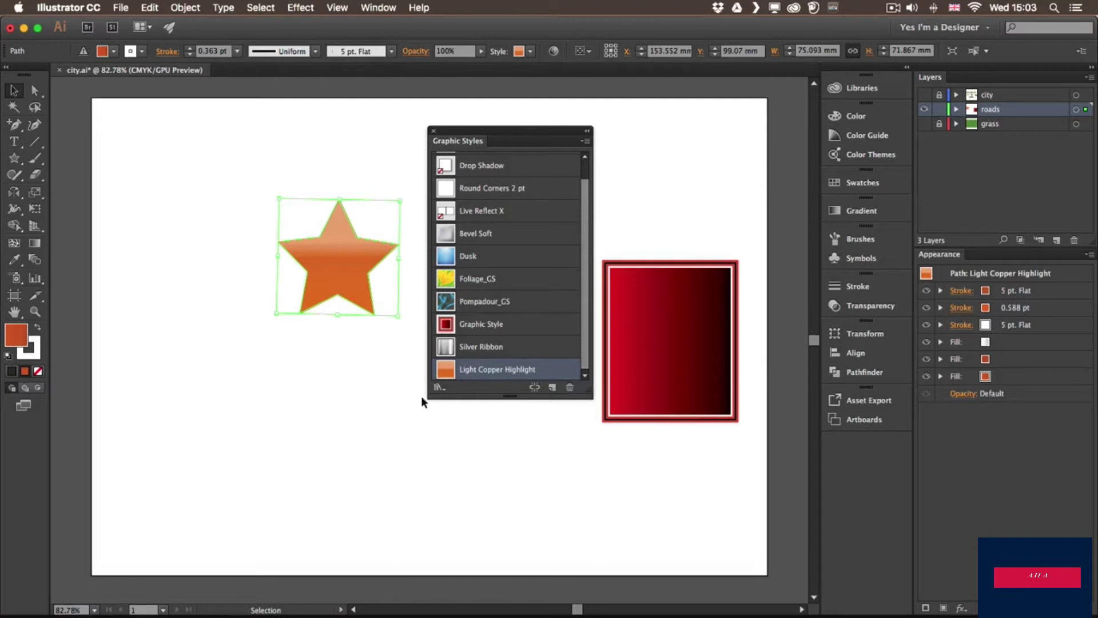
# - Apply the Dusk style to the star, toggle its topmost fill off and on, and inspect the third fill's attributes
pyautogui.click(491, 255)
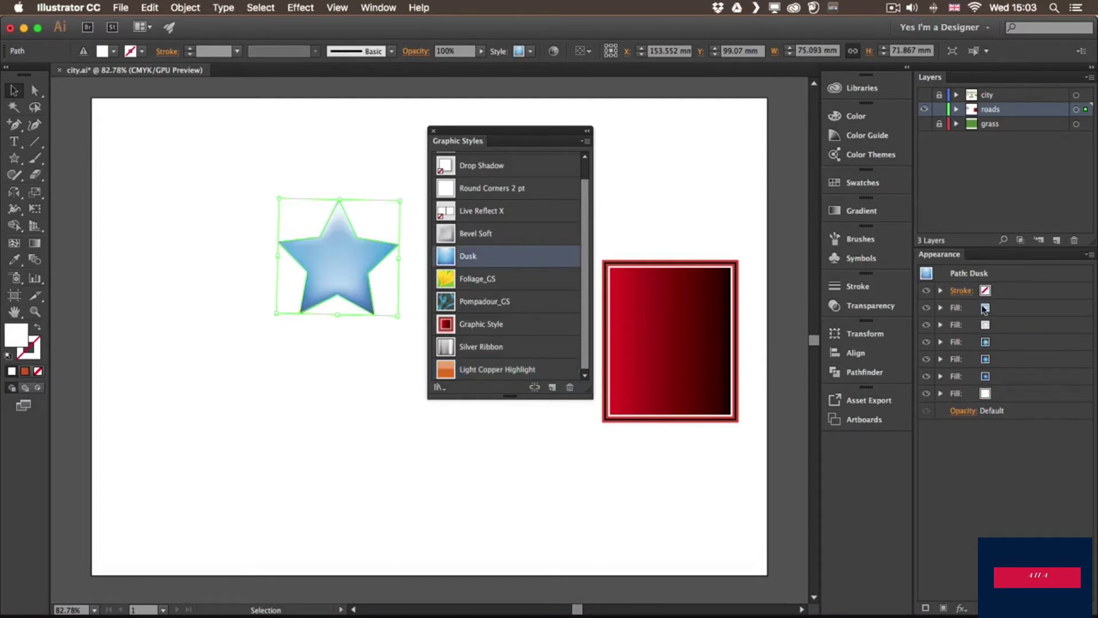
pyautogui.click(930, 311)
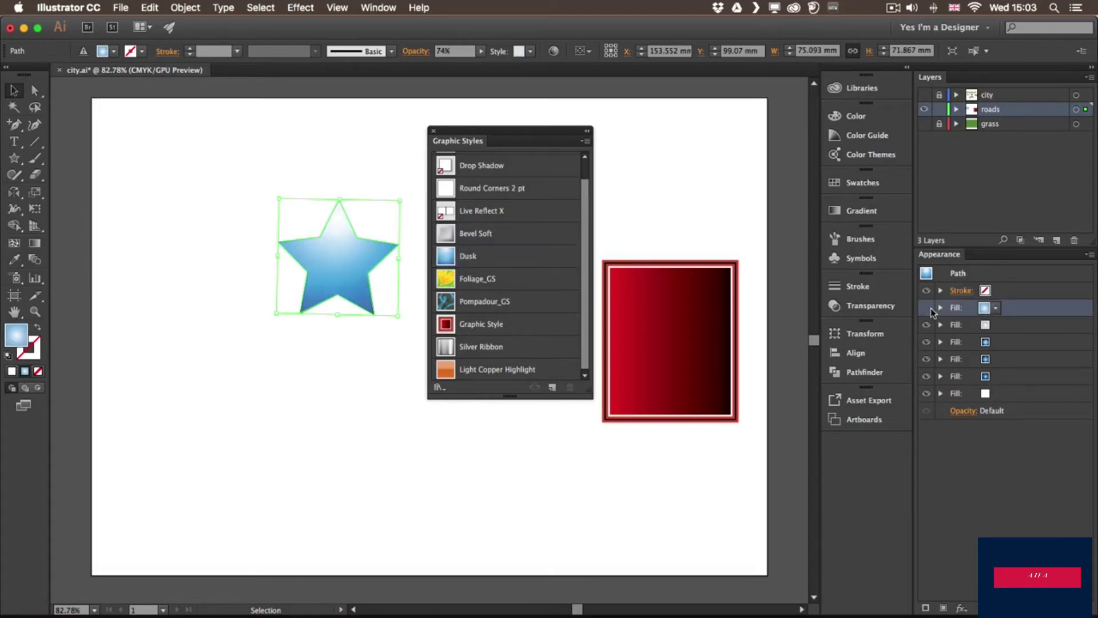
pyautogui.click(930, 310)
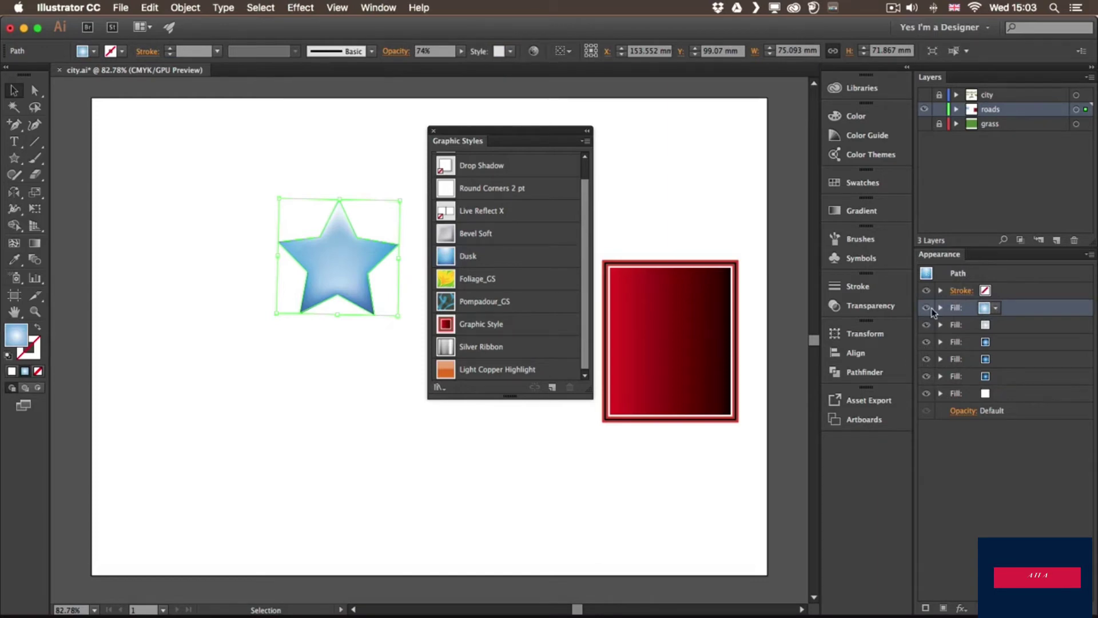
pyautogui.click(940, 342)
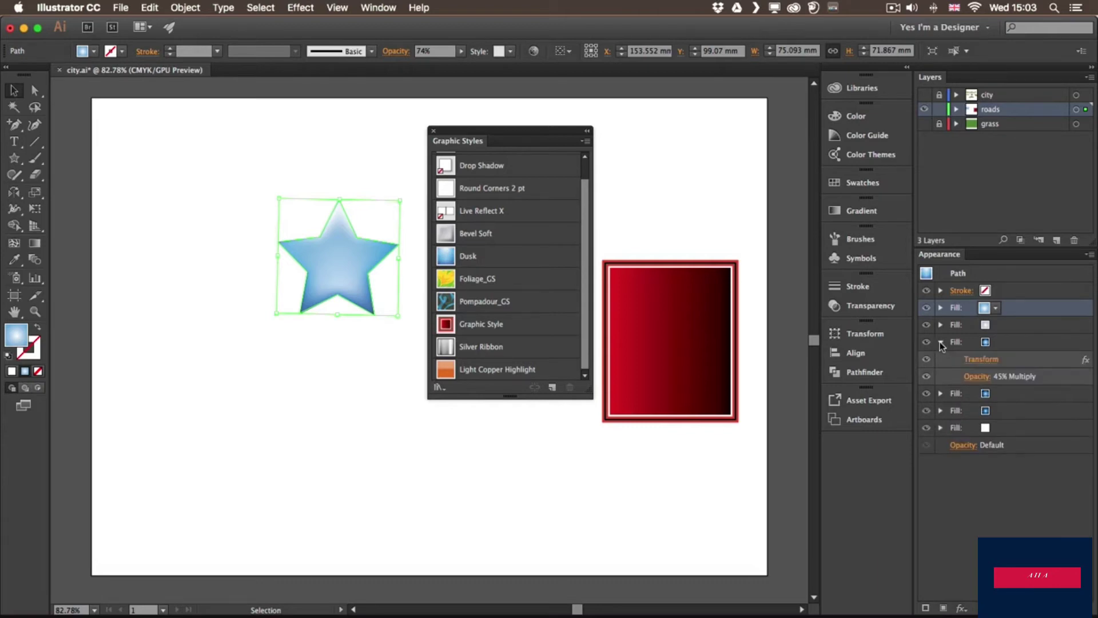
pyautogui.click(940, 342)
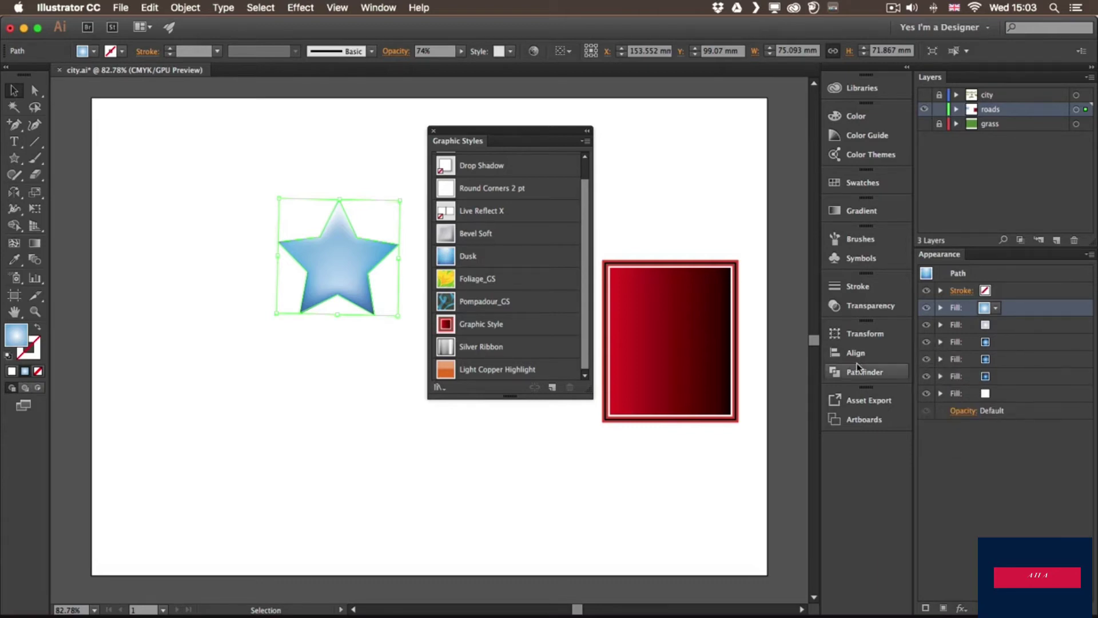
# - Reapply the saved Graphic Style to the star and start a Scribble effect with preview on its 3 pt black stroke
pyautogui.click(512, 326)
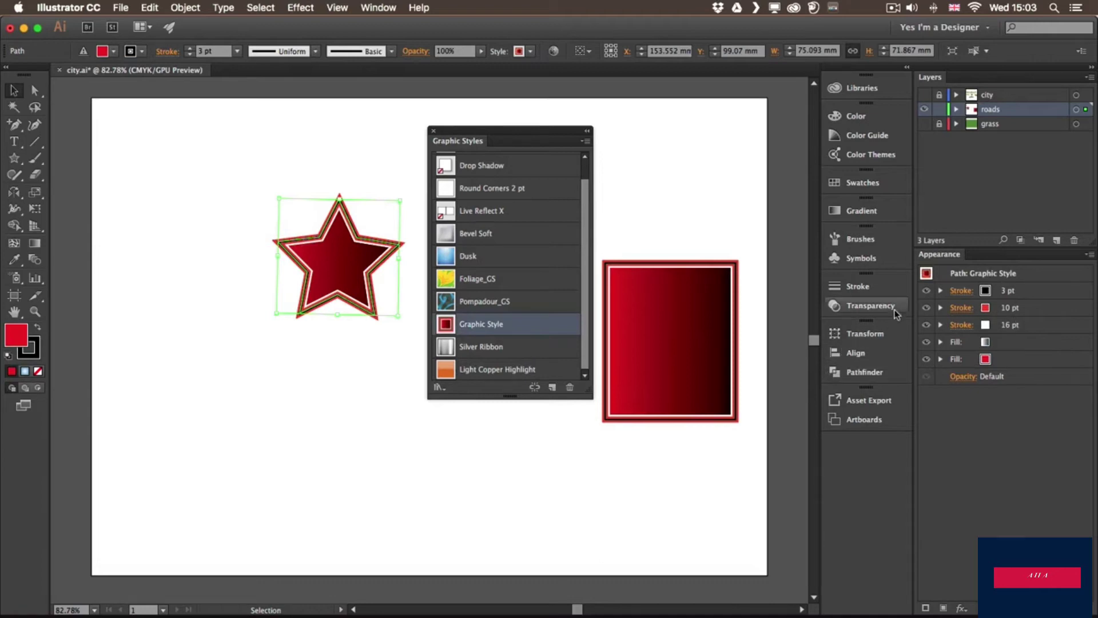
pyautogui.click(1030, 293)
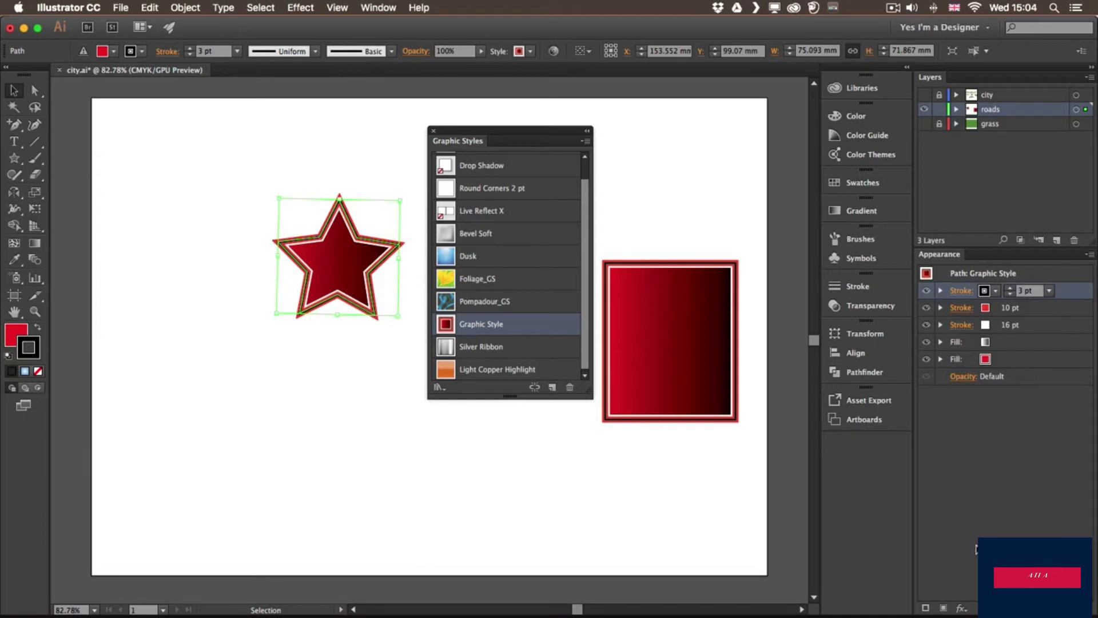
pyautogui.click(963, 607)
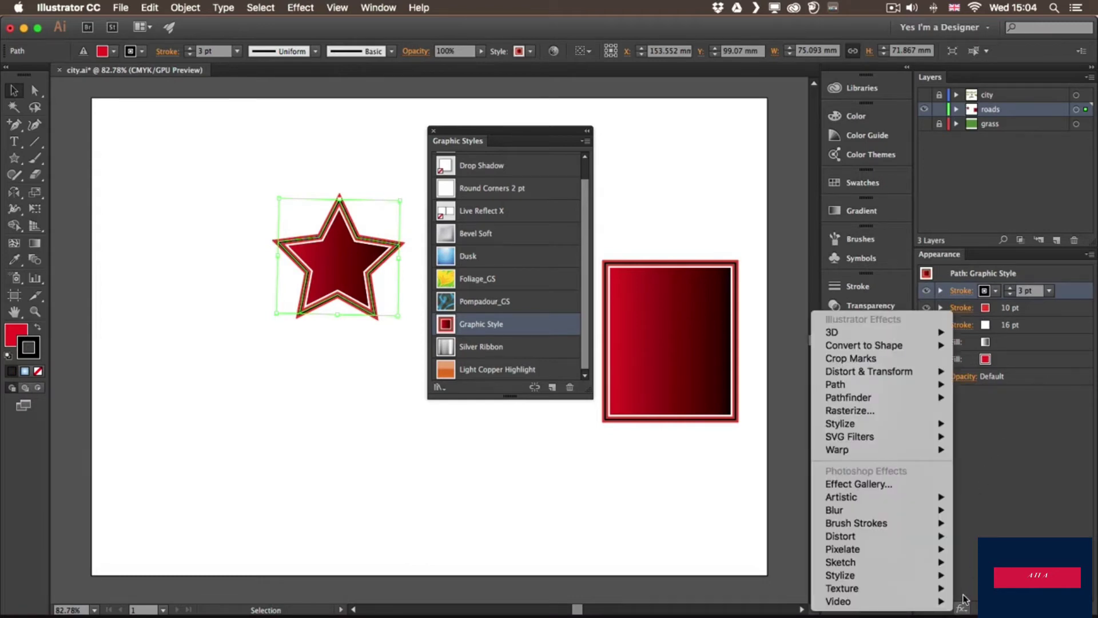
pyautogui.moveTo(909, 332)
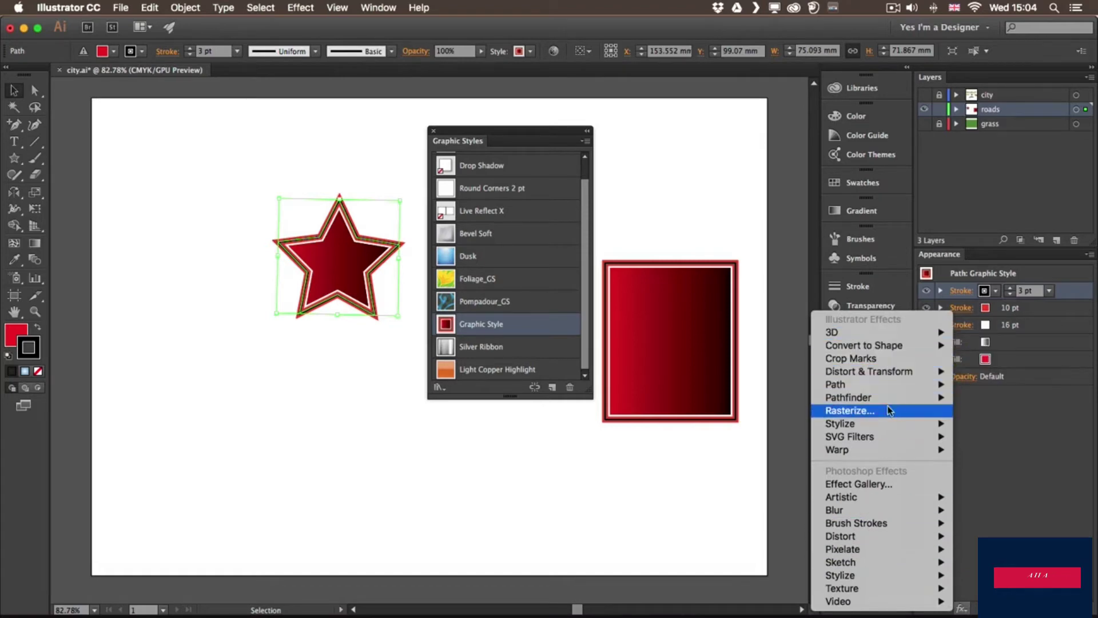
pyautogui.moveTo(912, 391)
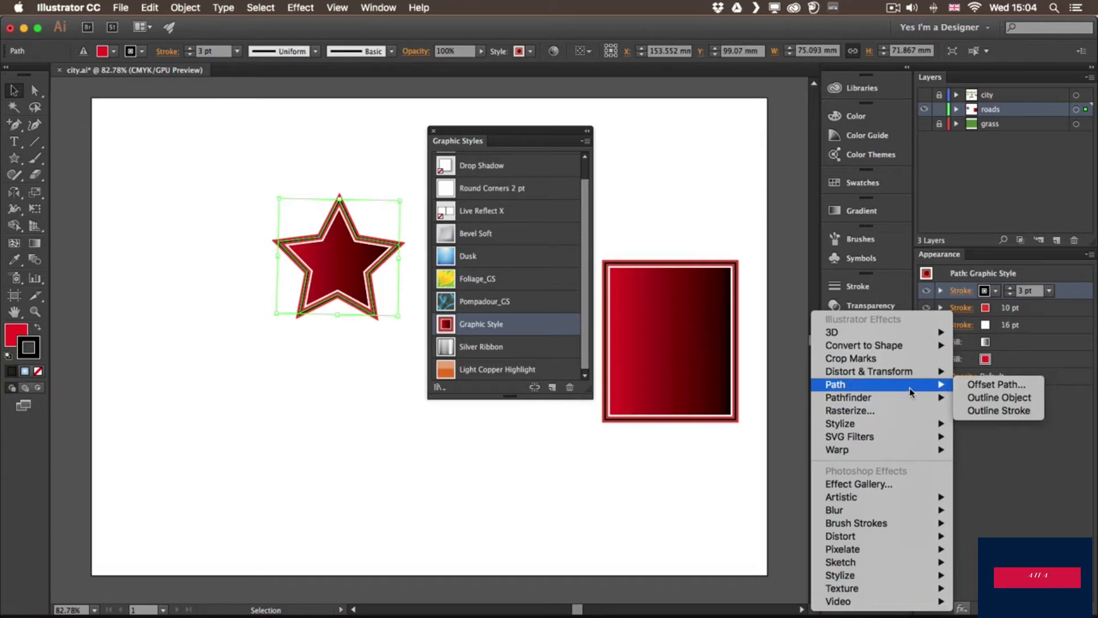
pyautogui.moveTo(902, 424)
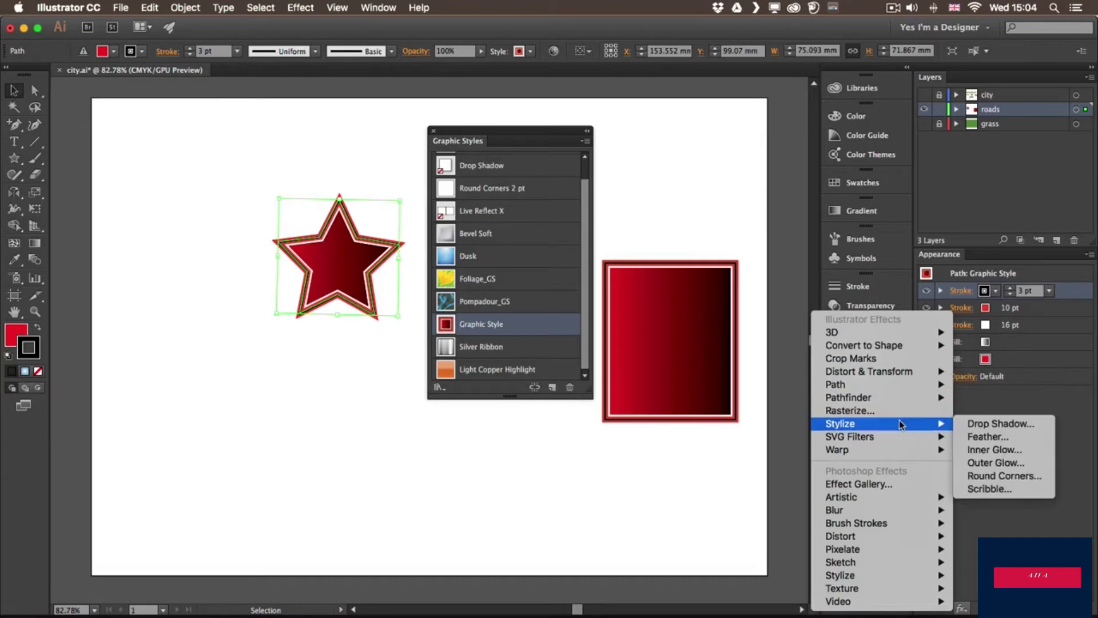
pyautogui.click(998, 490)
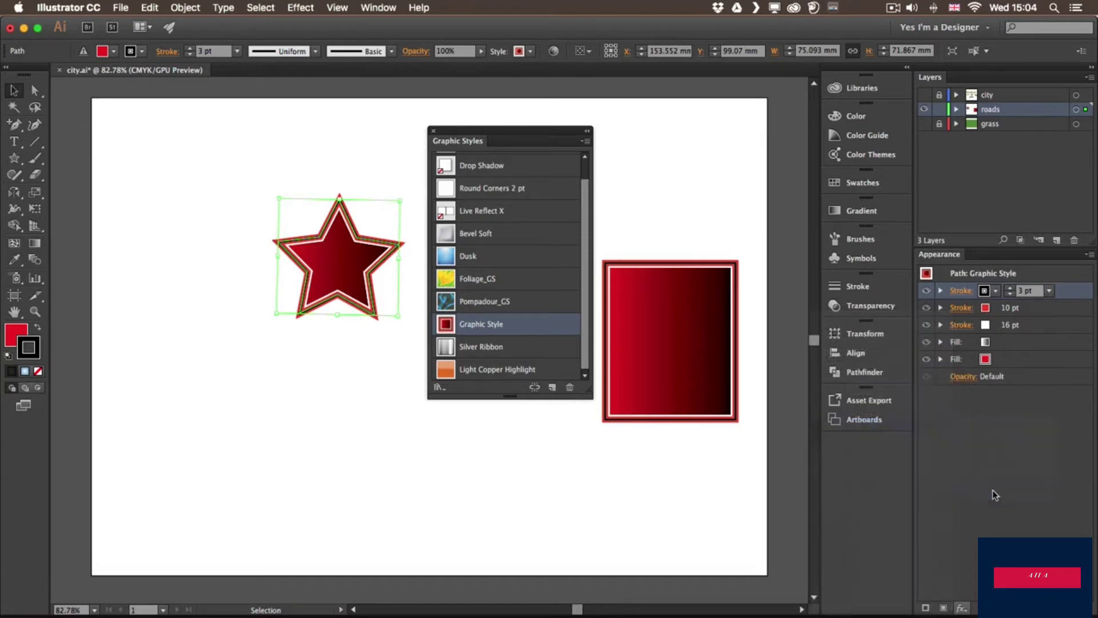
pyautogui.click(437, 469)
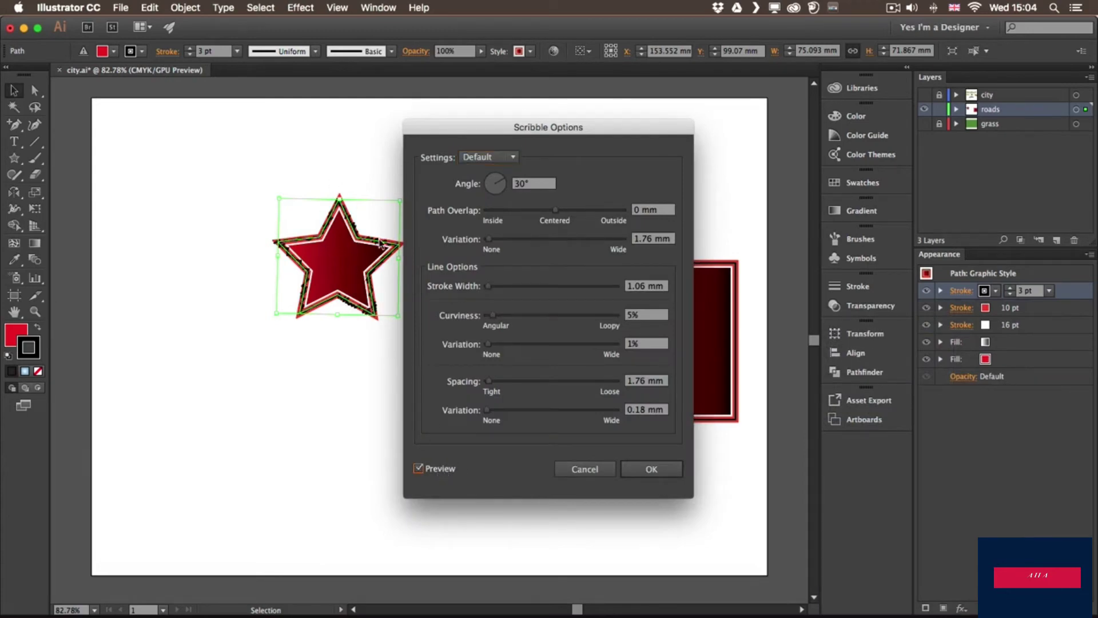
# - Set the Scribble path overlap to 2.47 mm with 2.82 mm variation, curviness to 38% and spacing to 4.94 mm, apply it and deselect the star
pyautogui.moveTo(496, 238); pyautogui.dragTo(488, 243)
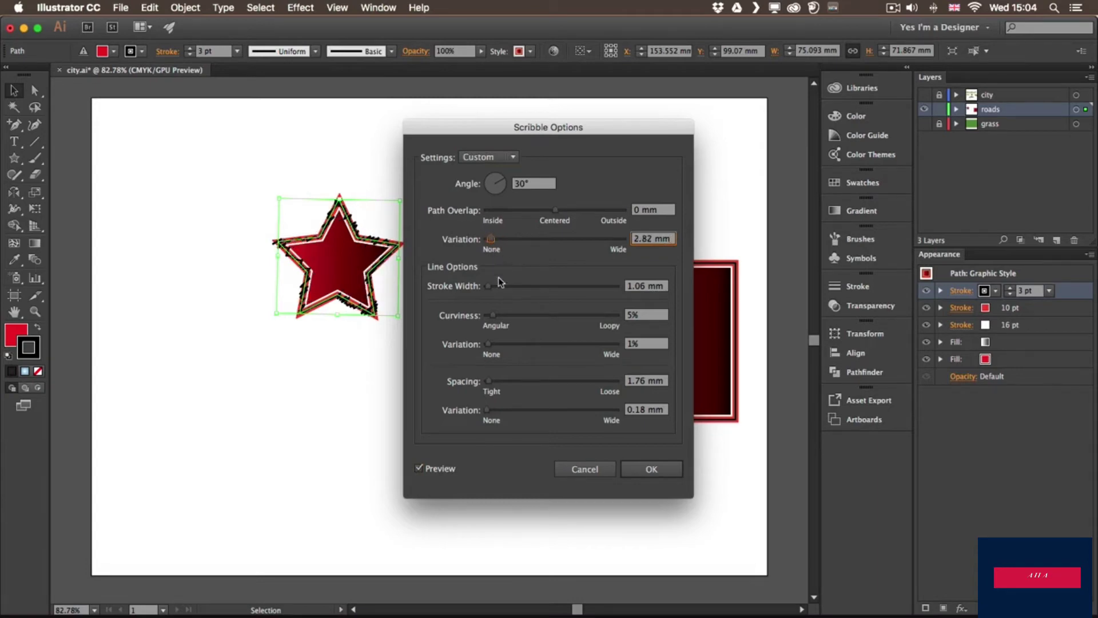
pyautogui.moveTo(504, 309); pyautogui.dragTo(527, 316)
pyautogui.moveTo(555, 211)
pyautogui.mouseDown()
pyautogui.moveTo(565, 212)
pyautogui.moveTo(553, 214)
pyautogui.mouseUp()
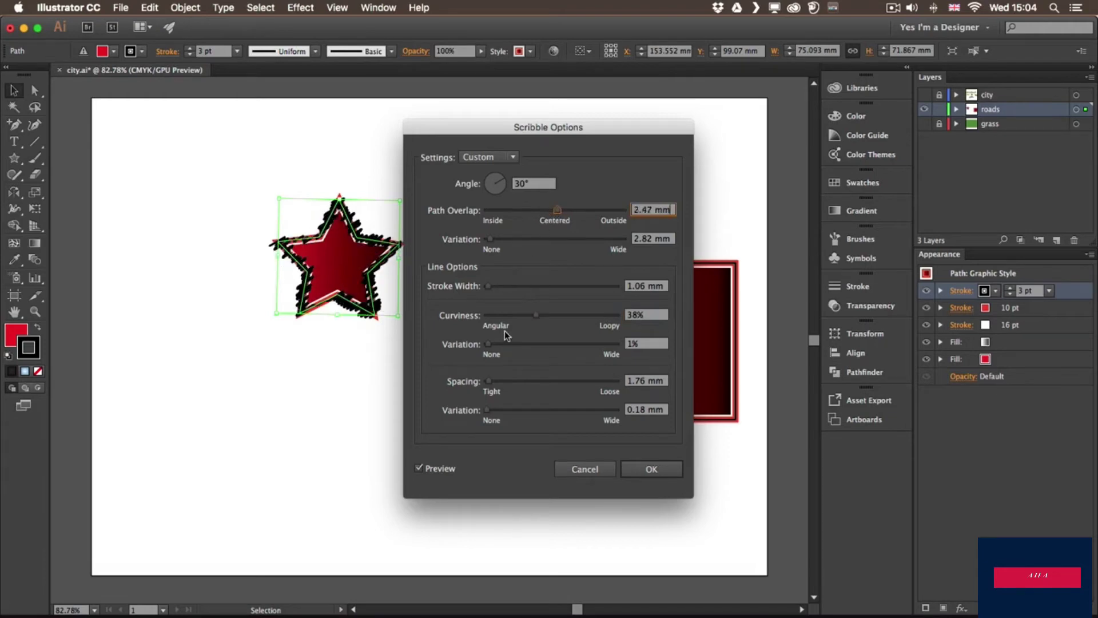
pyautogui.moveTo(490, 383); pyautogui.dragTo(494, 384)
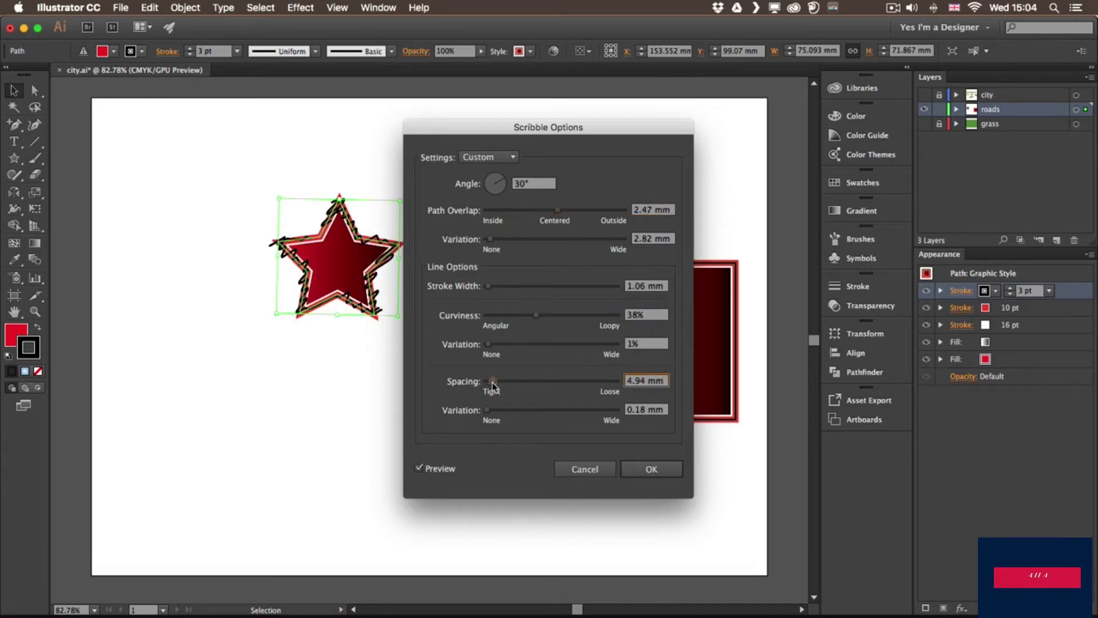
pyautogui.click(667, 469)
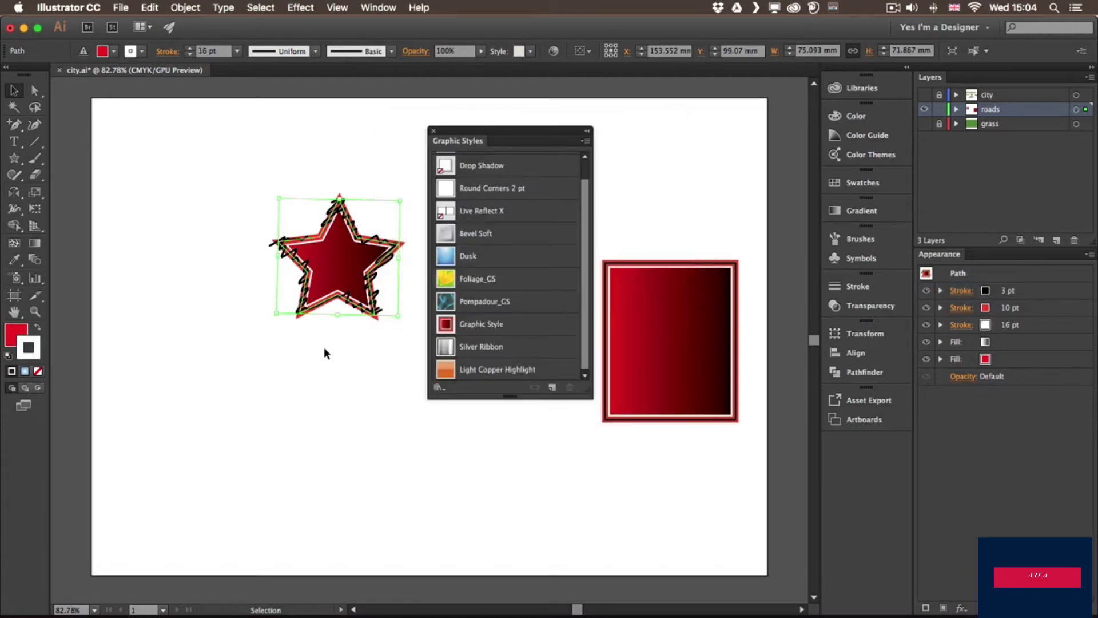
pyautogui.click(327, 384)
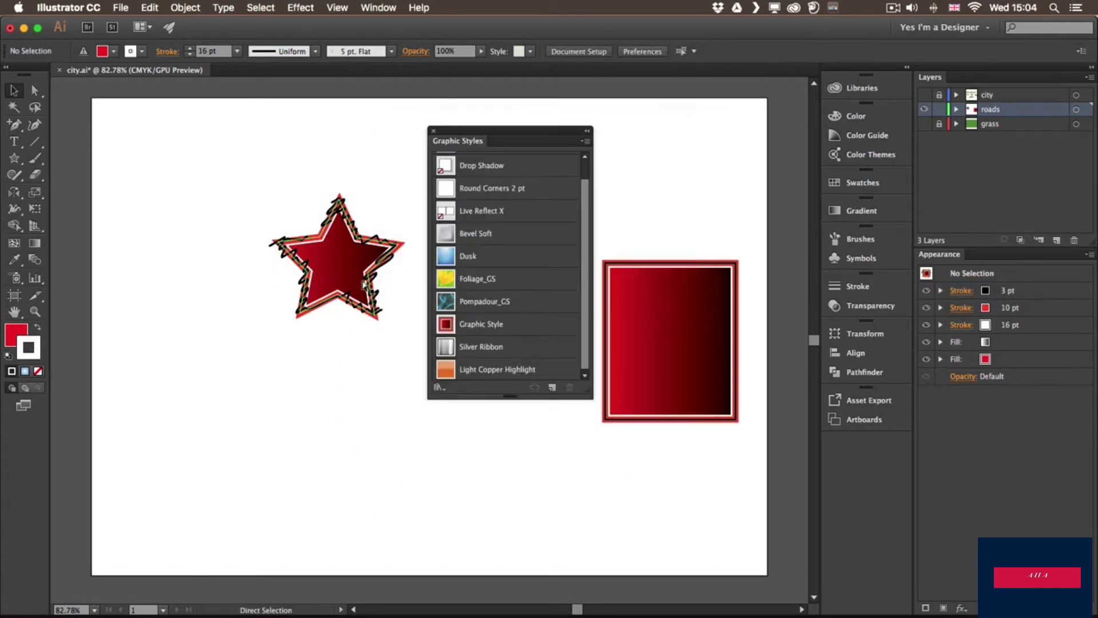
# - Reselect the star, expand its 3 pt stroke's attributes and toggle the Scribble effect off and on
pyautogui.press('super+equal')
pyautogui.press('super+equal')
pyautogui.moveTo(360, 240); pyautogui.dragTo(372, 277)
pyautogui.click(311, 273)
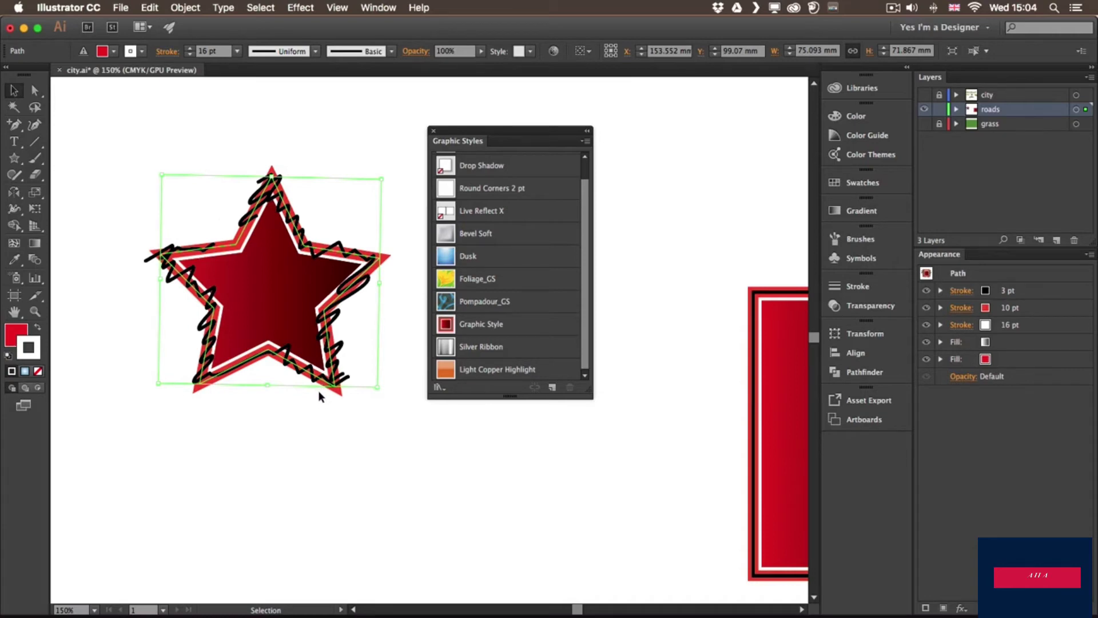
pyautogui.click(941, 290)
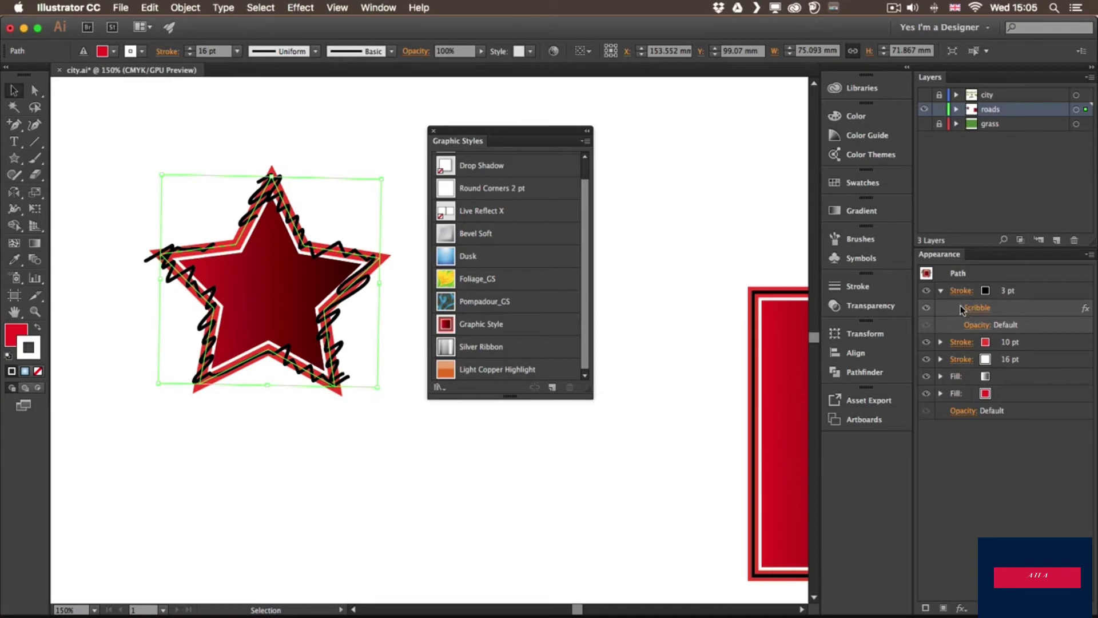
pyautogui.click(924, 307)
pyautogui.click(924, 307)
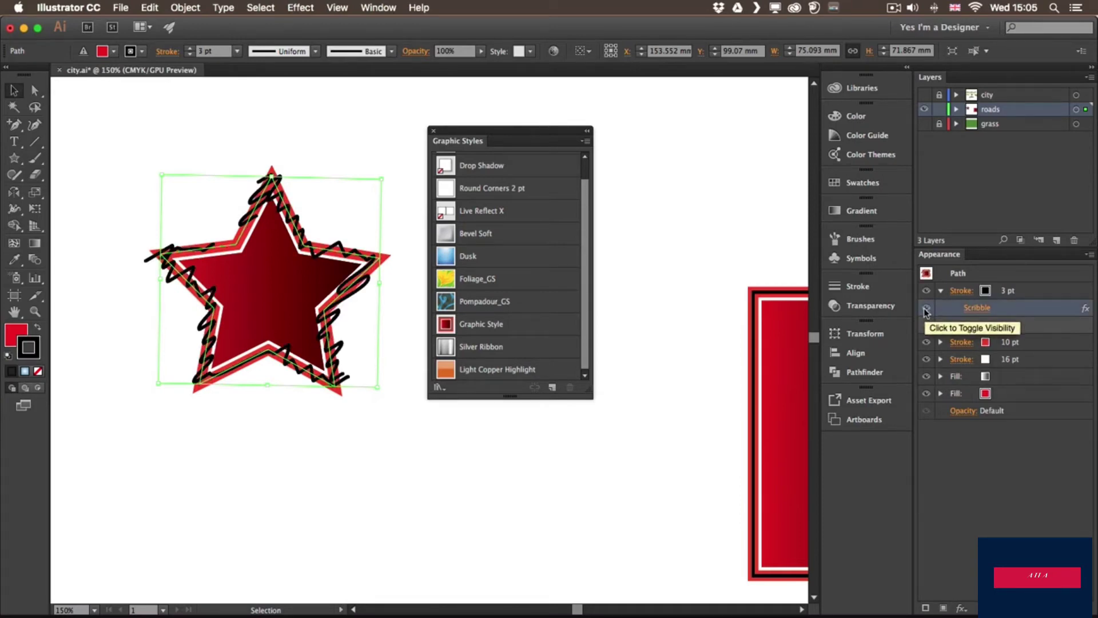
# - Review the Scribble effect's options, accept them as they are, and expand the attributes of the 10 pt and 16 pt strokes
pyautogui.click(977, 308)
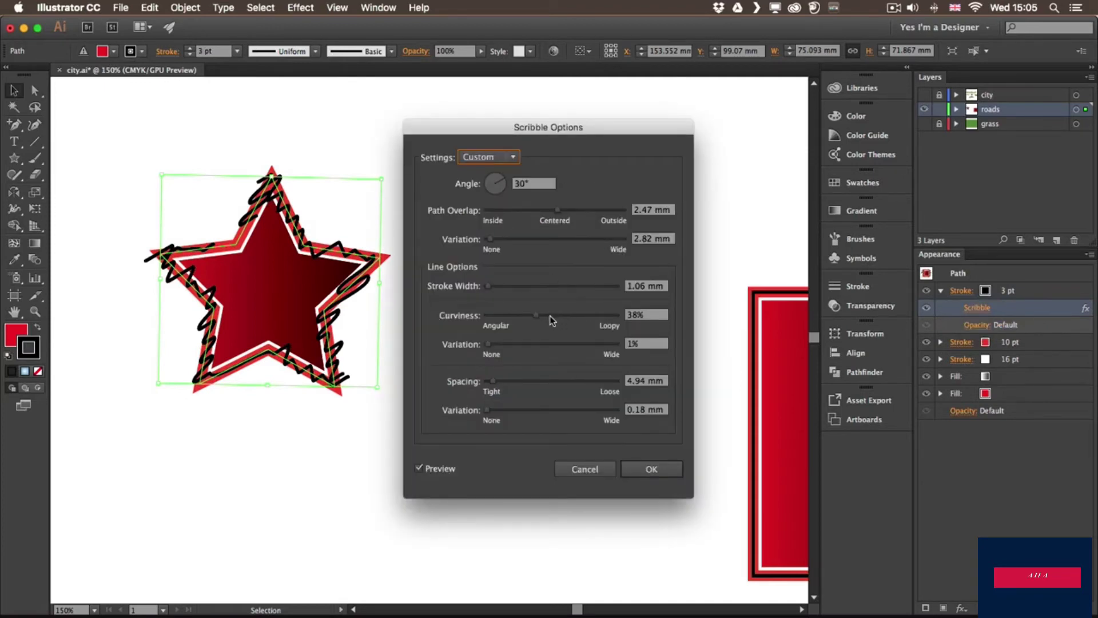
pyautogui.click(652, 469)
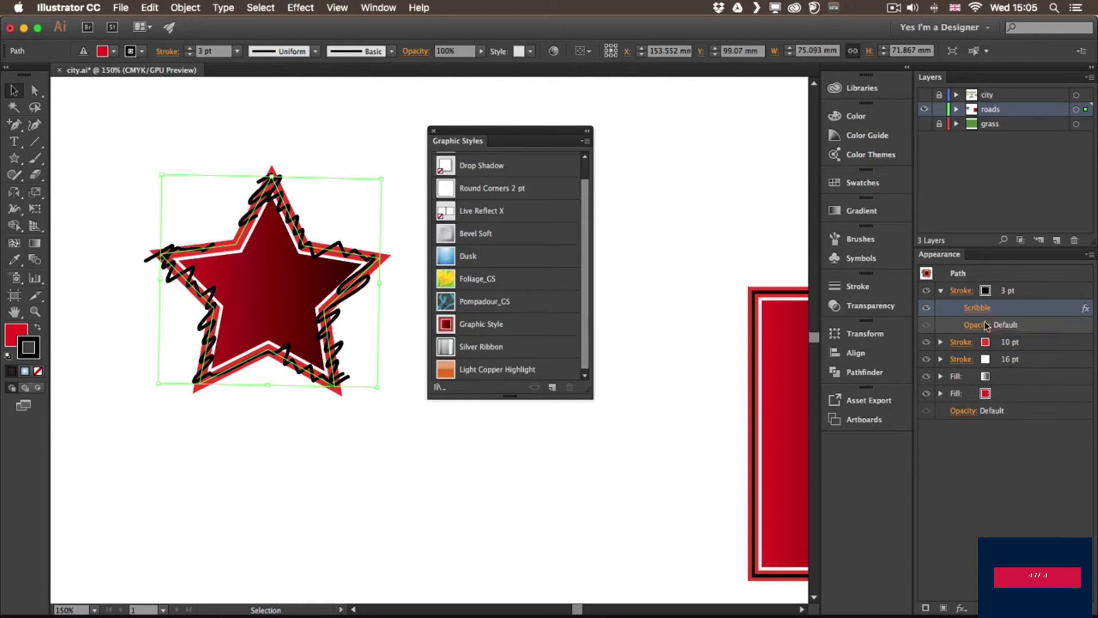
pyautogui.click(940, 342)
pyautogui.click(940, 376)
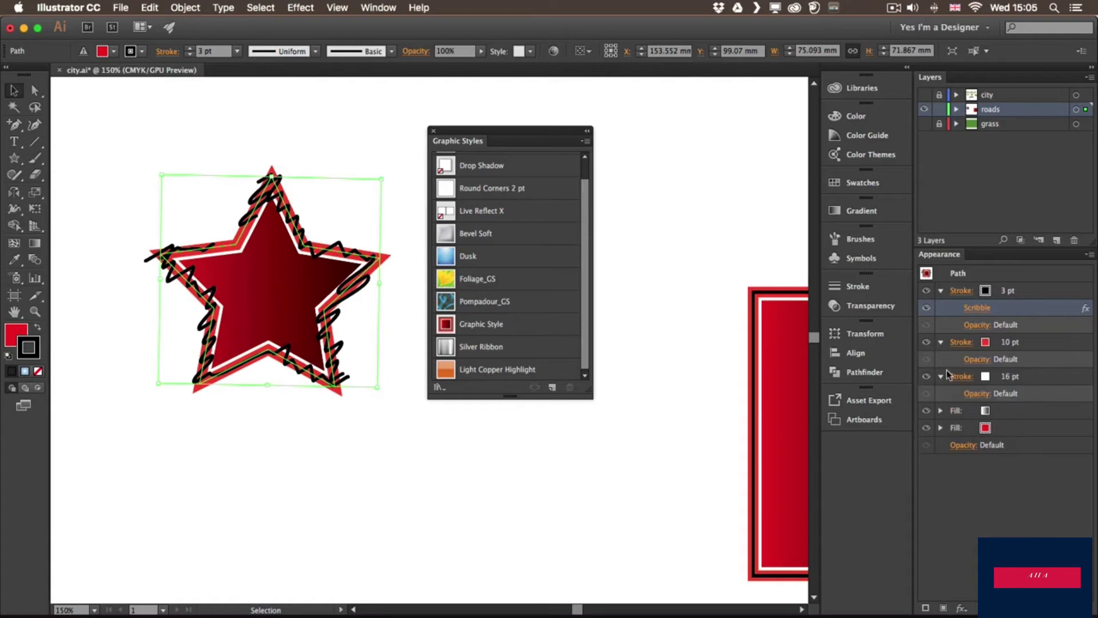
# - Move the Scribble effect to the 10 pt and then the 16 pt stroke, return it to the 3 pt stroke and copy it to the 10 pt stroke
pyautogui.moveTo(999, 308); pyautogui.dragTo(1007, 347)
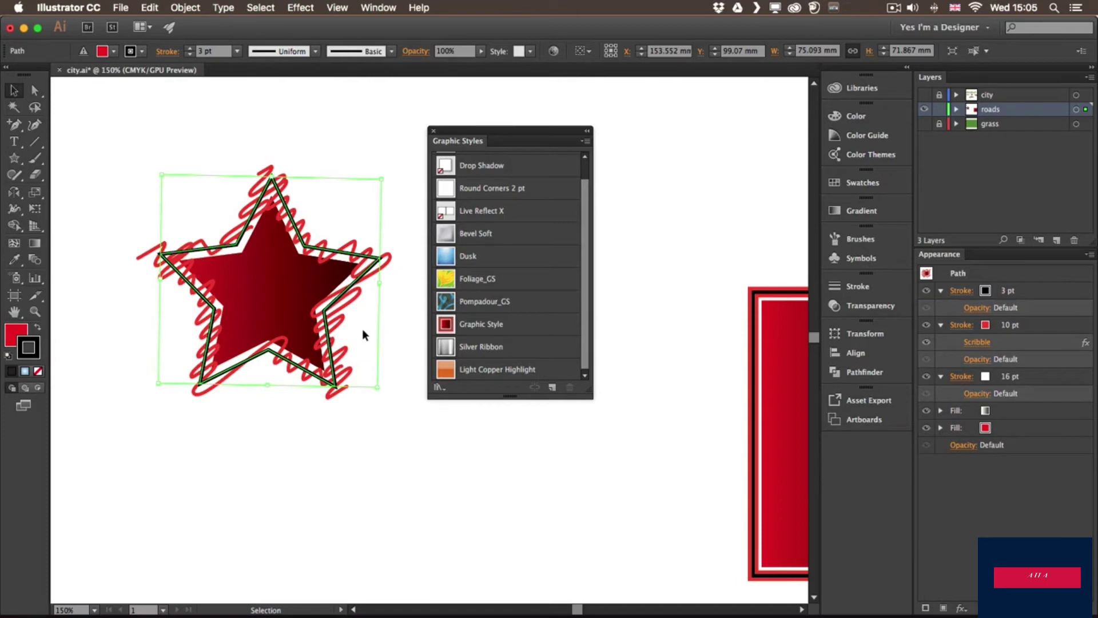
pyautogui.moveTo(1008, 343); pyautogui.dragTo(998, 376)
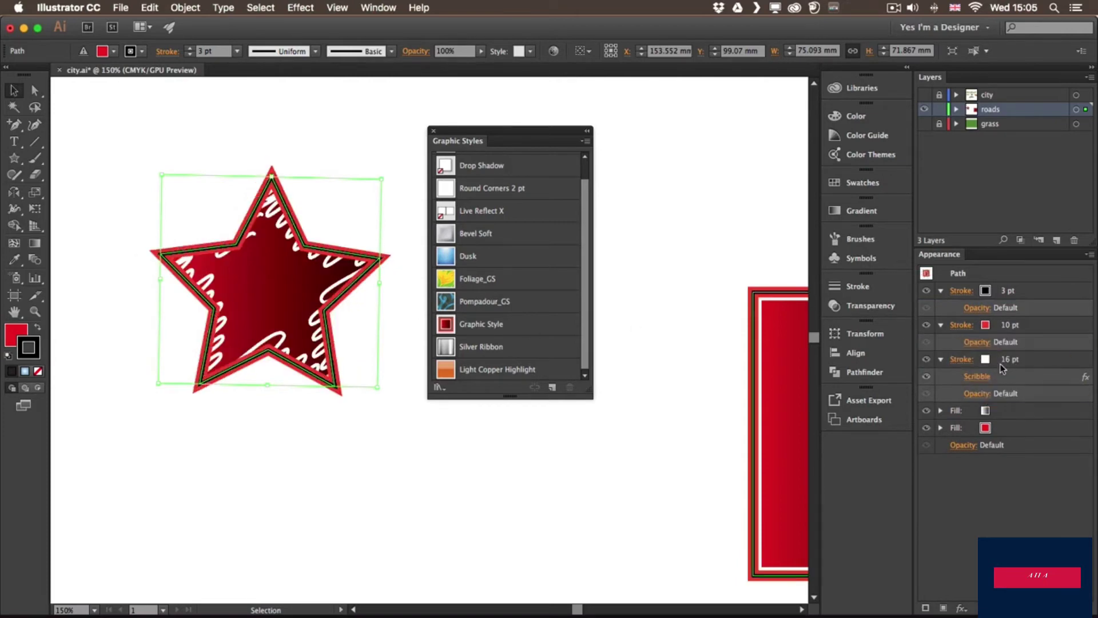
pyautogui.moveTo(1001, 375)
pyautogui.mouseDown()
pyautogui.moveTo(1002, 337)
pyautogui.moveTo(994, 341)
pyautogui.moveTo(1010, 343)
pyautogui.moveTo(999, 294)
pyautogui.mouseUp()
pyautogui.press('alt')
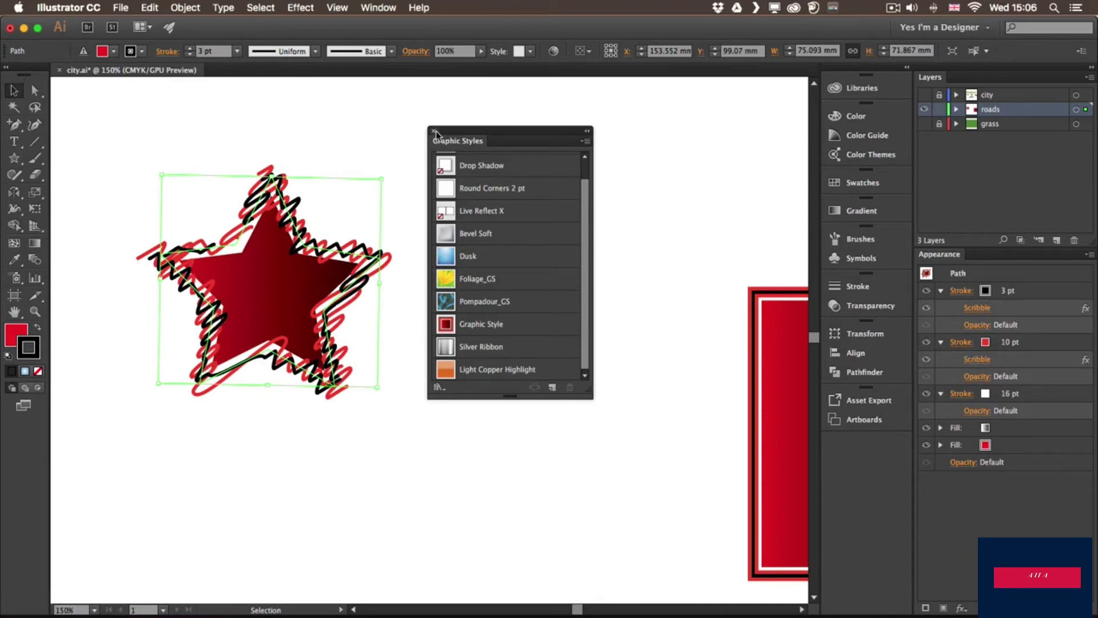
# - Dock the Graphic Styles panel and clear the artboard by moving the scribbled star onto the pasteboard beside it and deleting the gradient rectangle
pyautogui.moveTo(436, 131); pyautogui.dragTo(878, 266)
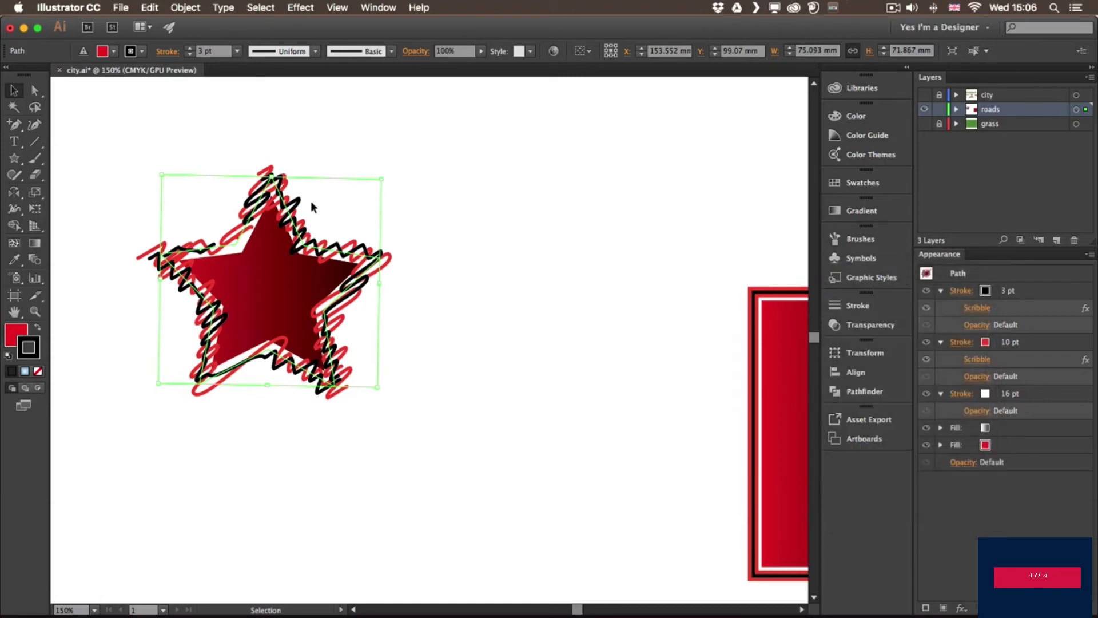
pyautogui.press('super+0')
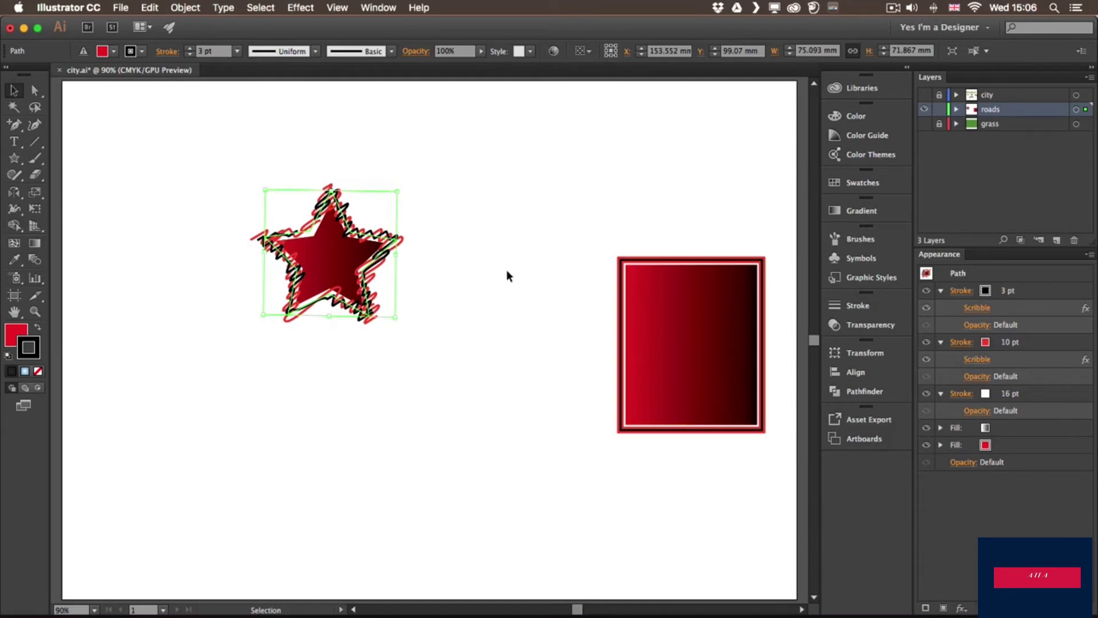
pyautogui.moveTo(309, 261)
pyautogui.mouseDown()
pyautogui.moveTo(629, 178)
pyautogui.moveTo(701, 172)
pyautogui.moveTo(722, 191)
pyautogui.mouseUp()
pyautogui.moveTo(620, 200); pyautogui.dragTo(387, 229)
pyautogui.moveTo(549, 211); pyautogui.dragTo(712, 231)
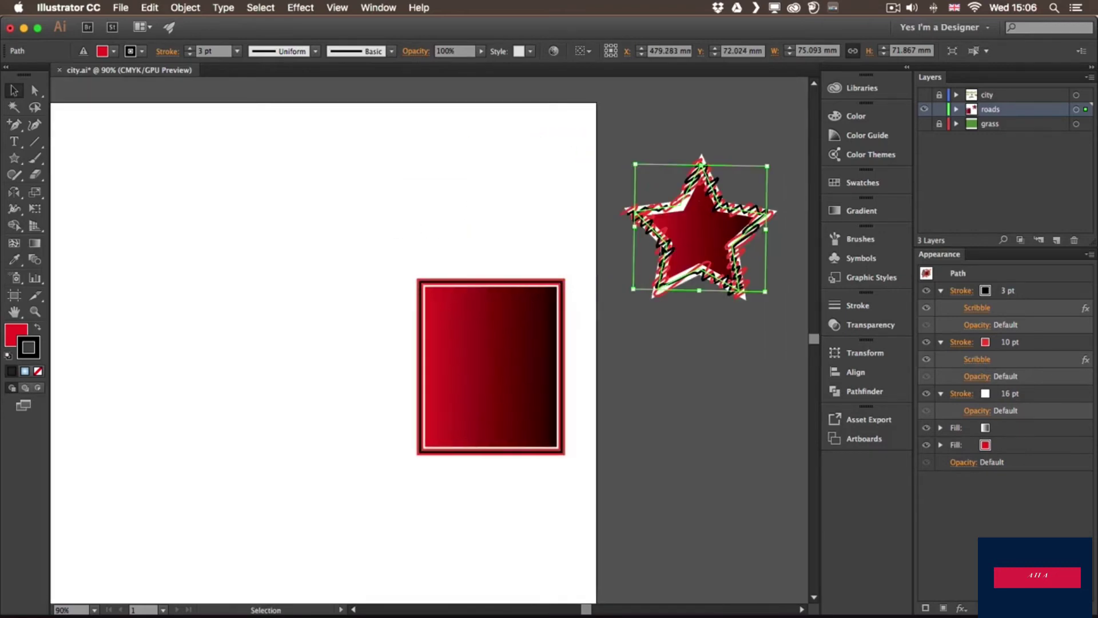
pyautogui.click(485, 309)
pyautogui.press('Delete')
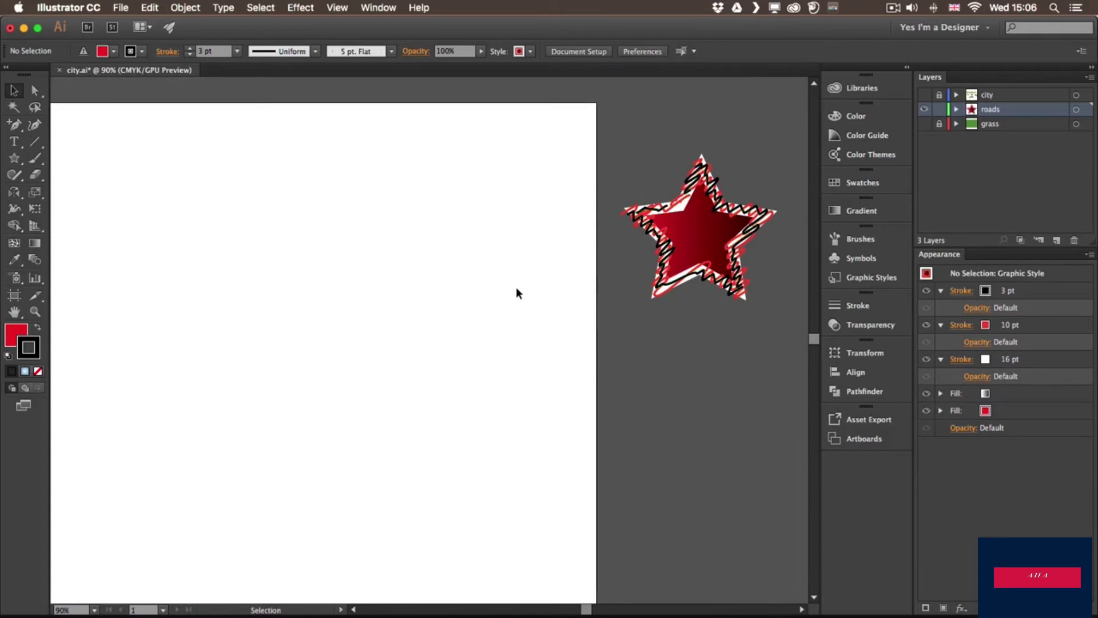
# - Deselect the star and draw a straight vertical line about 186 mm long on the empty artboard with the Line Segment tool
pyautogui.click(697, 238)
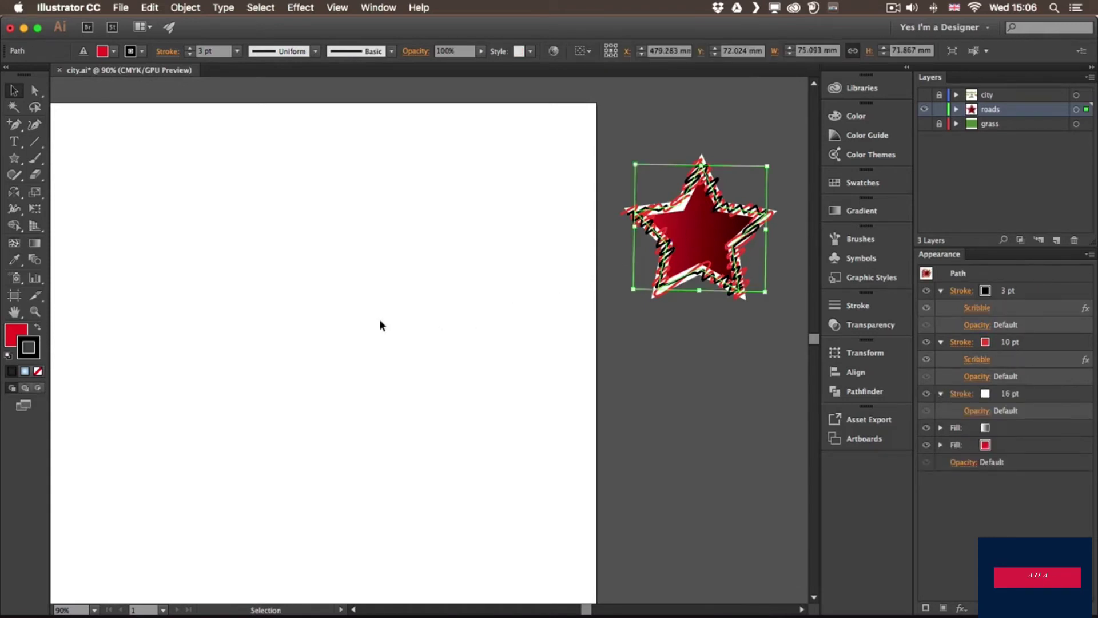
pyautogui.press('super+0')
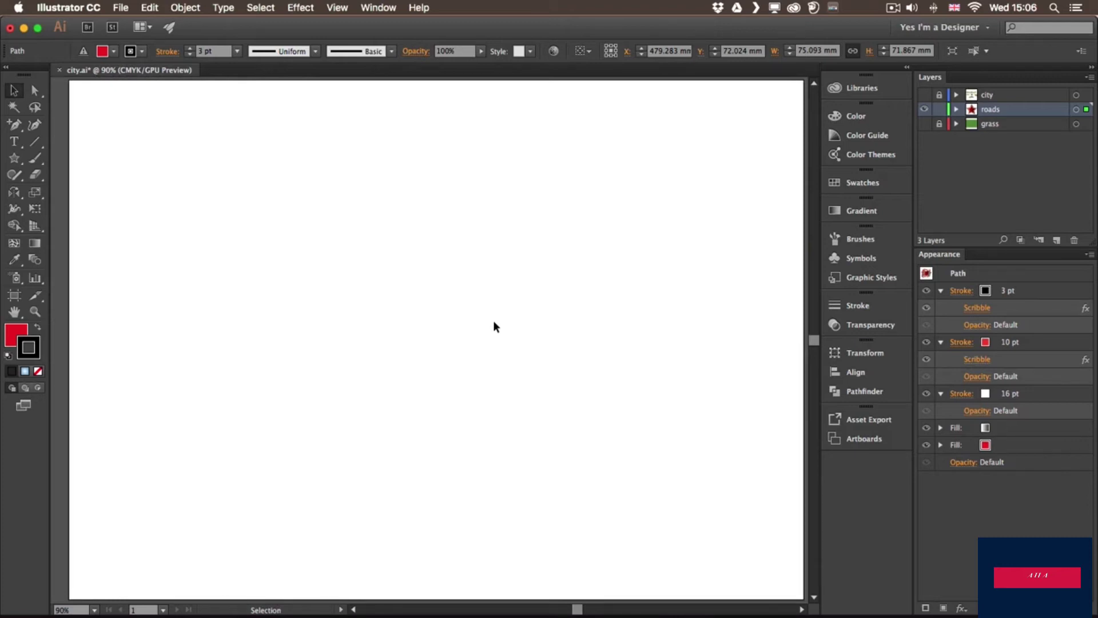
pyautogui.click(243, 295)
pyautogui.click(34, 141)
pyautogui.moveTo(366, 182); pyautogui.dragTo(366, 507)
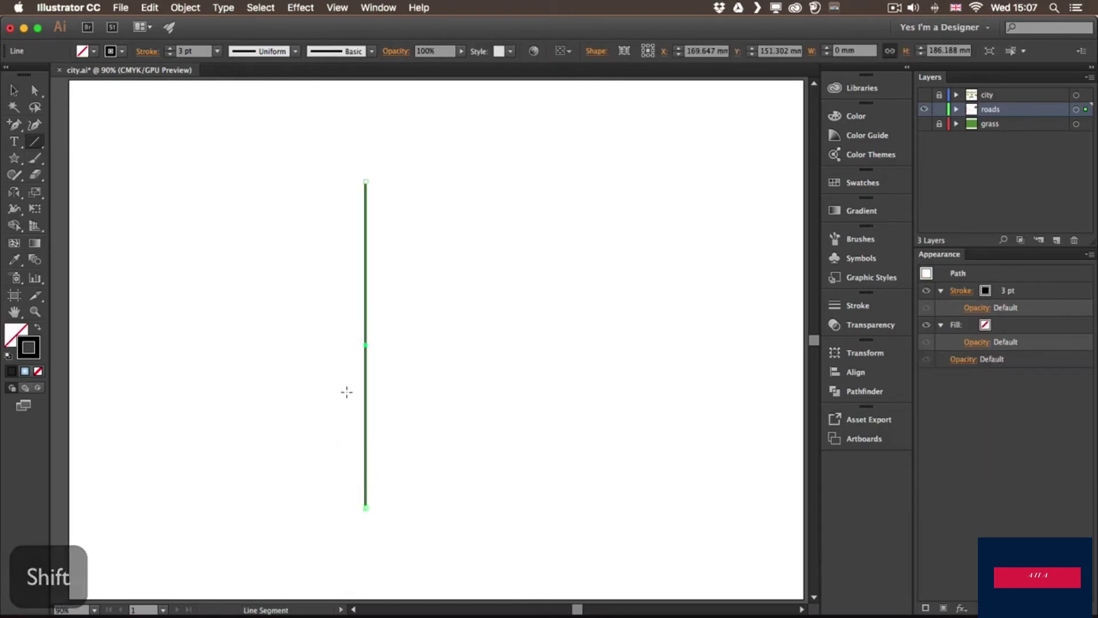
pyautogui.press('v')
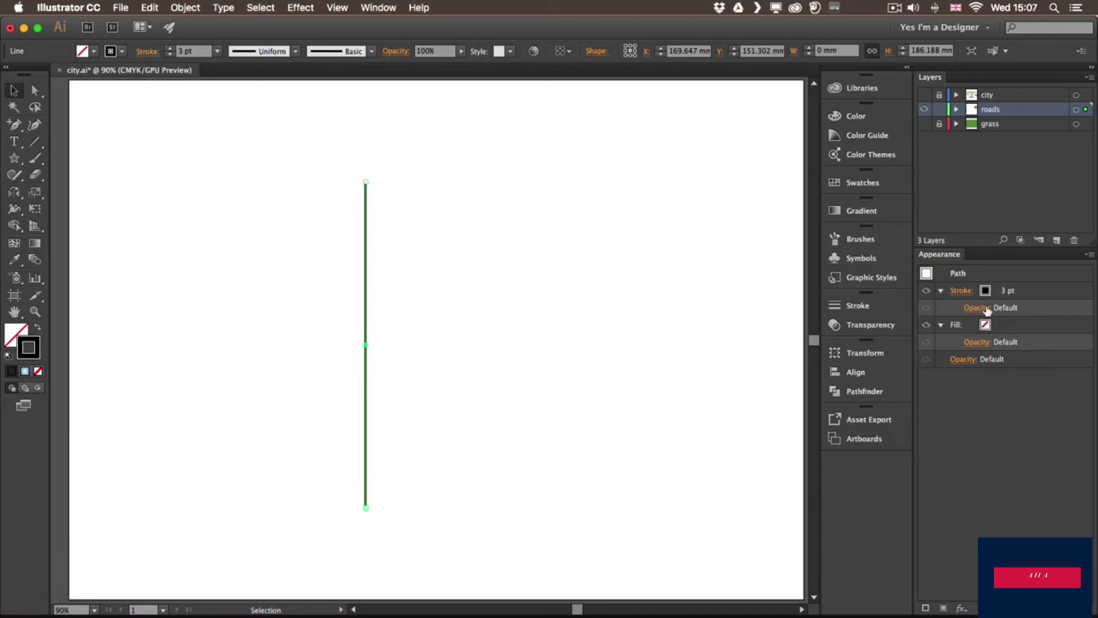
# - Add a second stroke beneath the line's 3 pt black one, coloured dark grey (C=0 M=0 Y=0 K=80) and 70 pt wide
pyautogui.click(1023, 292)
pyautogui.click(926, 608)
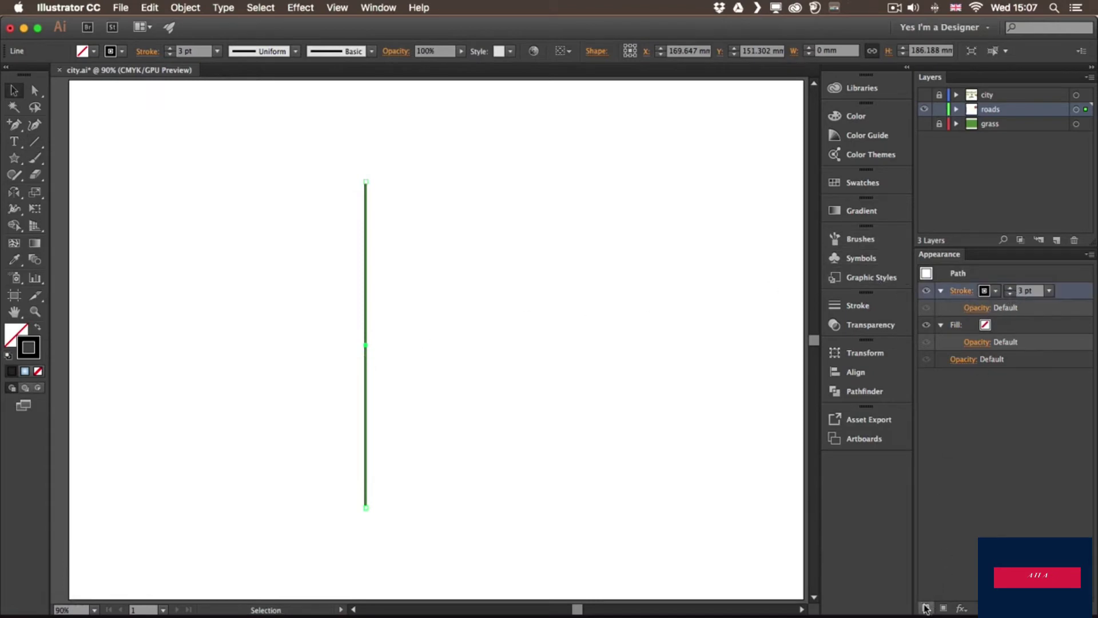
pyautogui.click(998, 330)
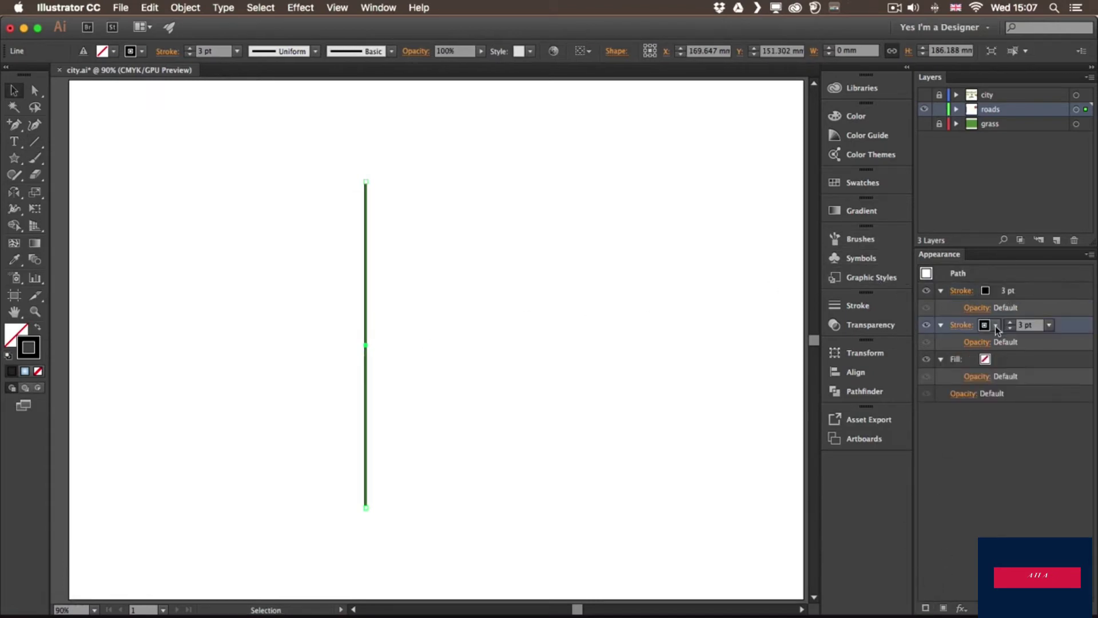
pyautogui.click(996, 324)
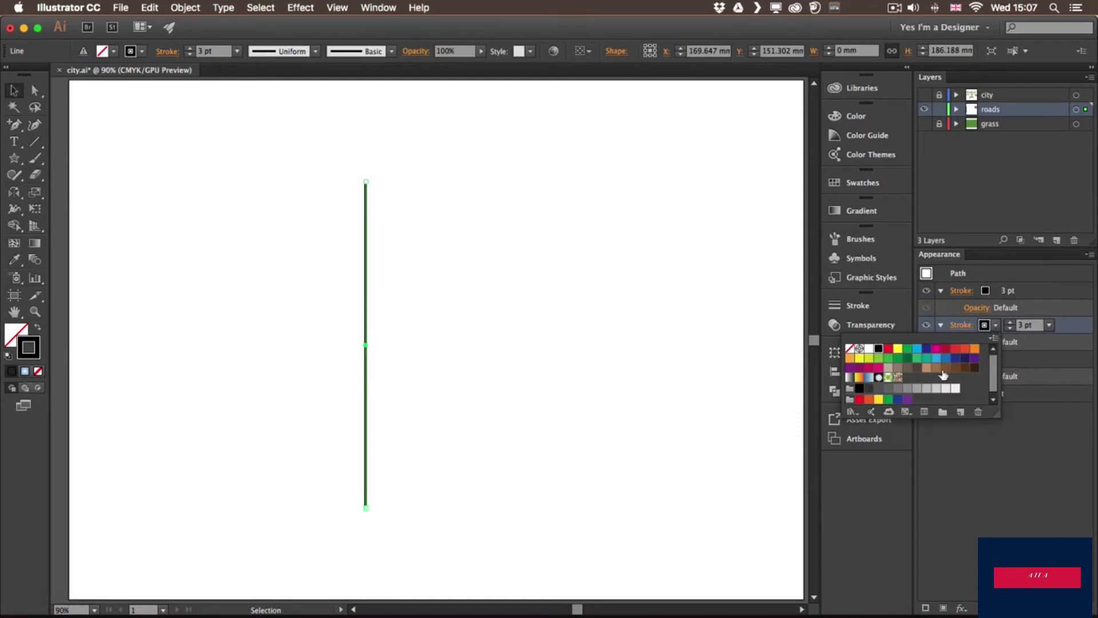
pyautogui.click(879, 389)
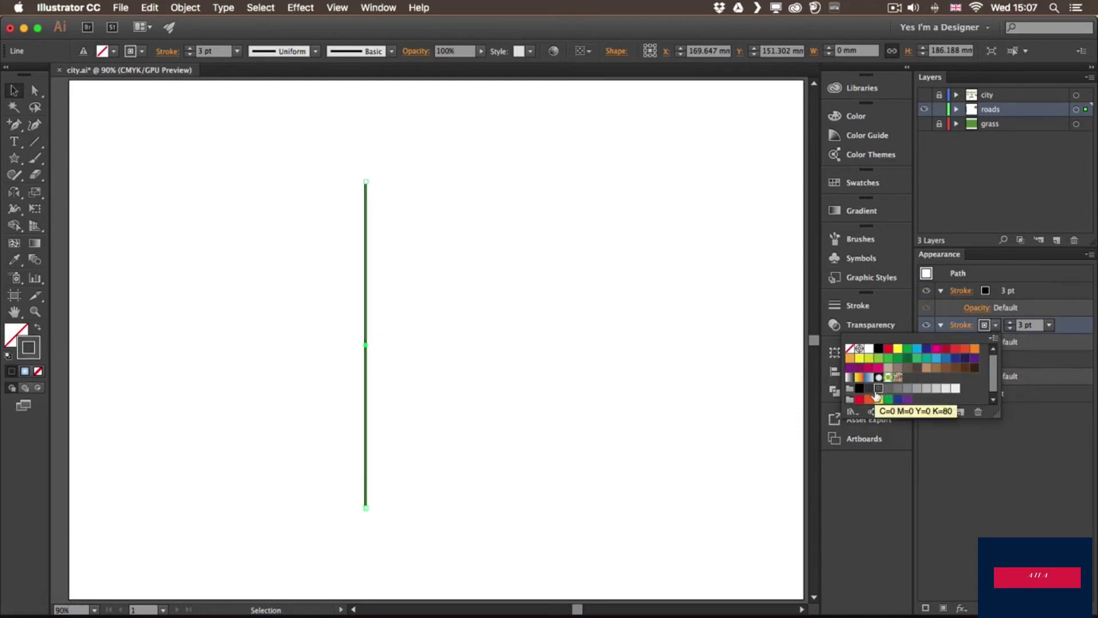
pyautogui.click(1009, 326)
pyautogui.click(1009, 321)
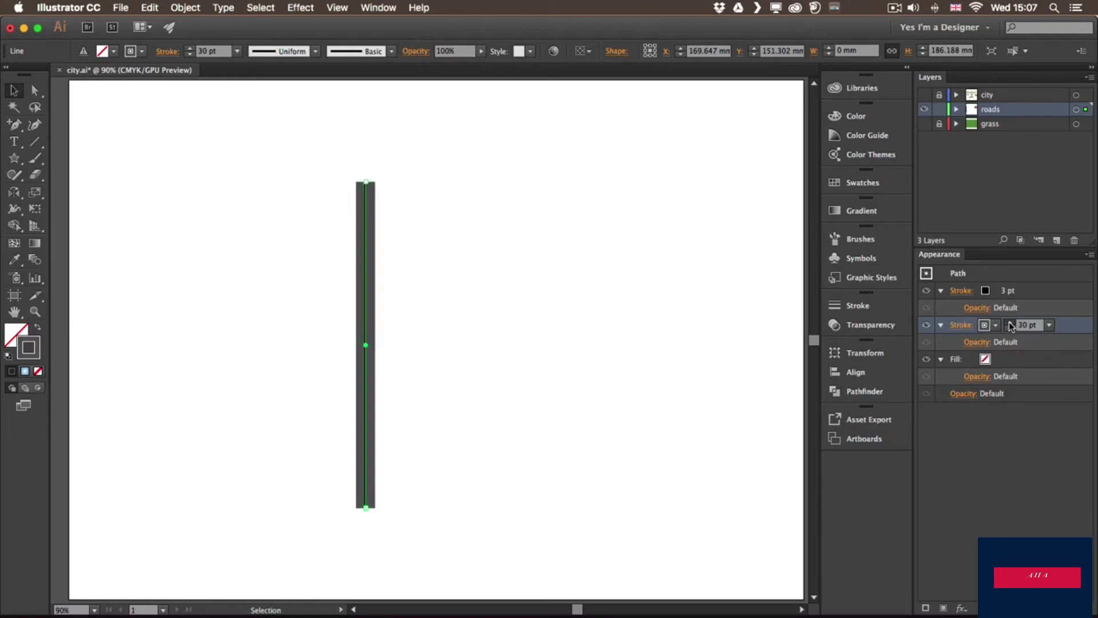
pyautogui.click(1008, 323)
# - Colour the line's thin upper stroke orange and set its weight to 5 pt
pyautogui.click(982, 291)
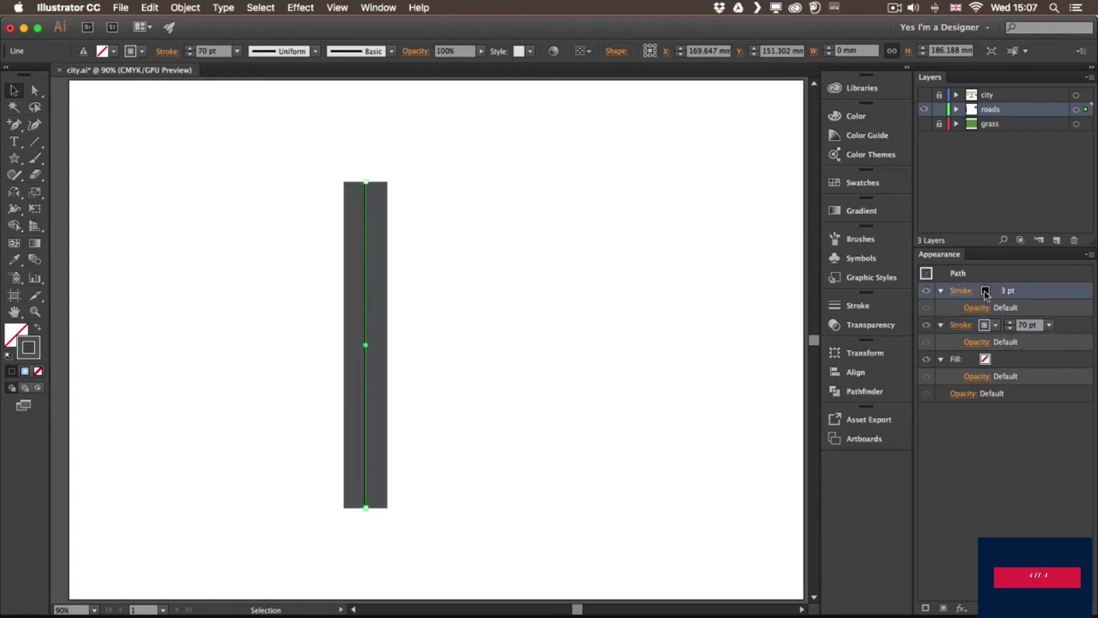
pyautogui.click(984, 290)
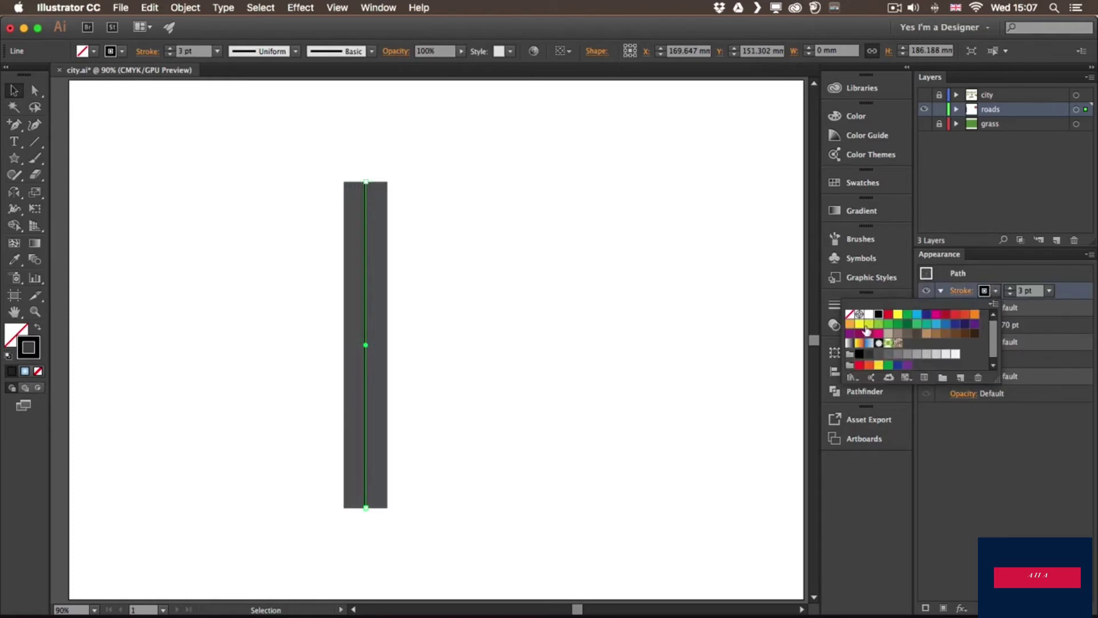
pyautogui.click(975, 314)
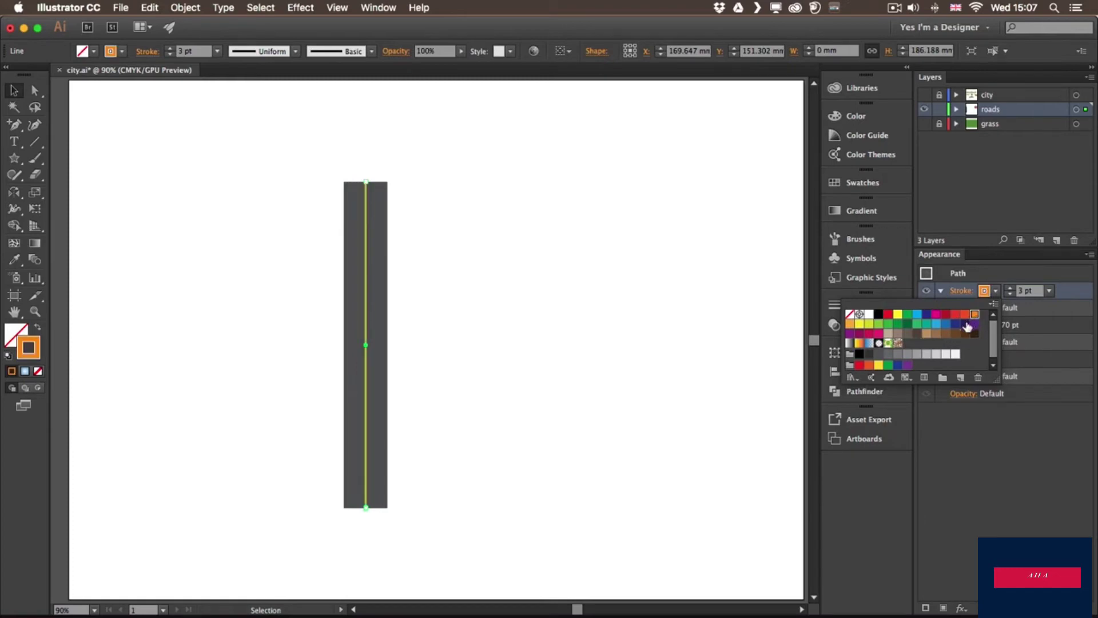
pyautogui.click(1010, 288)
pyautogui.click(1010, 289)
pyautogui.click(1009, 288)
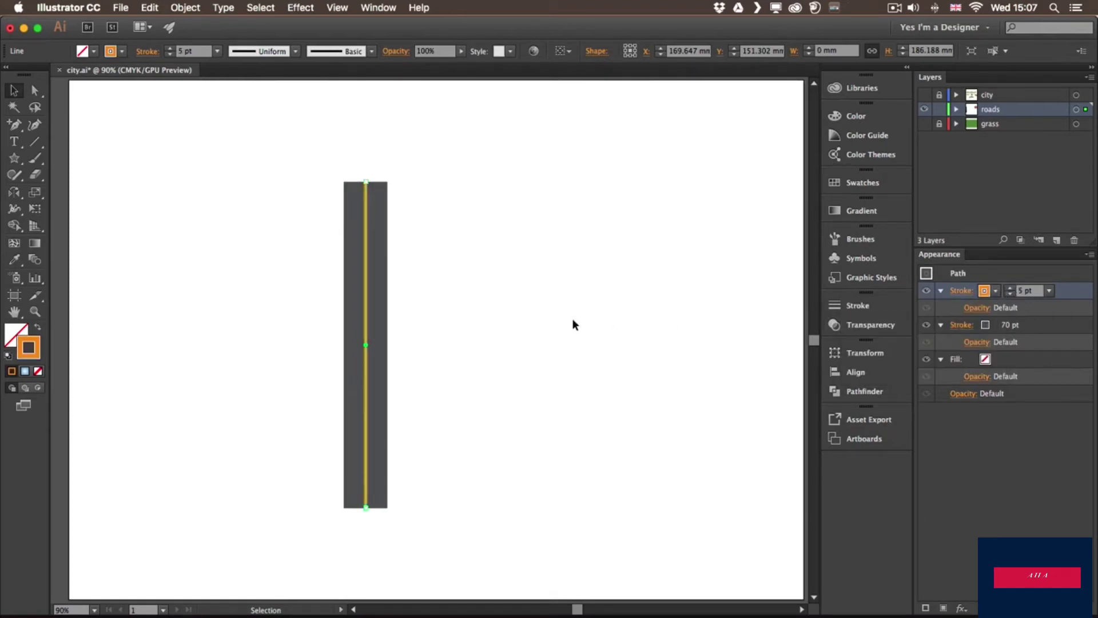
# - Move the road line toward the artboard's right edge and set its orange stroke to 8 pt
pyautogui.moveTo(371, 308); pyautogui.dragTo(729, 299)
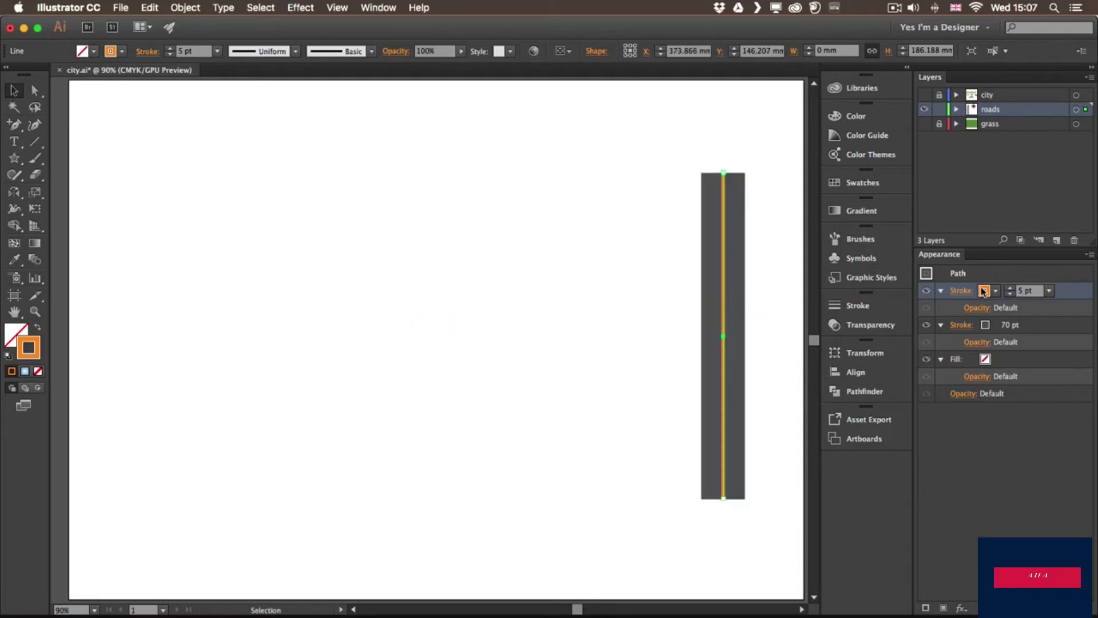
pyautogui.click(1010, 288)
pyautogui.click(1009, 288)
pyautogui.click(1009, 288)
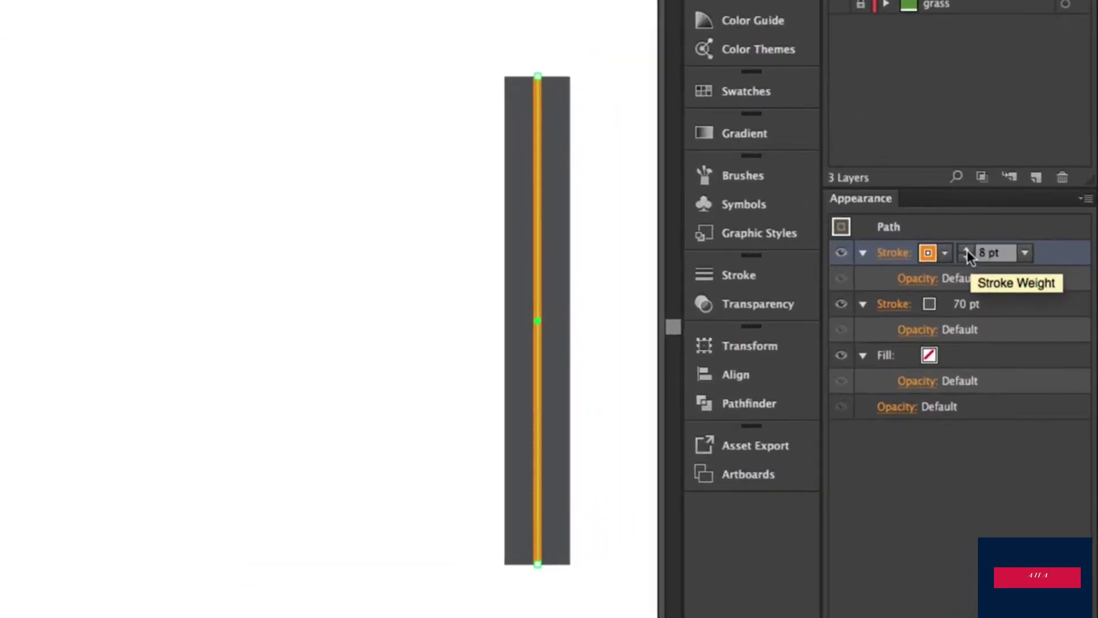
# - Make the orange centre stroke a dashed line and set its weight to 6 pt
pyautogui.click(888, 253)
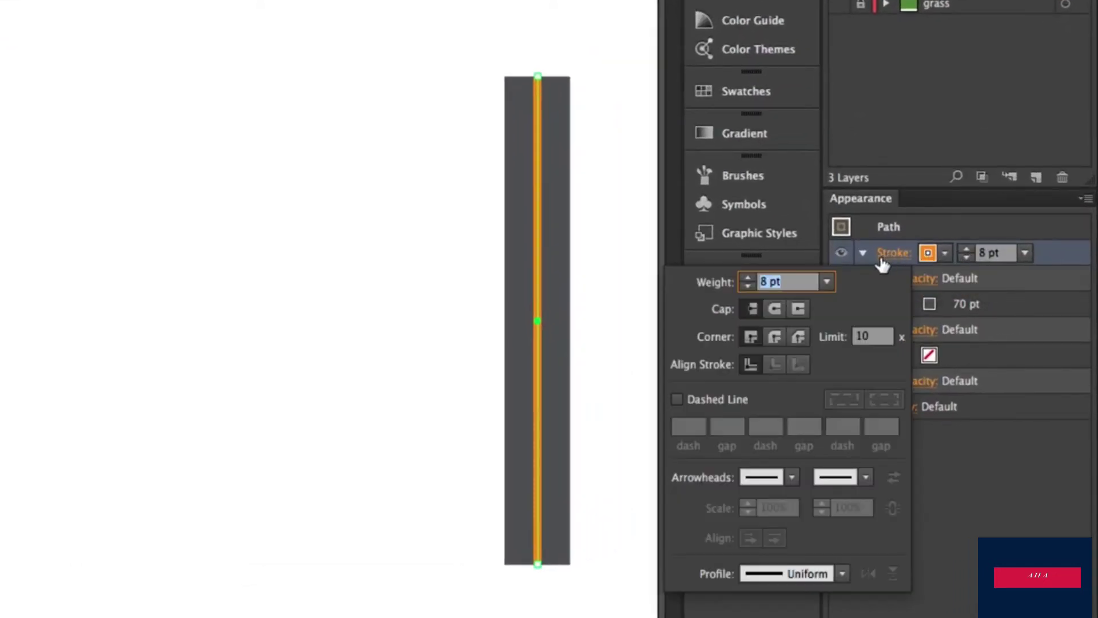
pyautogui.click(705, 402)
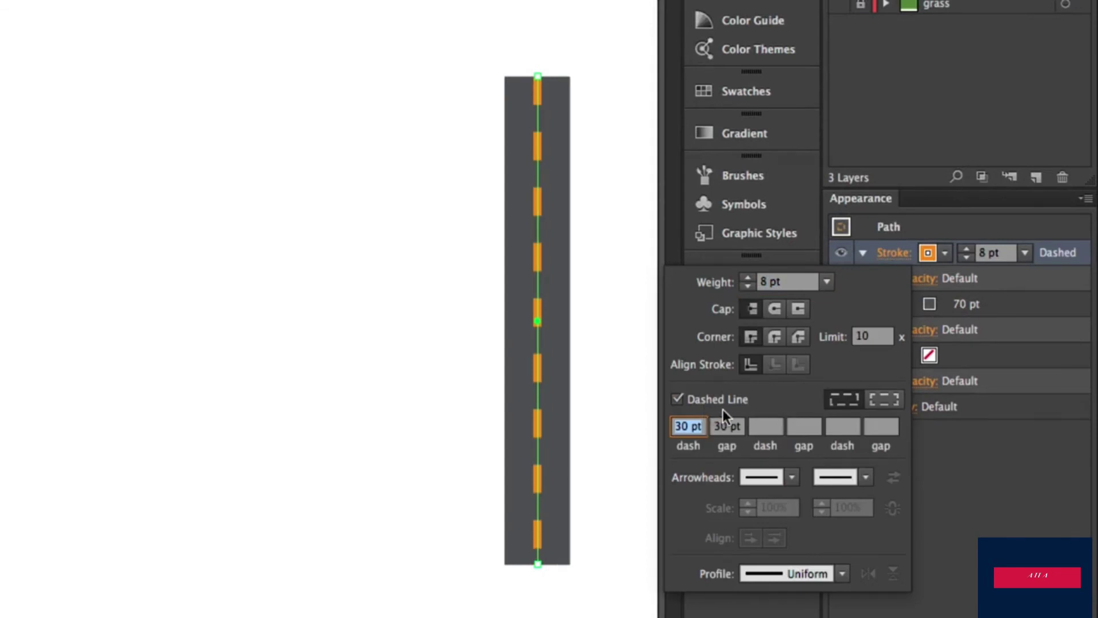
pyautogui.click(748, 286)
pyautogui.click(748, 286)
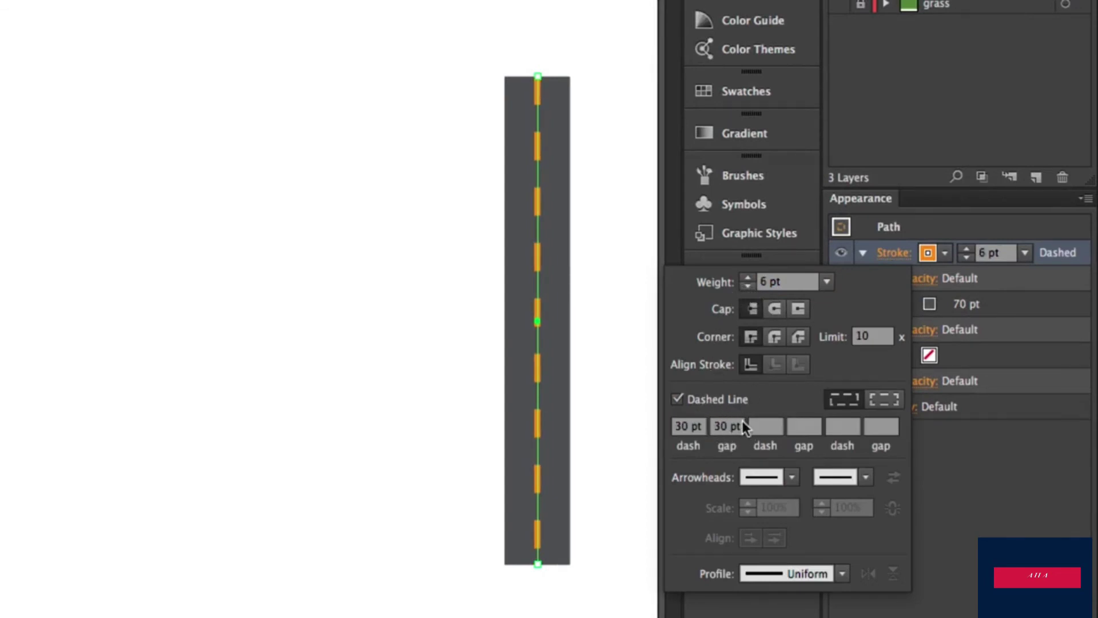
# - Set the gap between the orange stroke's dashes to 10 pt
pyautogui.press('BackSpace')
pyautogui.write('1')
pyautogui.press('Return')
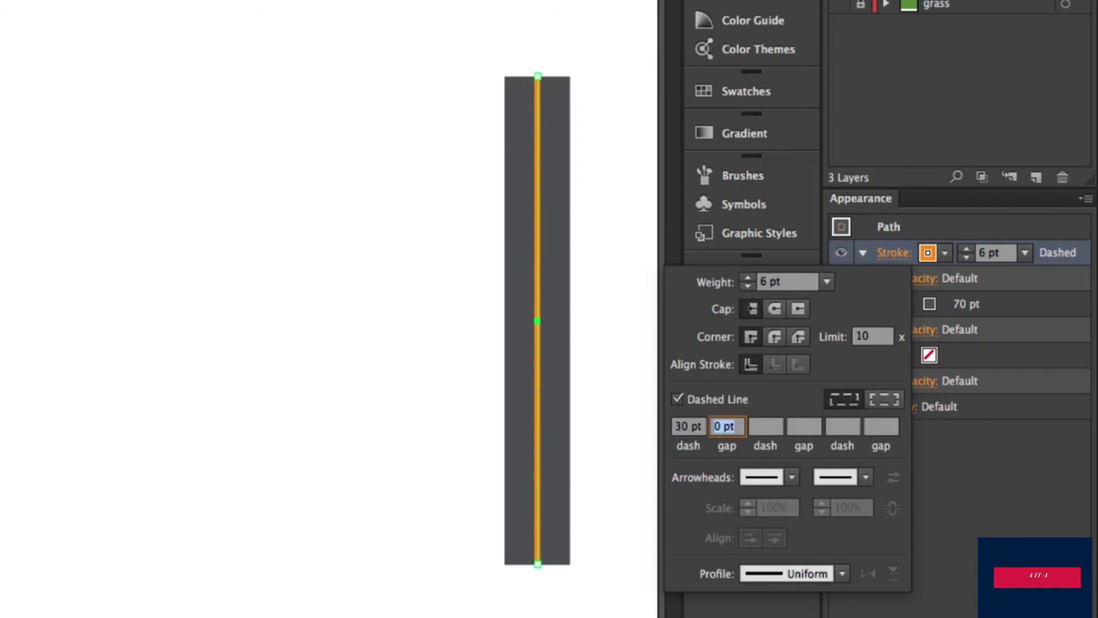
pyautogui.press('Up')
pyautogui.press('Up')
pyautogui.press('Up')
pyautogui.press('Up')
pyautogui.press('Up')
pyautogui.press('Up')
pyautogui.press('Up')
pyautogui.press('Up')
pyautogui.press('Up')
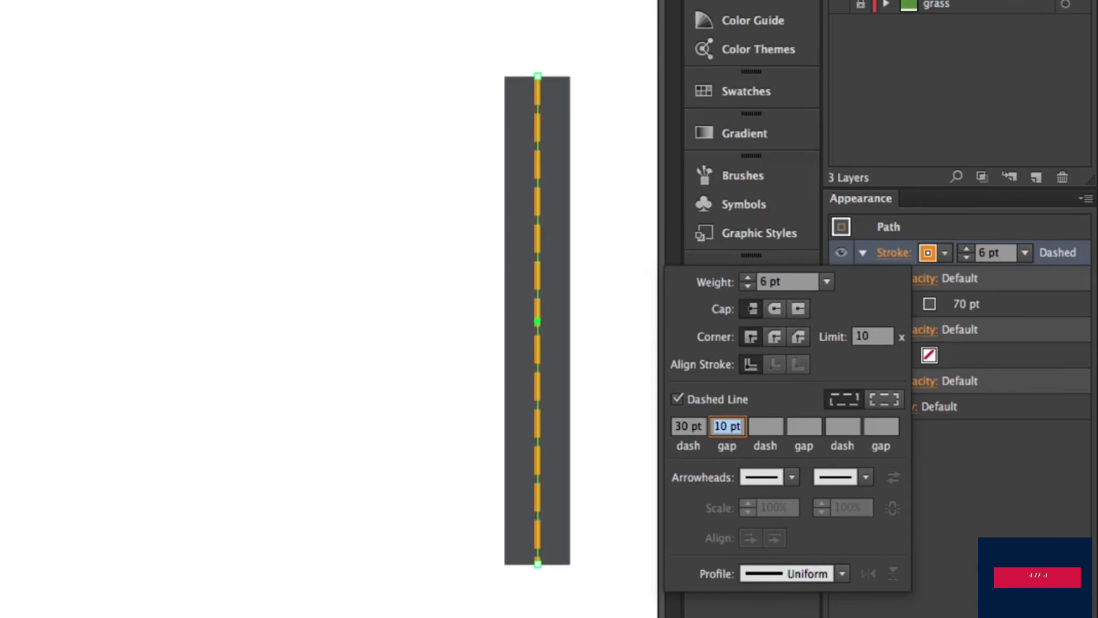
# - Shorten the orange stroke's dashes to 21 pt
pyautogui.click(687, 427)
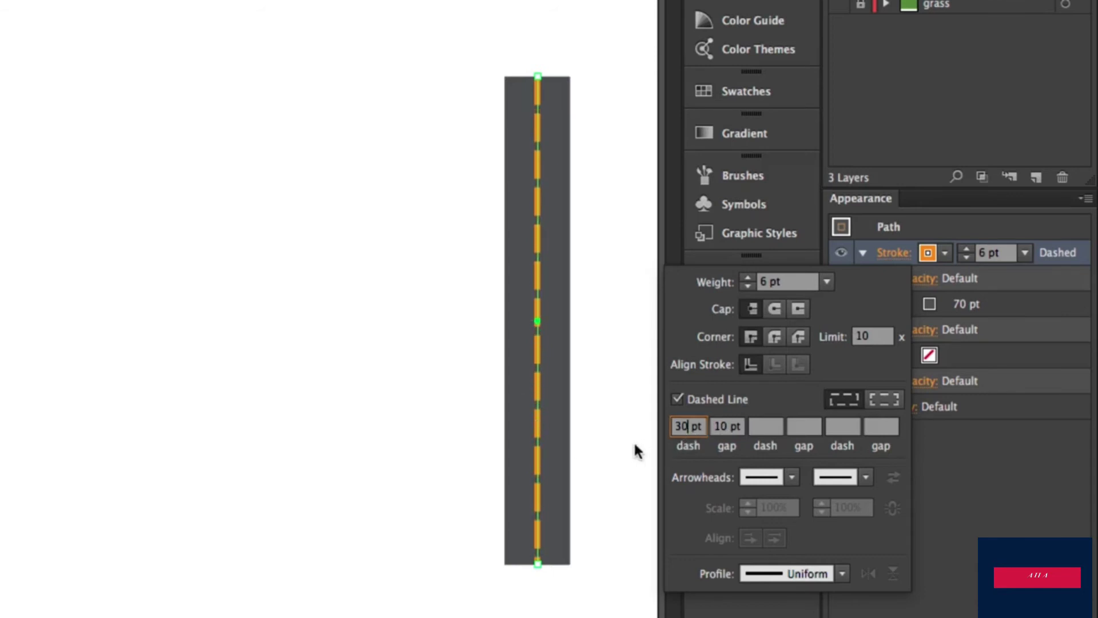
pyautogui.press('Down')
pyautogui.press('Down')
pyautogui.press('Down')
pyautogui.press('Down')
pyautogui.press('Down')
pyautogui.press('Down')
pyautogui.press('Down')
pyautogui.press('Down')
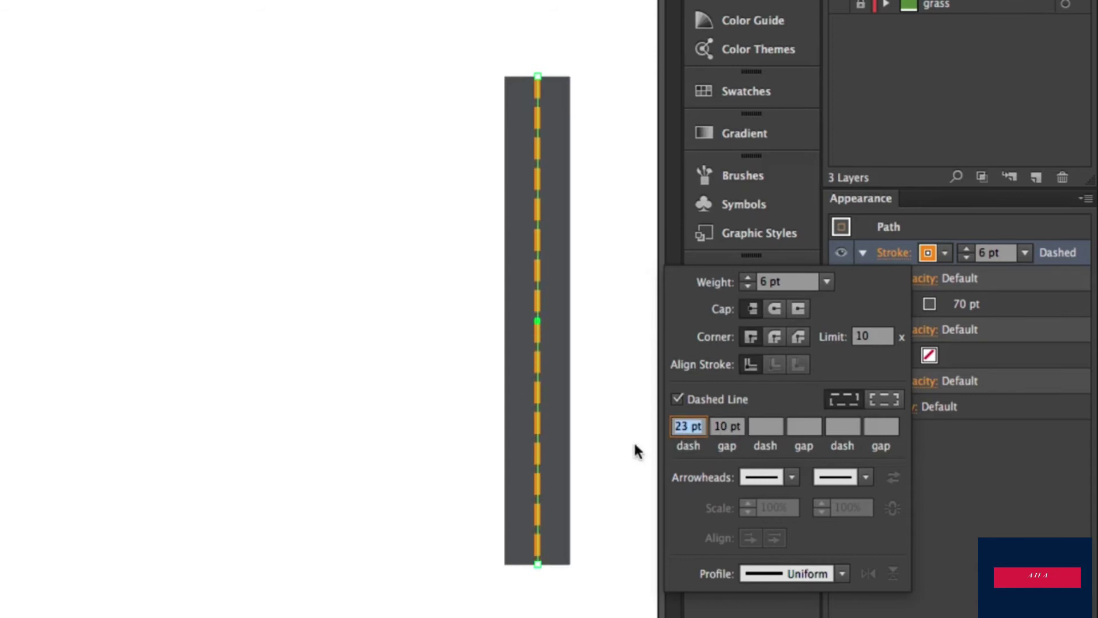
pyautogui.press('Down')
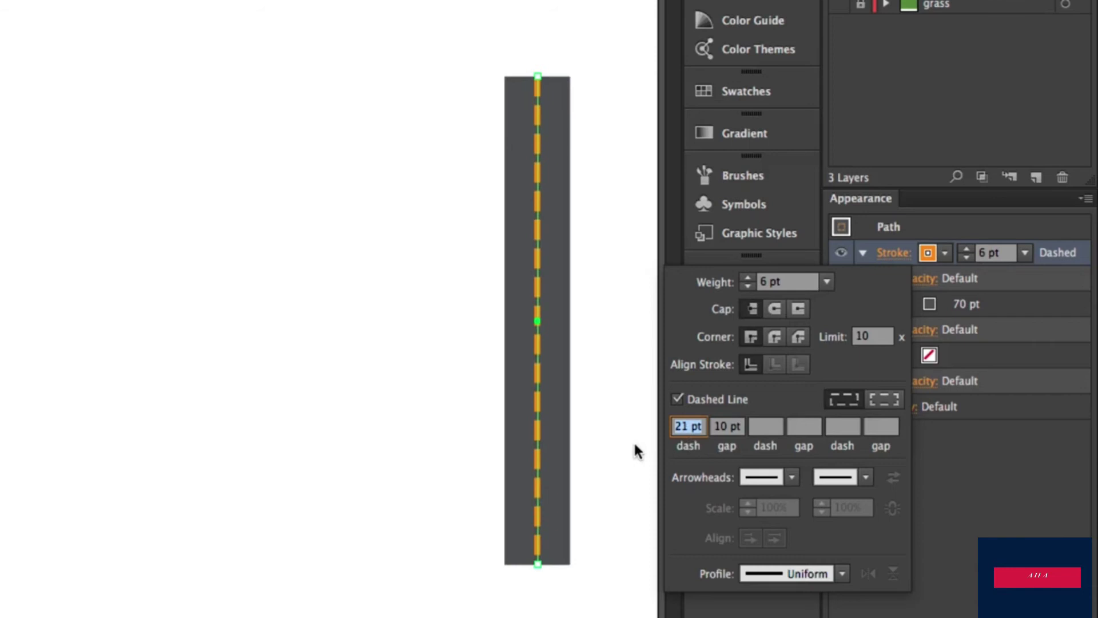
# - Widen the orange stroke's dash gap by a few points and accept the stroke options
pyautogui.click(735, 426)
pyautogui.press('Up')
pyautogui.press('Up')
pyautogui.press('Up')
pyautogui.press('Up')
pyautogui.press('Up')
pyautogui.press('Up')
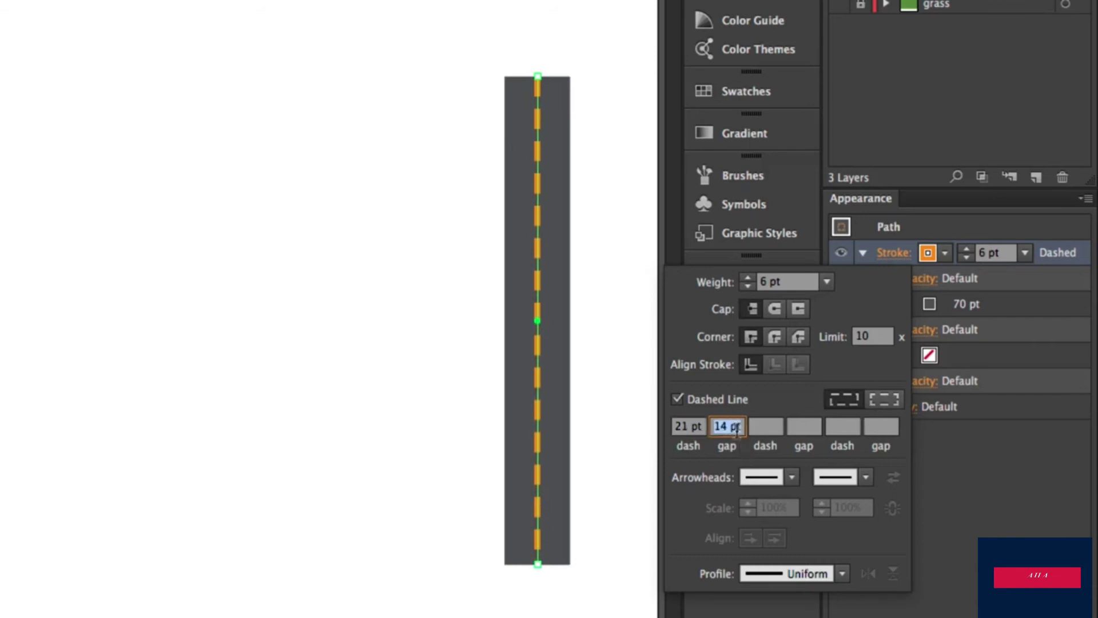
pyautogui.press('Return')
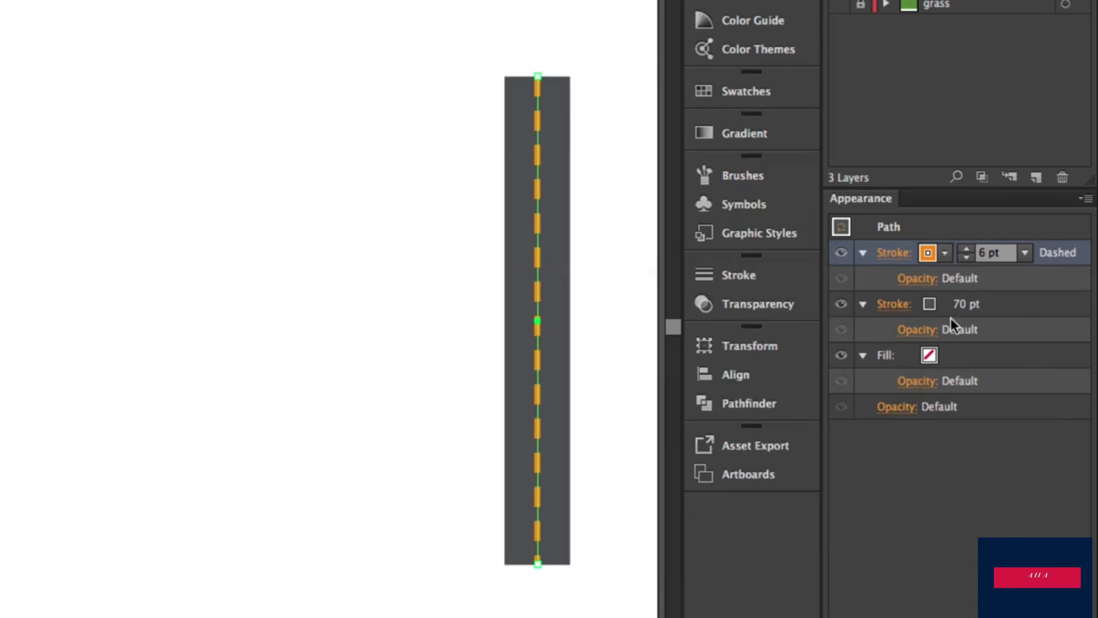
# - Duplicate the road's 70 pt dark grey stroke and set the lower copy's weight to 80 pt
pyautogui.click(1007, 312)
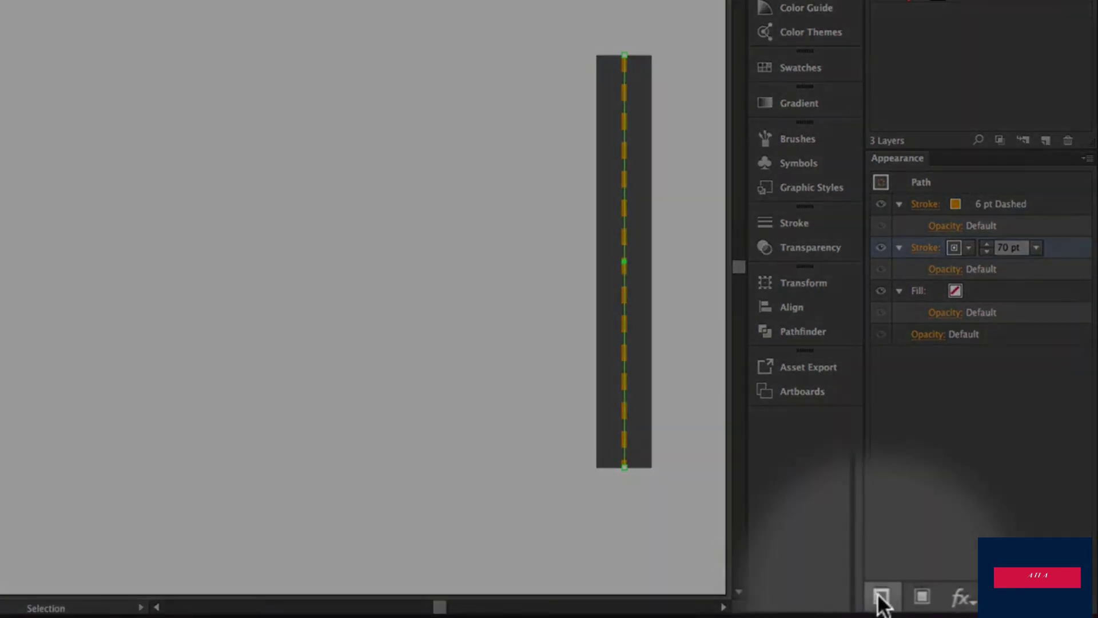
pyautogui.click(880, 595)
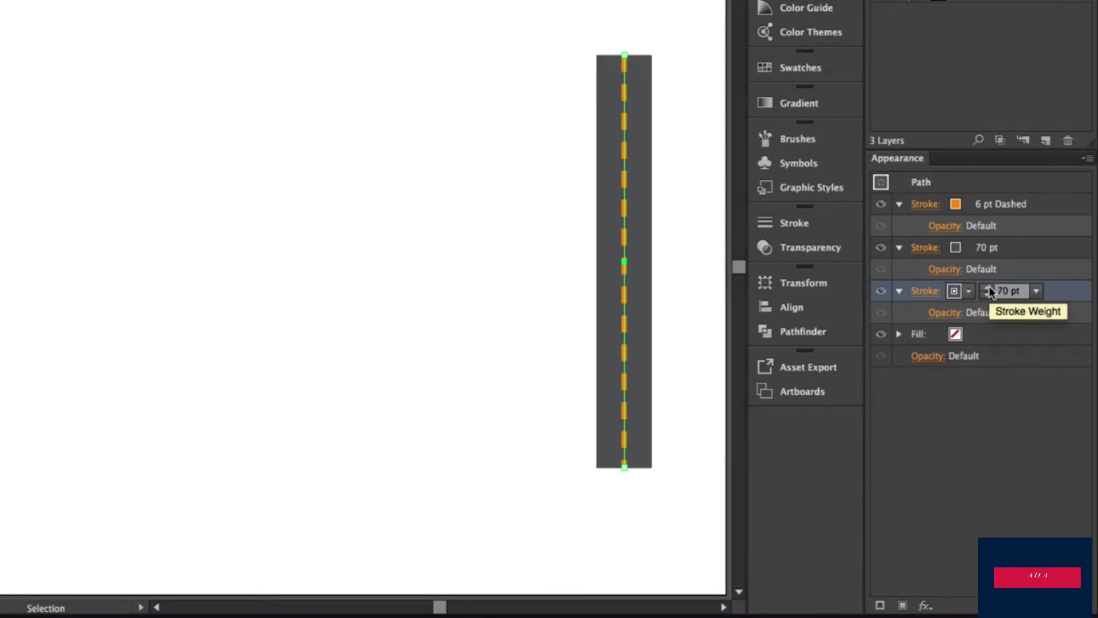
pyautogui.keyDown('shift'); pyautogui.click(987, 287); pyautogui.keyUp('shift')
# - Try yellow and red on the 80 pt stroke at the bottom of the stack, and settle on light grey
pyautogui.click(959, 290)
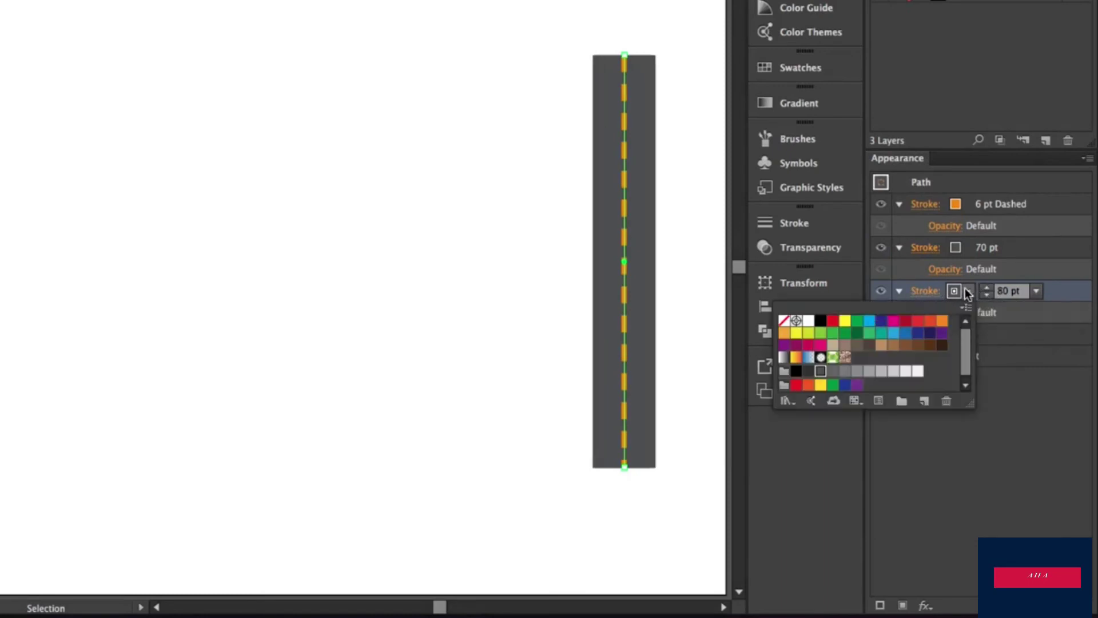
pyautogui.click(844, 324)
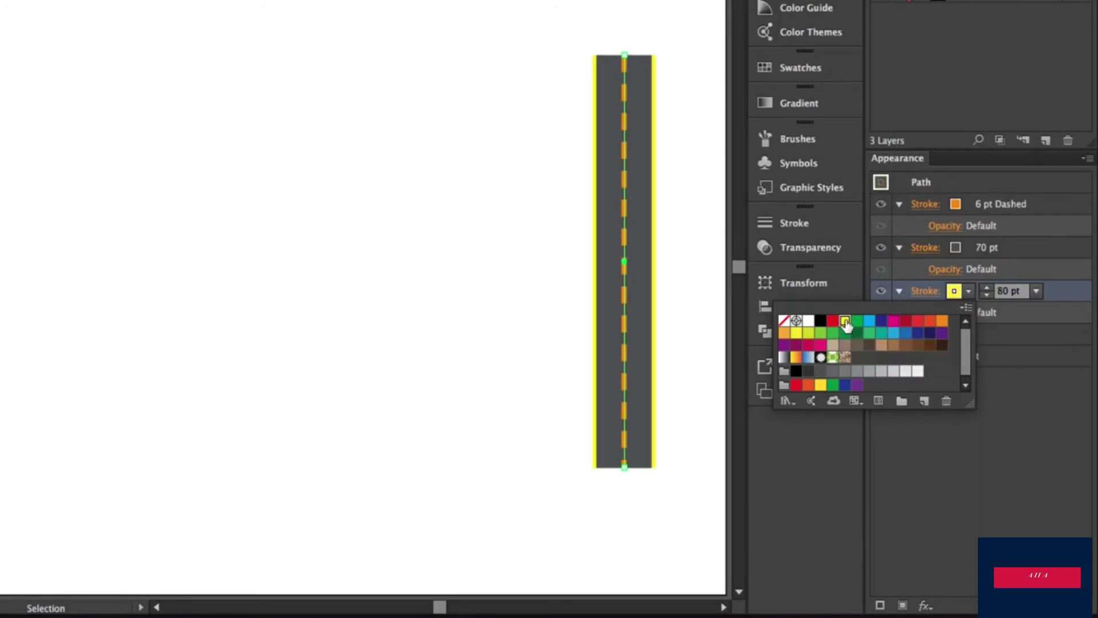
pyautogui.click(832, 322)
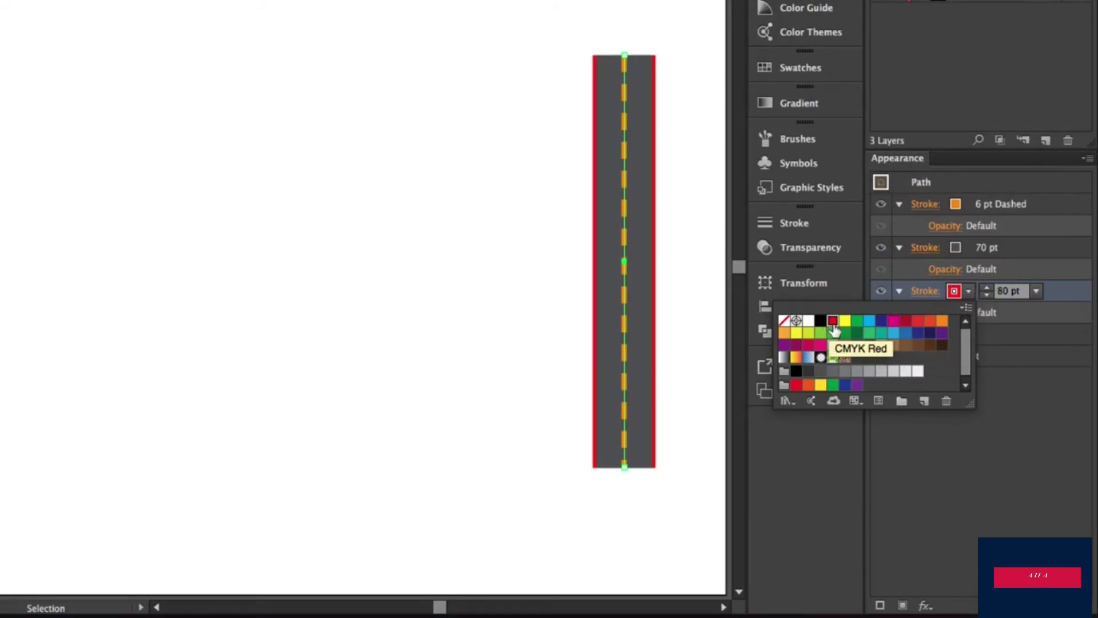
pyautogui.click(905, 370)
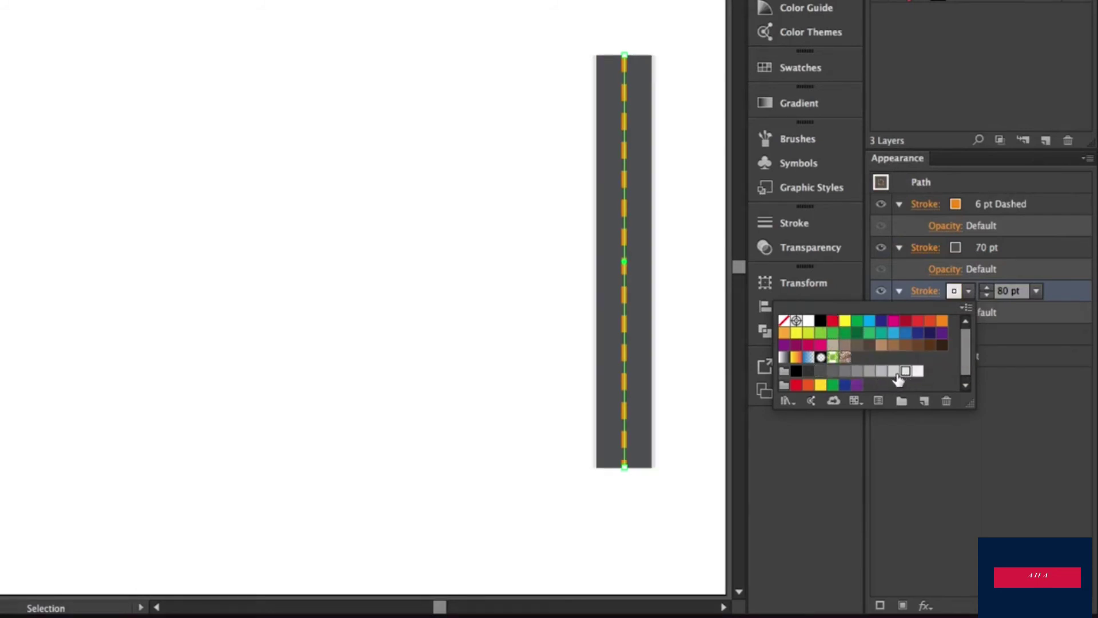
pyautogui.click(893, 371)
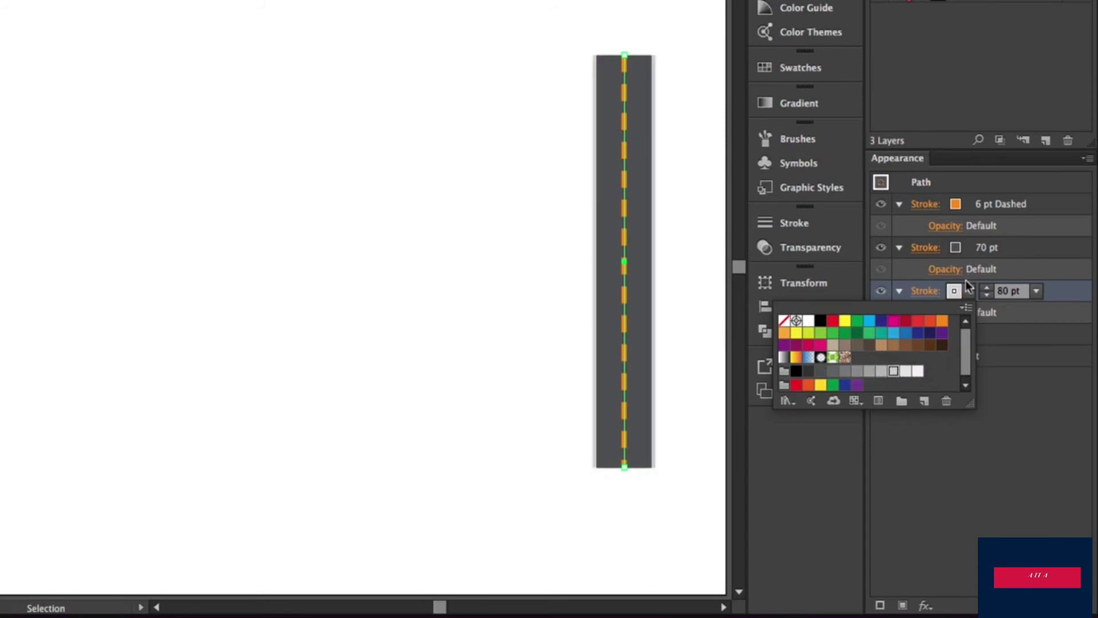
# - Widen the light grey edge stroke to 85 pt and move the road away from the artboard's edge
pyautogui.click(984, 288)
pyautogui.click(984, 288)
pyautogui.click(984, 288)
pyautogui.click(983, 288)
pyautogui.click(984, 288)
pyautogui.click(687, 322)
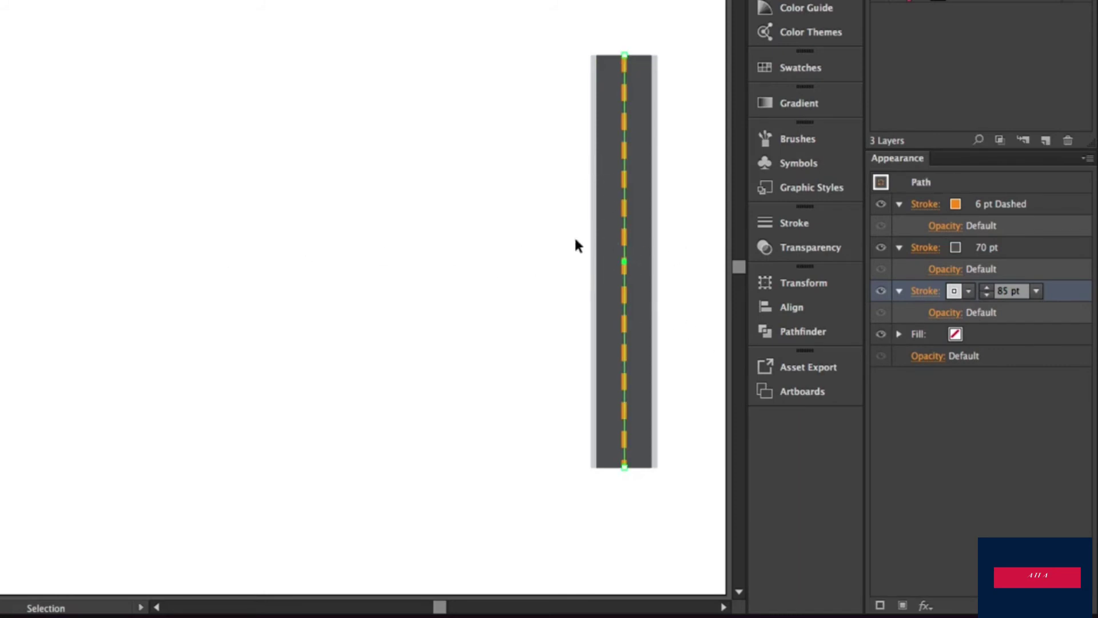
pyautogui.moveTo(633, 244); pyautogui.dragTo(427, 279)
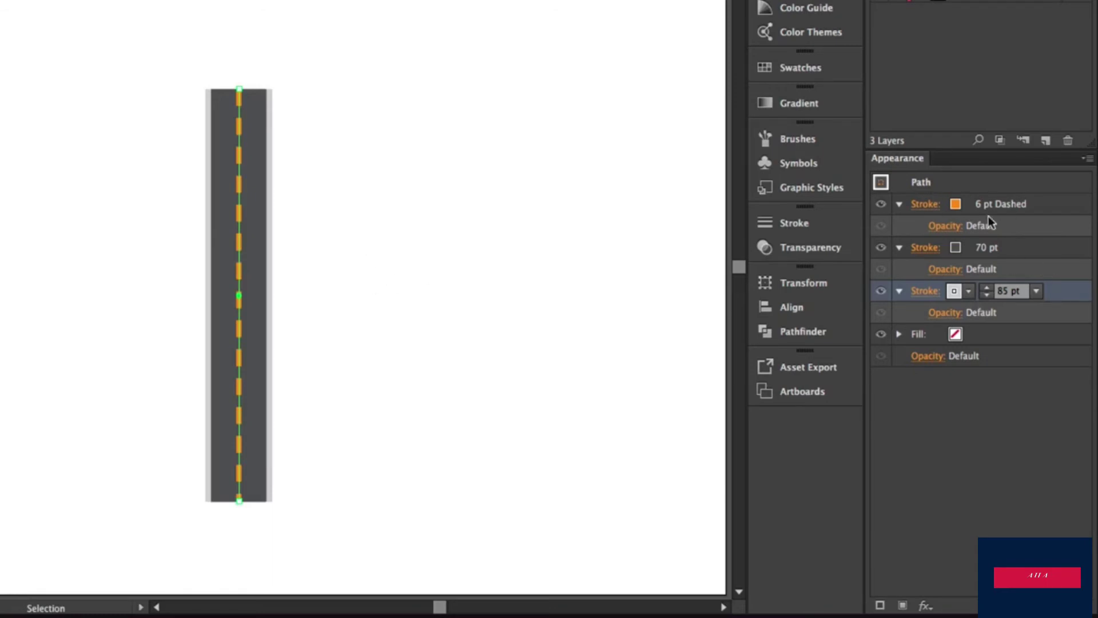
# - Hide and show the orange, dark grey and light grey strokes one at a time to check each one's contribution
pyautogui.click(880, 203)
pyautogui.click(880, 204)
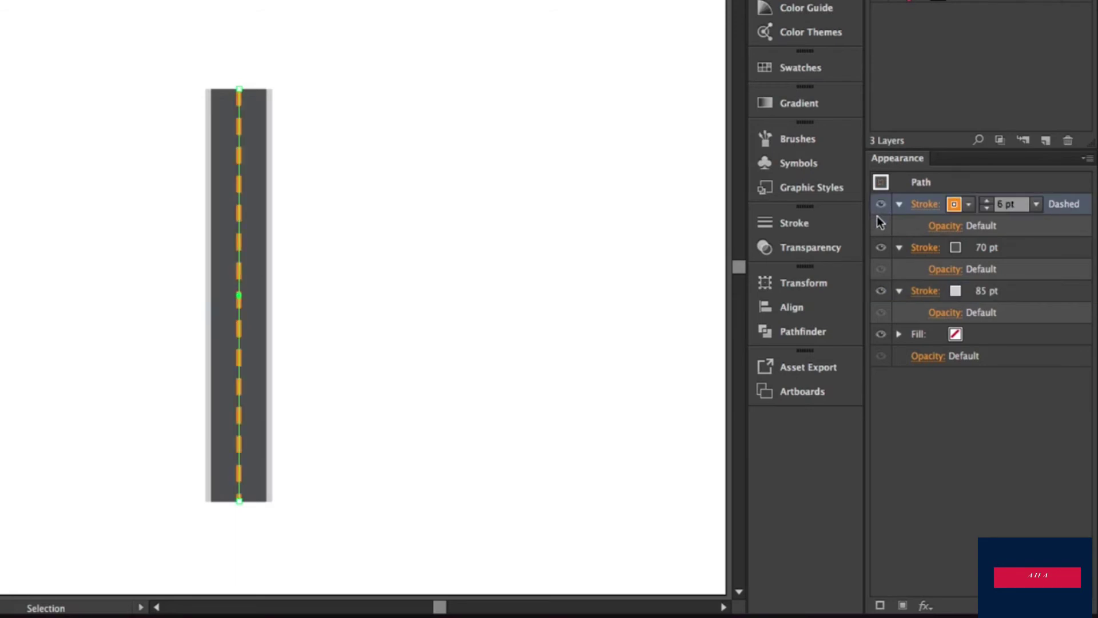
pyautogui.click(880, 249)
pyautogui.click(880, 249)
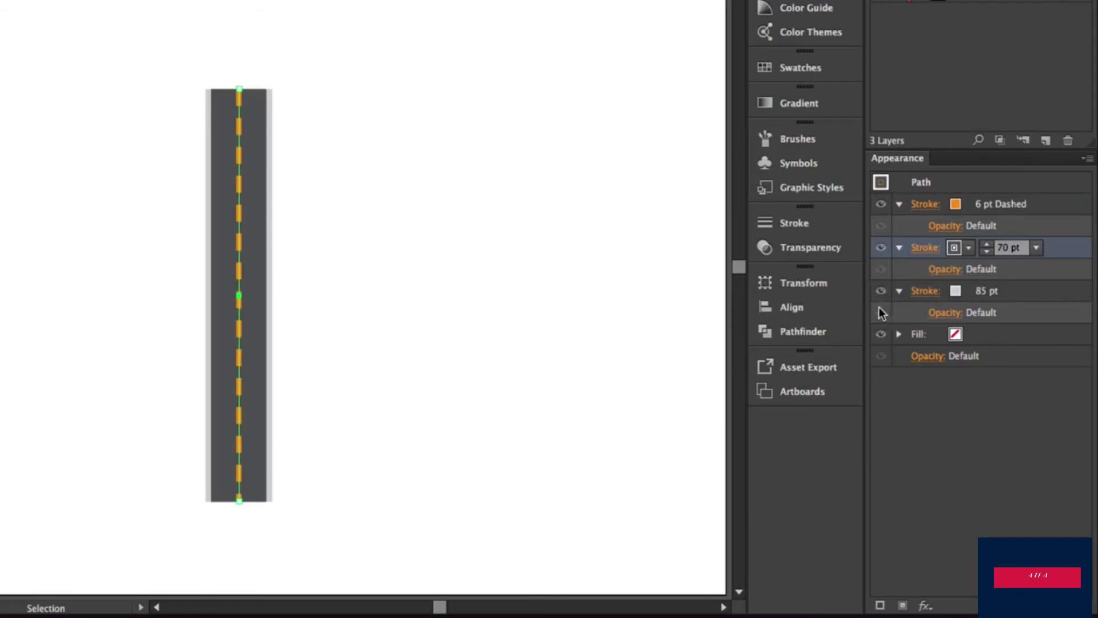
pyautogui.click(880, 292)
pyautogui.click(880, 291)
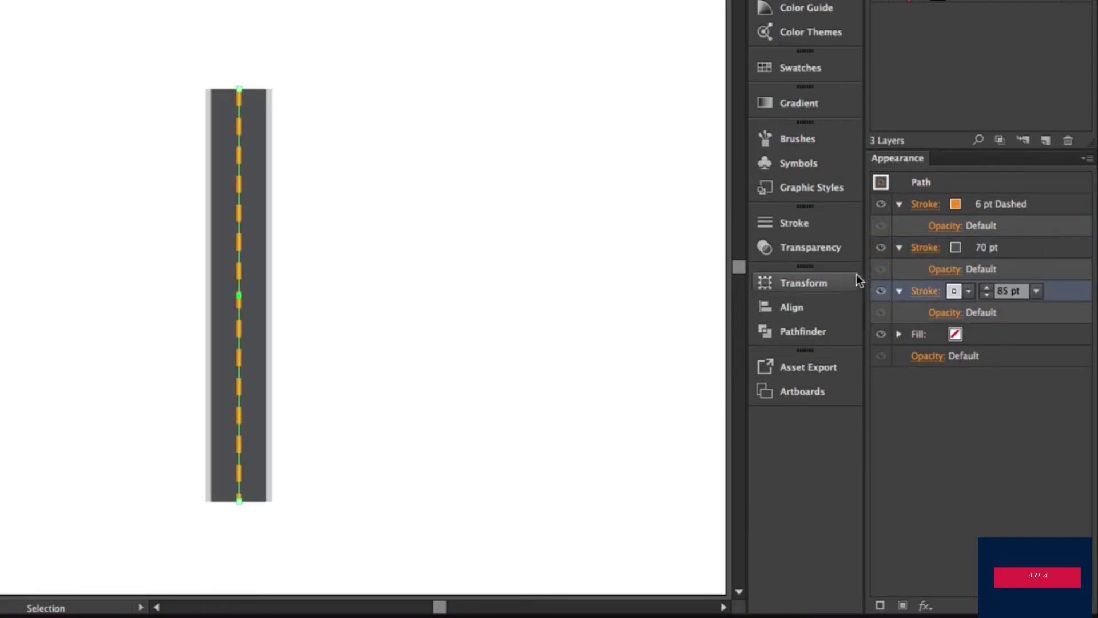
# - Move the road off the artboard to the spot below the red star and select it again
pyautogui.moveTo(505, 247); pyautogui.dragTo(539, 343)
pyautogui.moveTo(595, 91); pyautogui.dragTo(599, 29)
pyautogui.hscroll(3, 561, 228)
pyautogui.moveTo(490, 253); pyautogui.dragTo(490, 234)
pyautogui.click(579, 238)
pyautogui.click(498, 228)
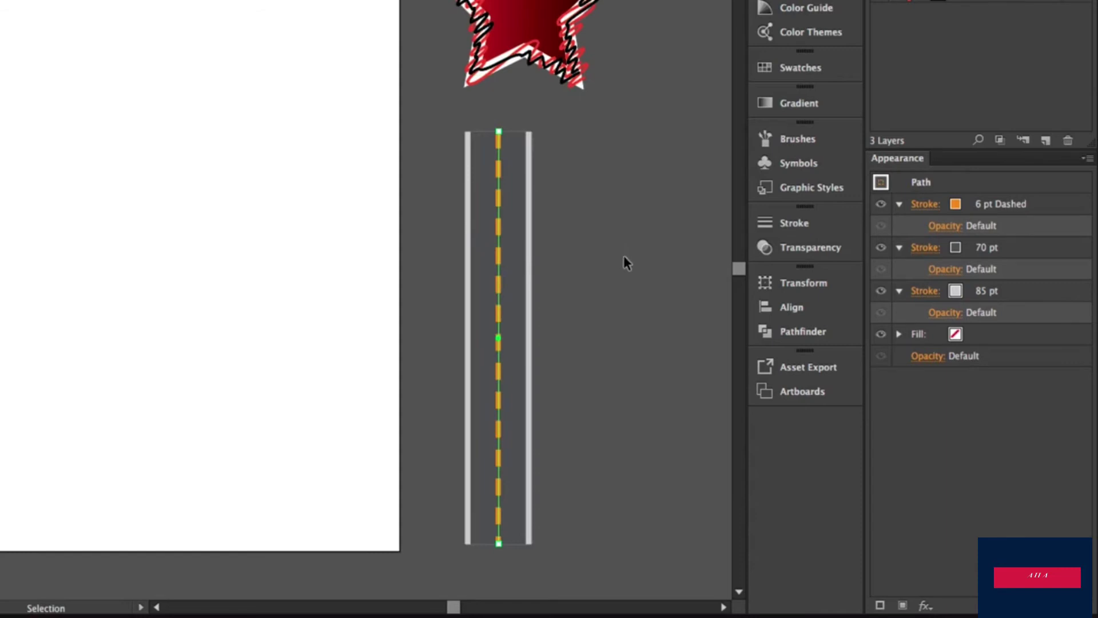
# - Set the light grey edge stroke's weight to 98 pt to widen the road's sidewalks
pyautogui.click(1001, 291)
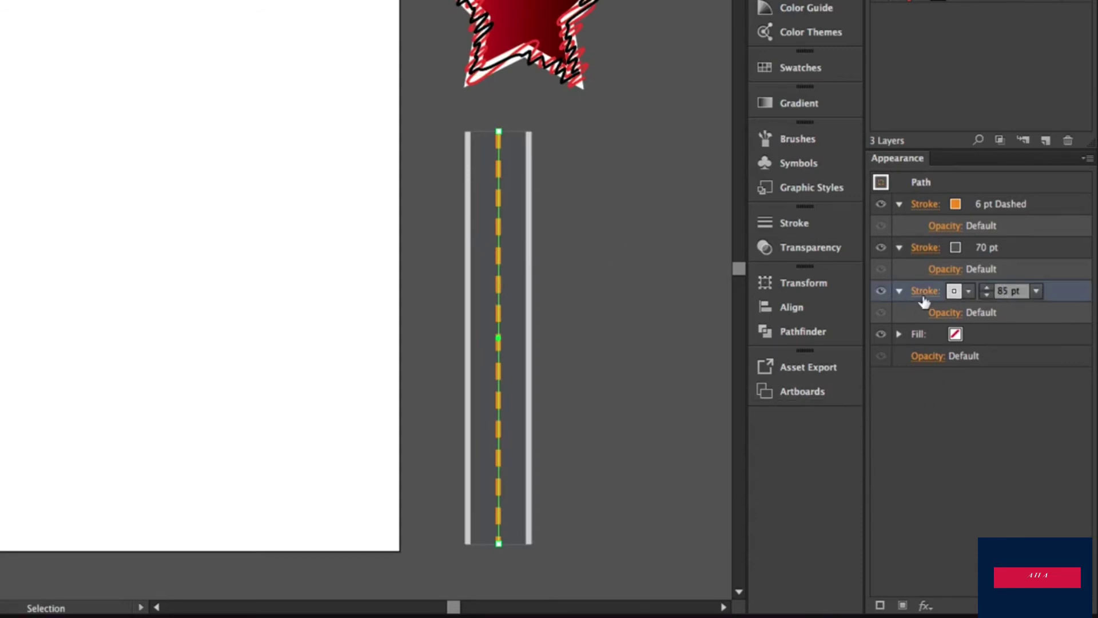
pyautogui.click(987, 287)
pyautogui.click(987, 287)
pyautogui.click(988, 286)
pyautogui.click(991, 286)
pyautogui.click(990, 285)
pyautogui.click(991, 284)
pyautogui.click(992, 284)
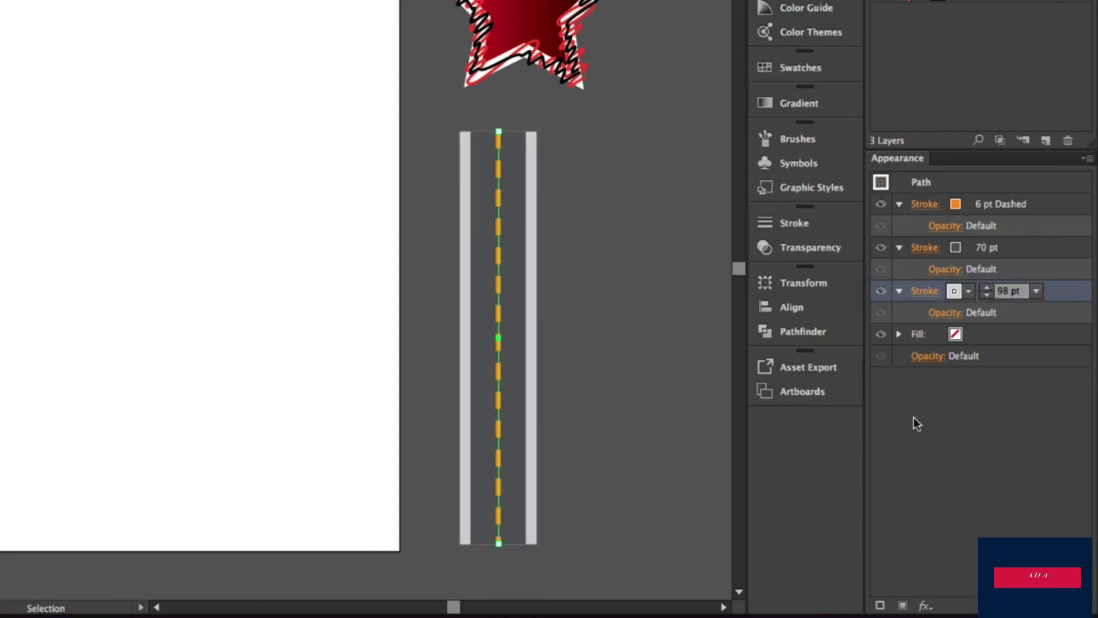
# - Duplicate the 98 pt light grey stroke and colour the upper copy dark grey
pyautogui.click(880, 605)
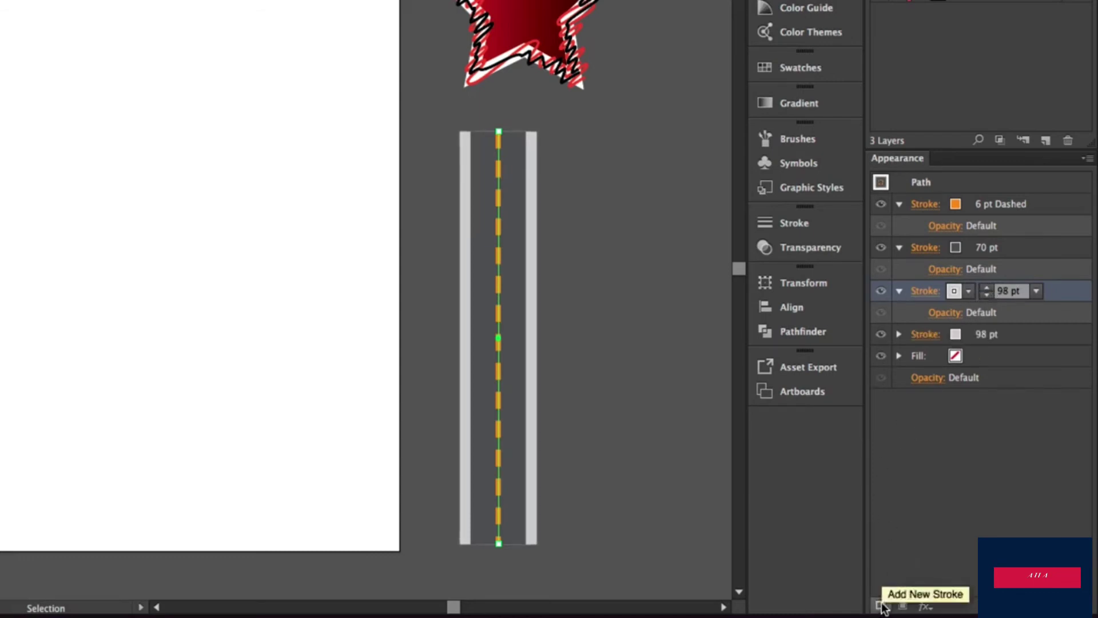
pyautogui.click(968, 291)
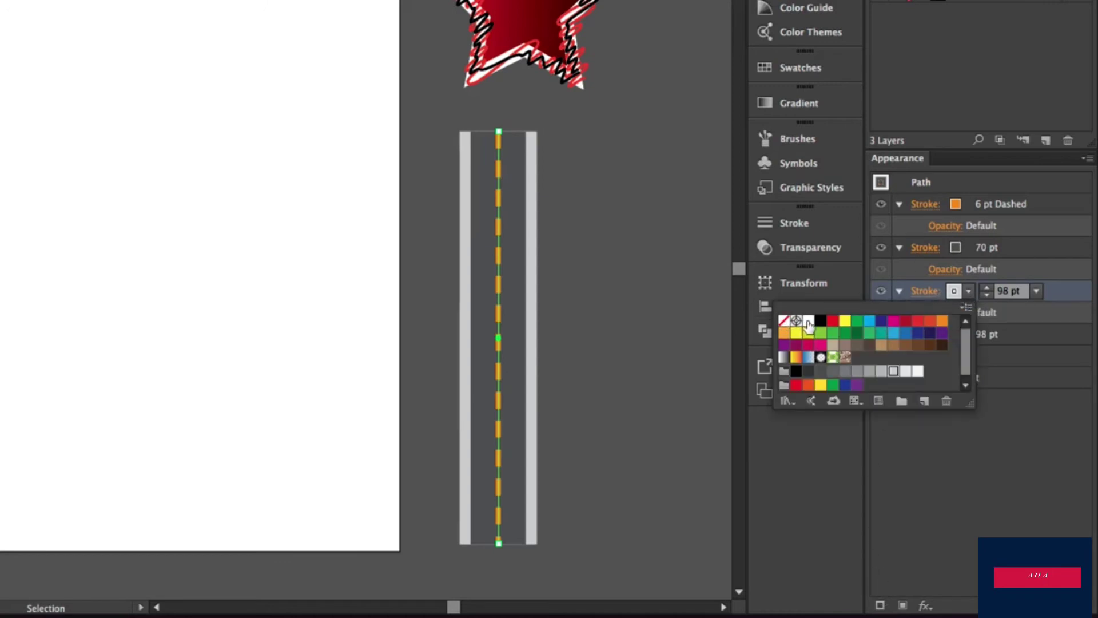
pyautogui.click(830, 372)
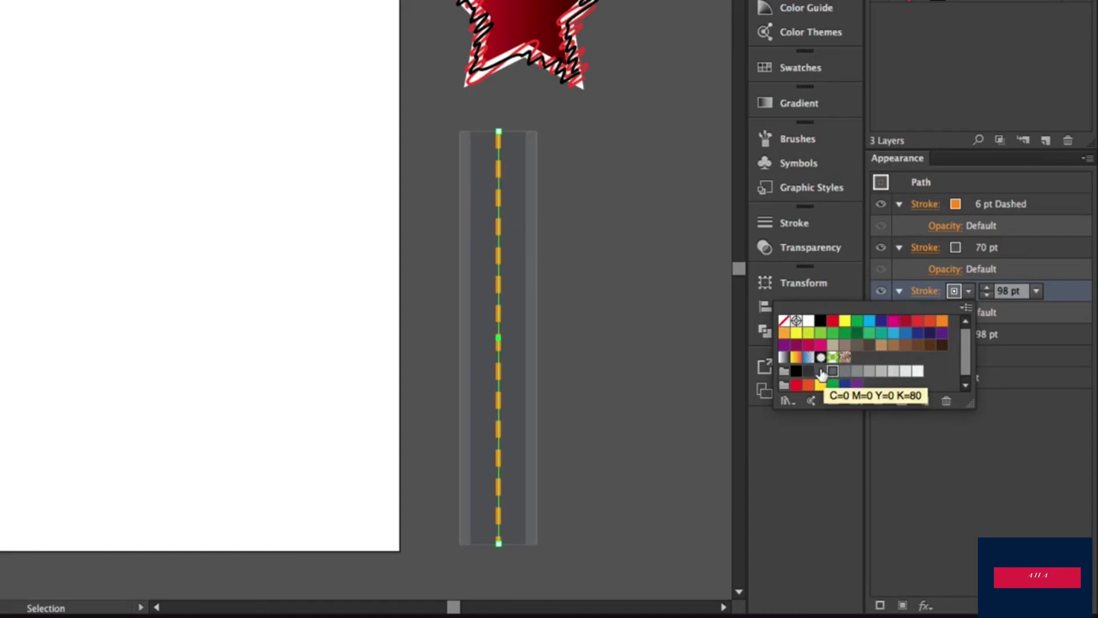
pyautogui.click(1002, 399)
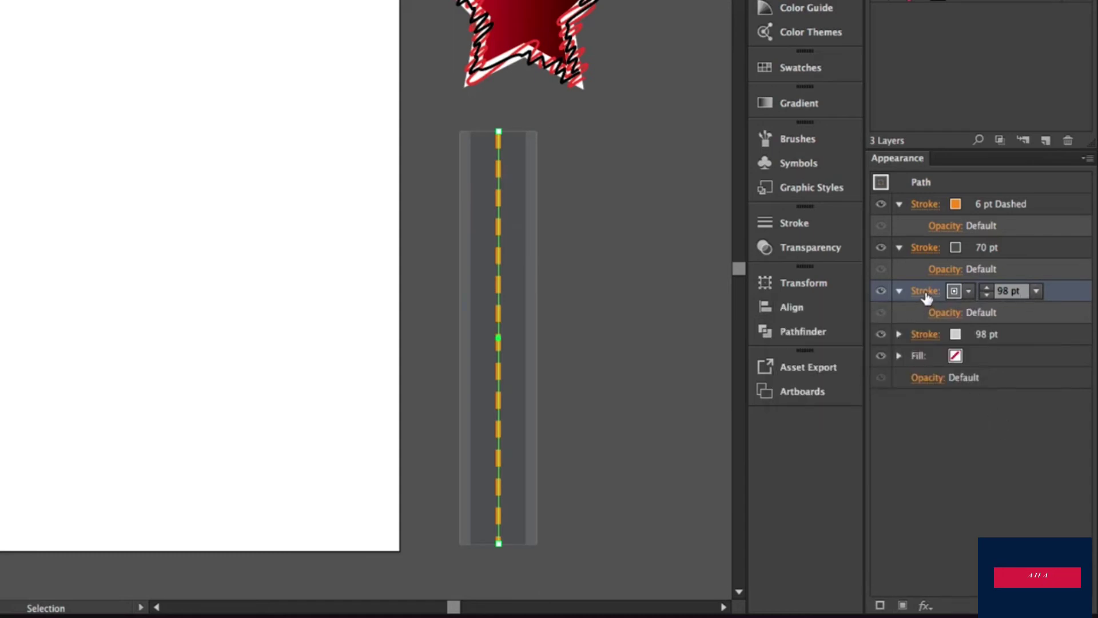
# - Make the 98 pt dark grey stroke a dashed line, clear its gap value and set the dash to 15 pt
pyautogui.click(927, 293)
pyautogui.click(776, 411)
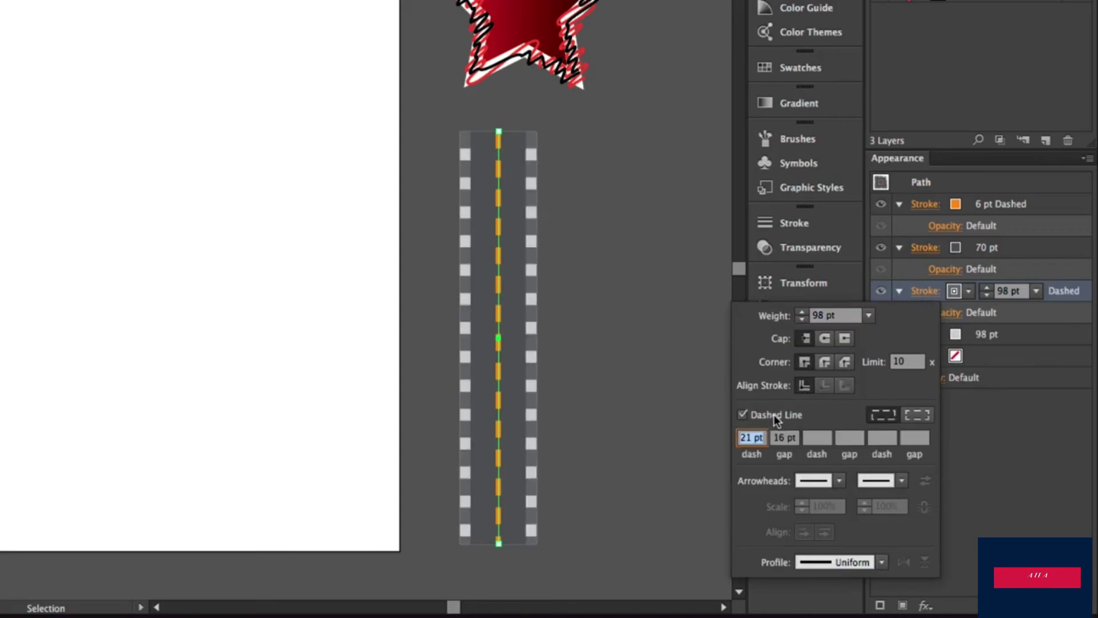
pyautogui.click(788, 436)
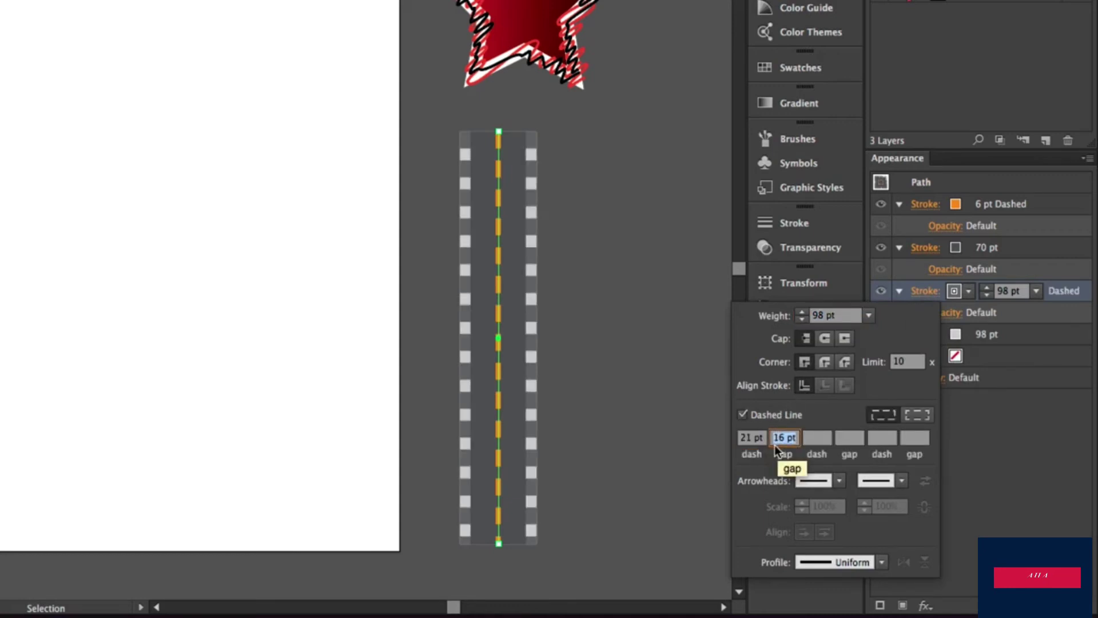
pyautogui.press('BackSpace')
pyautogui.click(753, 437)
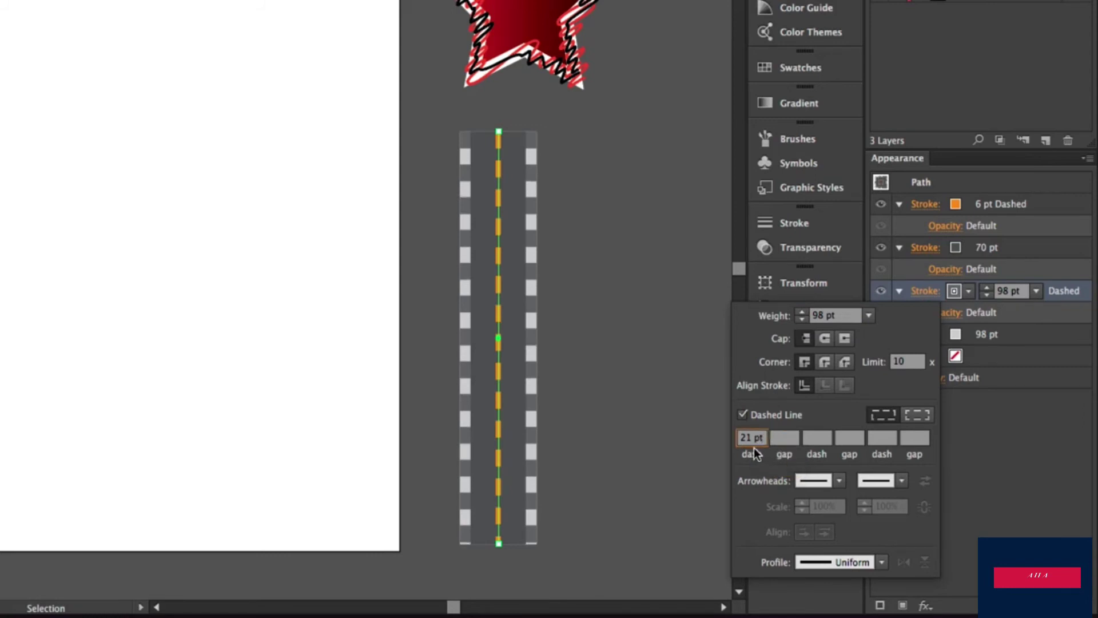
pyautogui.write('10')
pyautogui.press('Return')
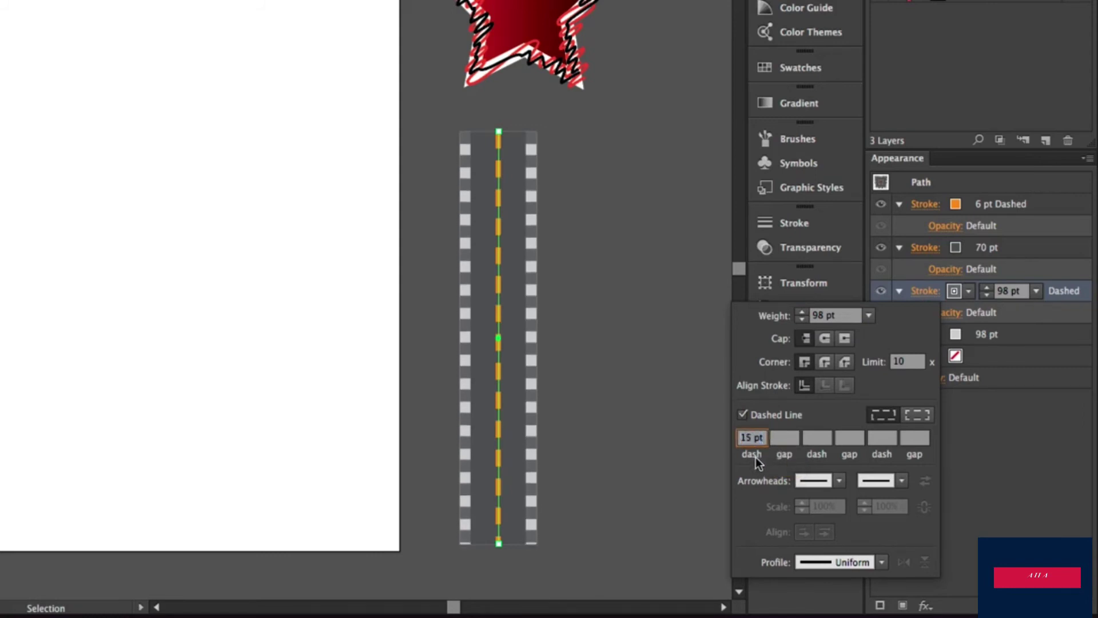
# - Set the 98 pt dark grey stroke's dash to 1 pt and its gap to 10 pt
pyautogui.write('1')
pyautogui.press('Return')
pyautogui.click(787, 440)
pyautogui.write('10')
pyautogui.press('Return')
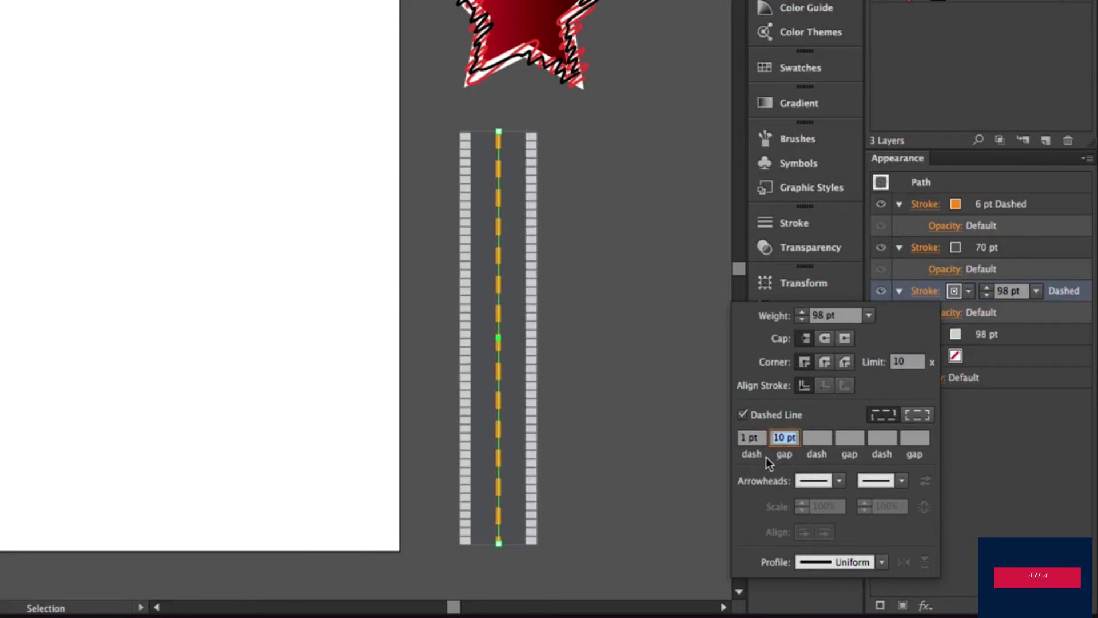
# - Widen the gap between the sidewalk's dark grey dashes to 30 pt and close the stroke options
pyautogui.write('20')
pyautogui.press('Return')
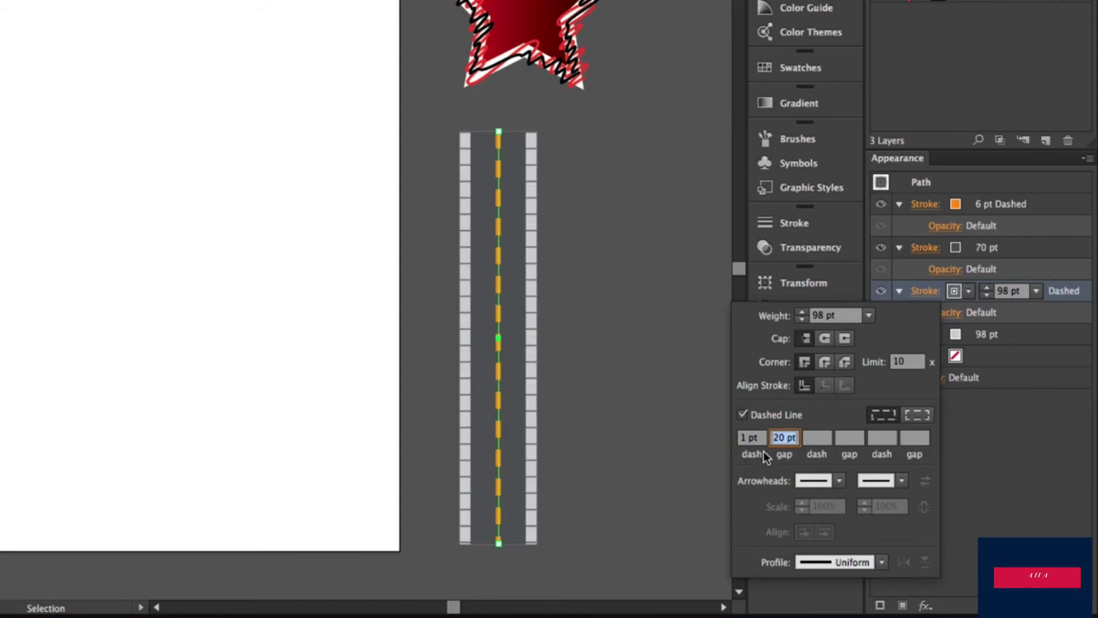
pyautogui.write('30')
pyautogui.press('Return')
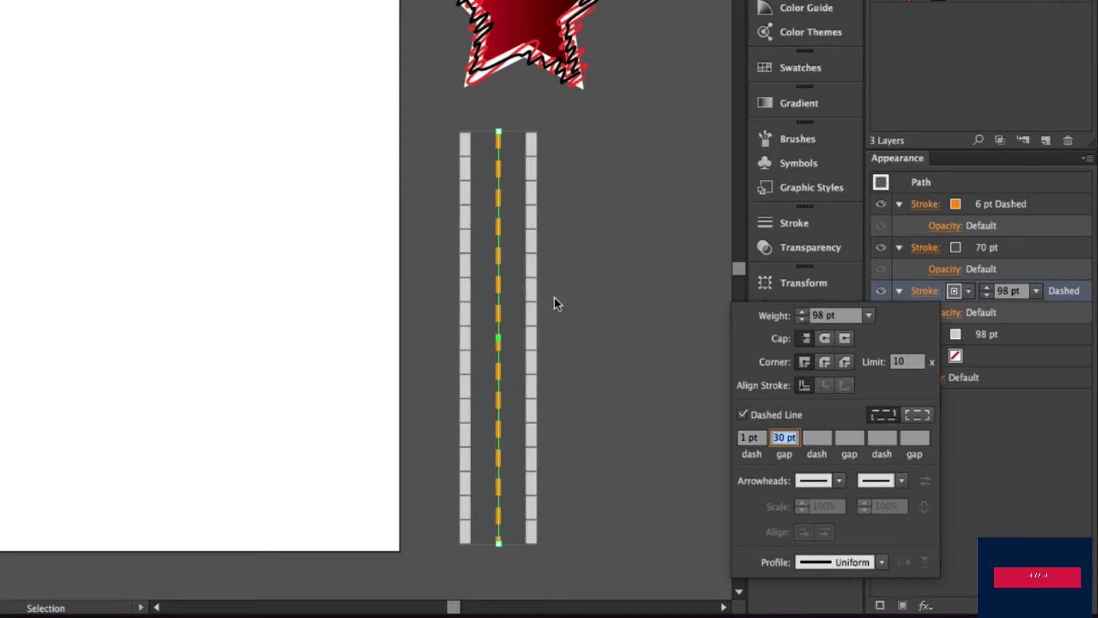
pyautogui.press('Escape')
# - Reduce the orange dashed centre stroke's weight to 4 pt and duplicate that stroke
pyautogui.click(967, 207)
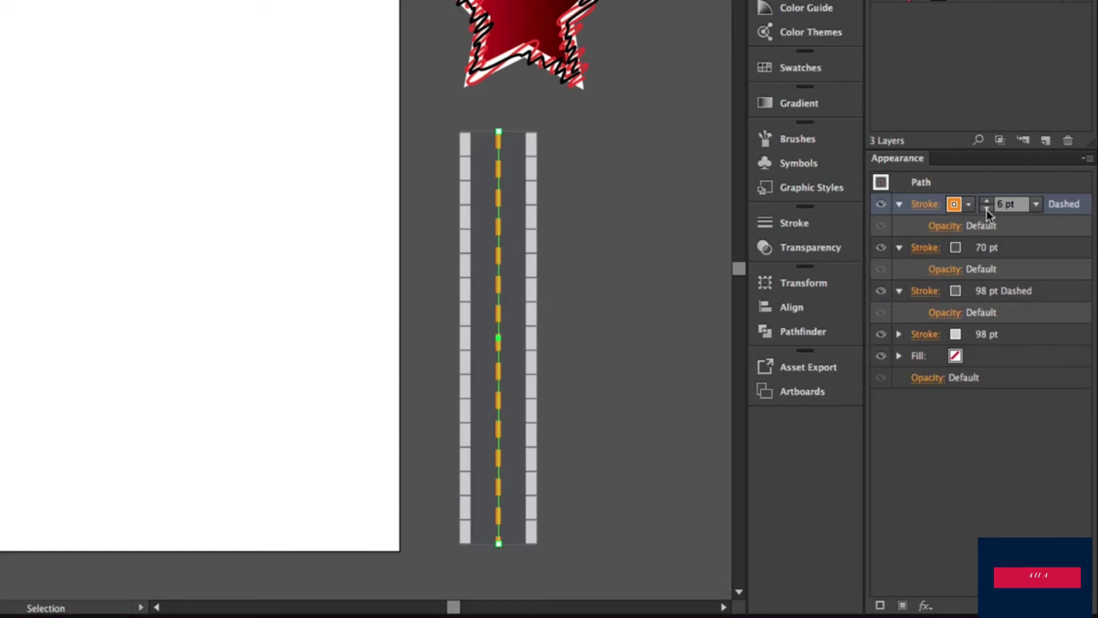
pyautogui.click(986, 209)
pyautogui.click(880, 605)
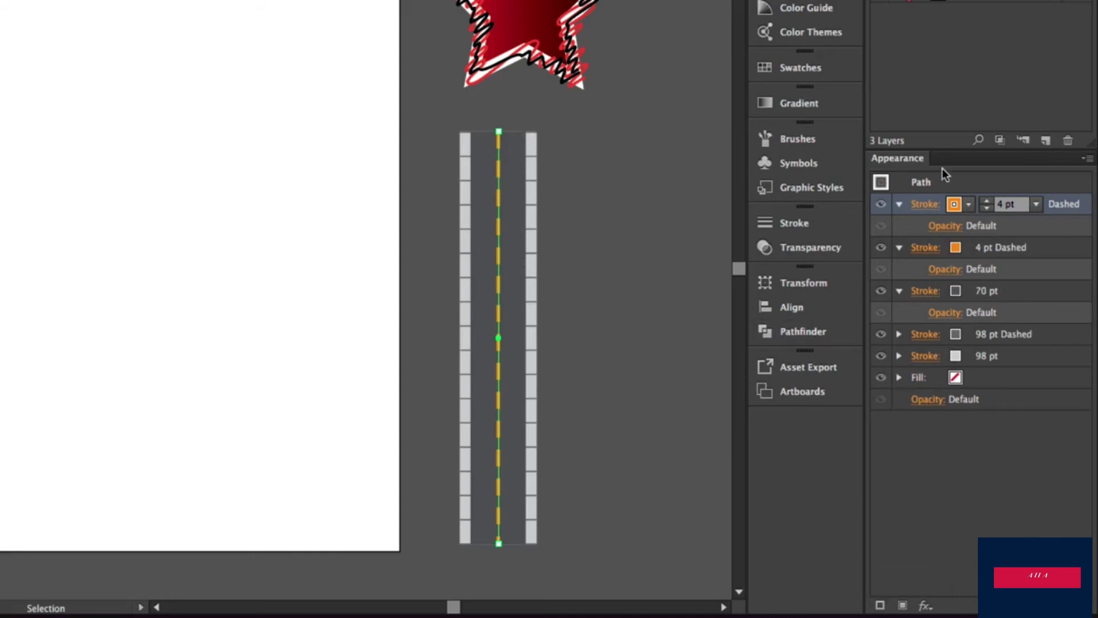
# - Set the lower orange dashed stroke's weight to 70 pt
pyautogui.click(989, 248)
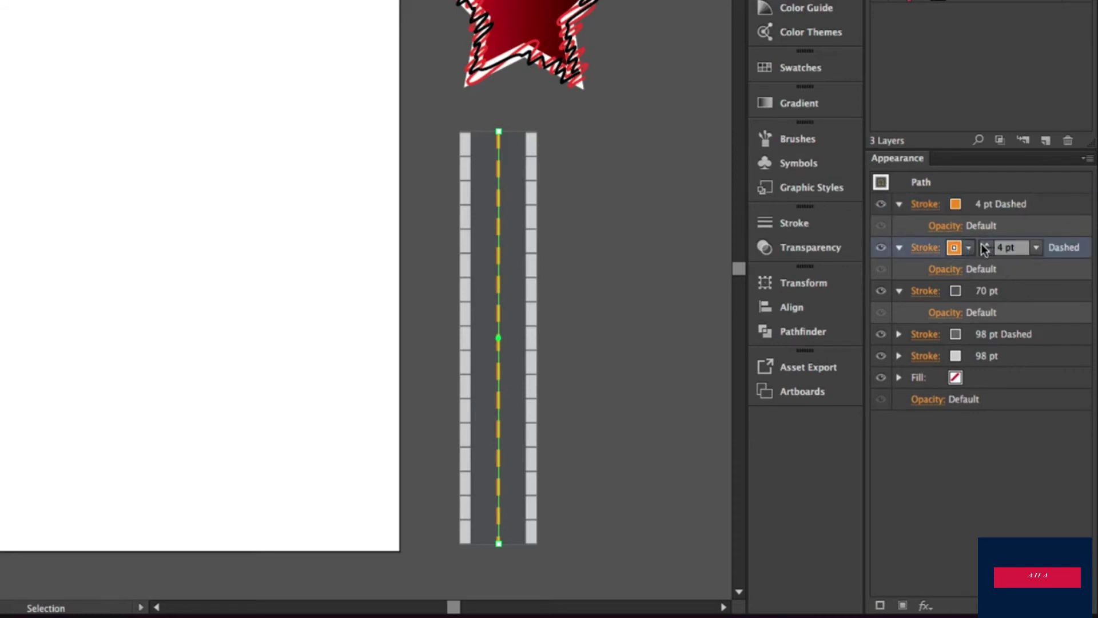
pyautogui.click(985, 244)
pyautogui.click(987, 244)
pyautogui.click(987, 245)
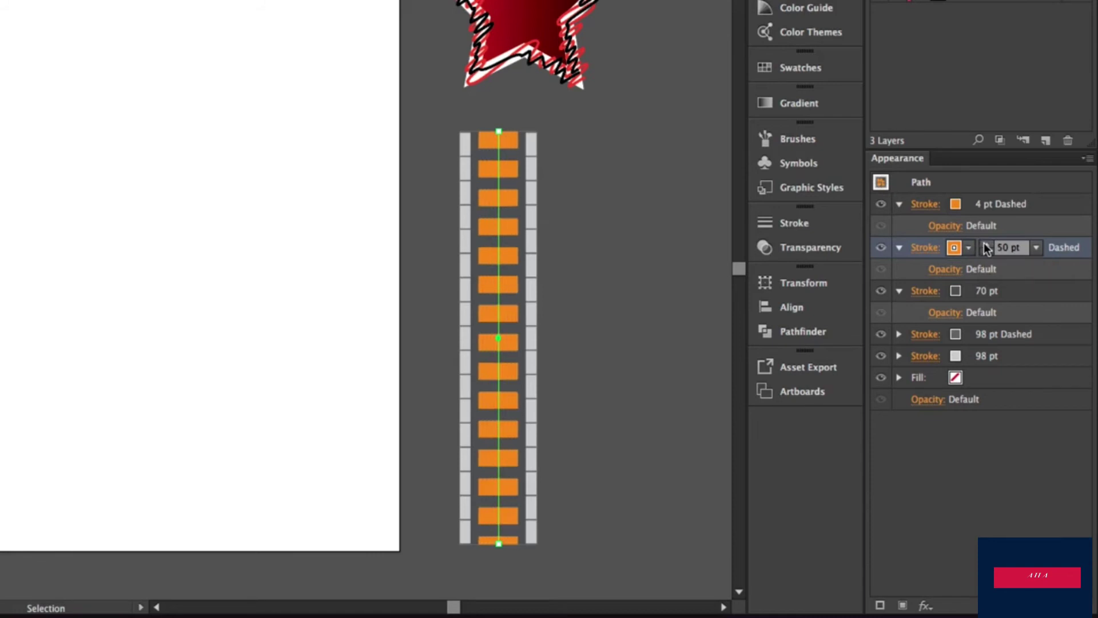
pyautogui.click(987, 244)
pyautogui.click(987, 244)
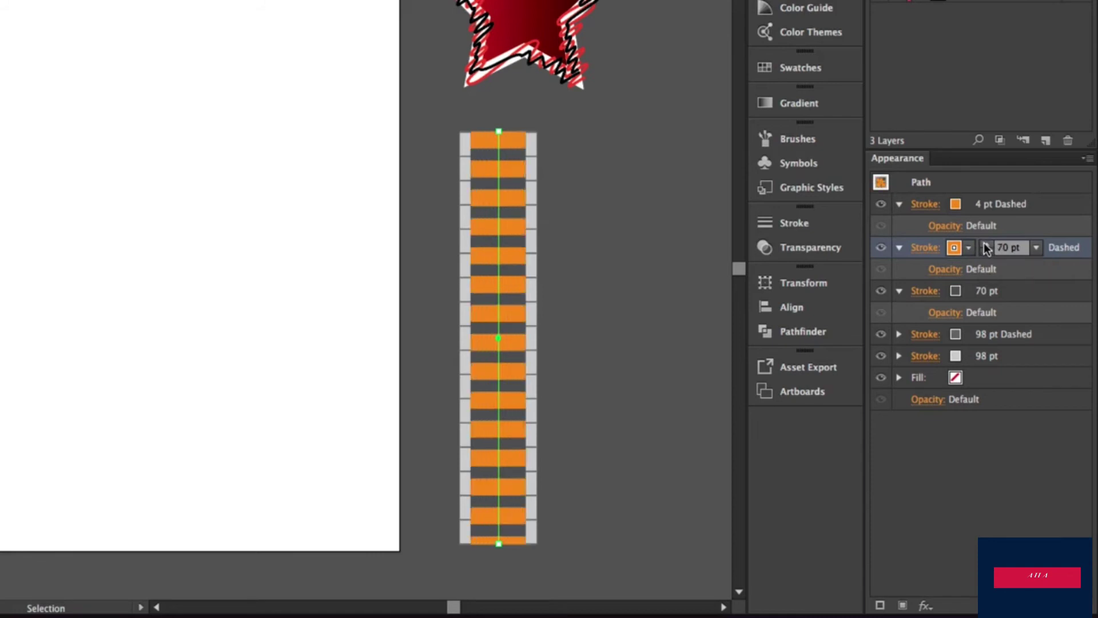
# - Turn off the dashed line for the 70 pt orange stroke to make it solid
pyautogui.click(943, 247)
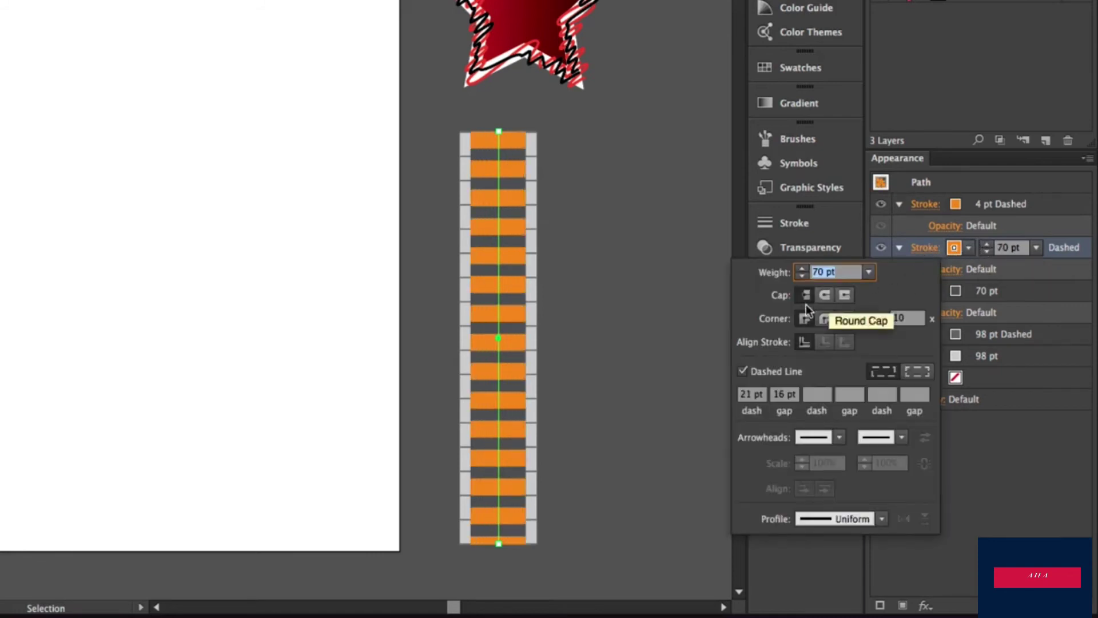
pyautogui.click(742, 371)
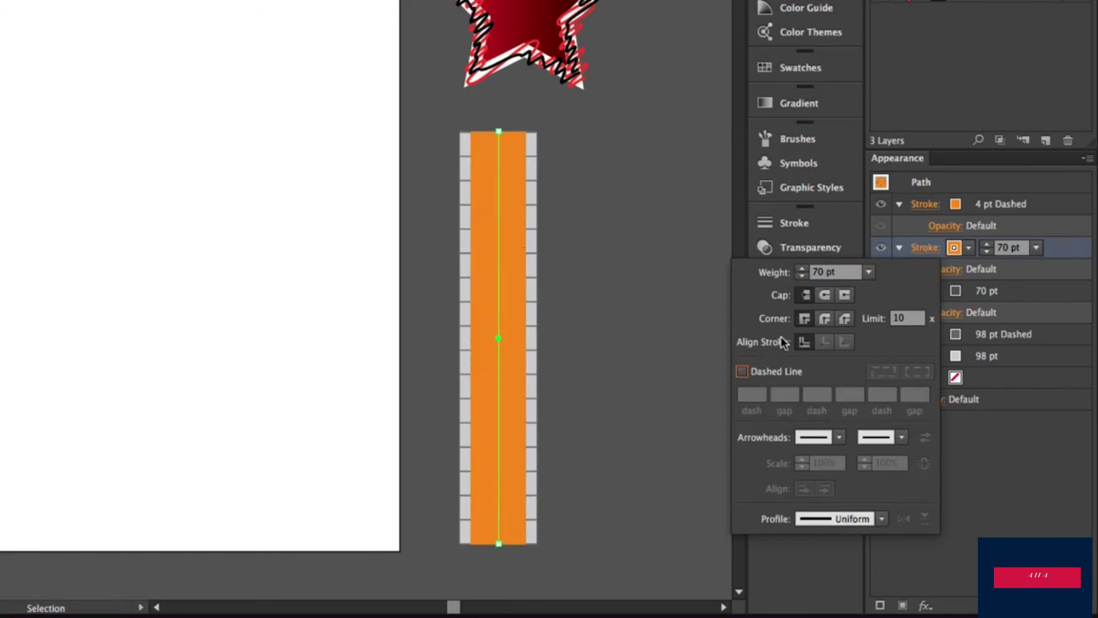
pyautogui.click(946, 406)
# - Move the solid orange stroke beneath the 70 pt dark grey stroke and select the dark grey stroke
pyautogui.moveTo(1063, 245)
pyautogui.mouseDown()
pyautogui.moveTo(1064, 276)
pyautogui.moveTo(1022, 324)
pyautogui.mouseUp()
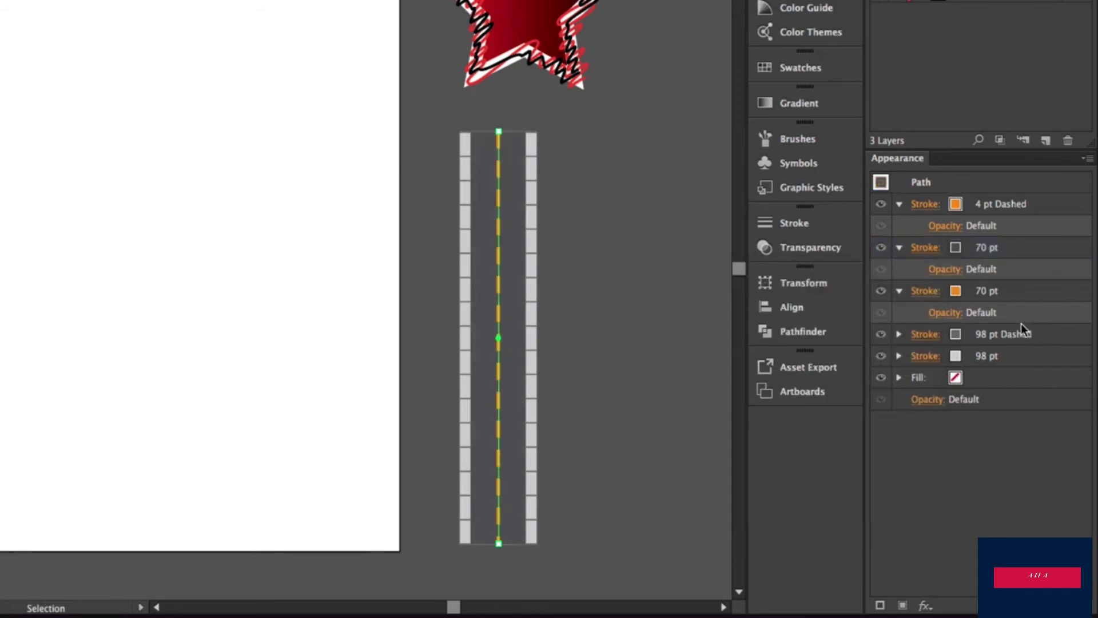
pyautogui.click(975, 250)
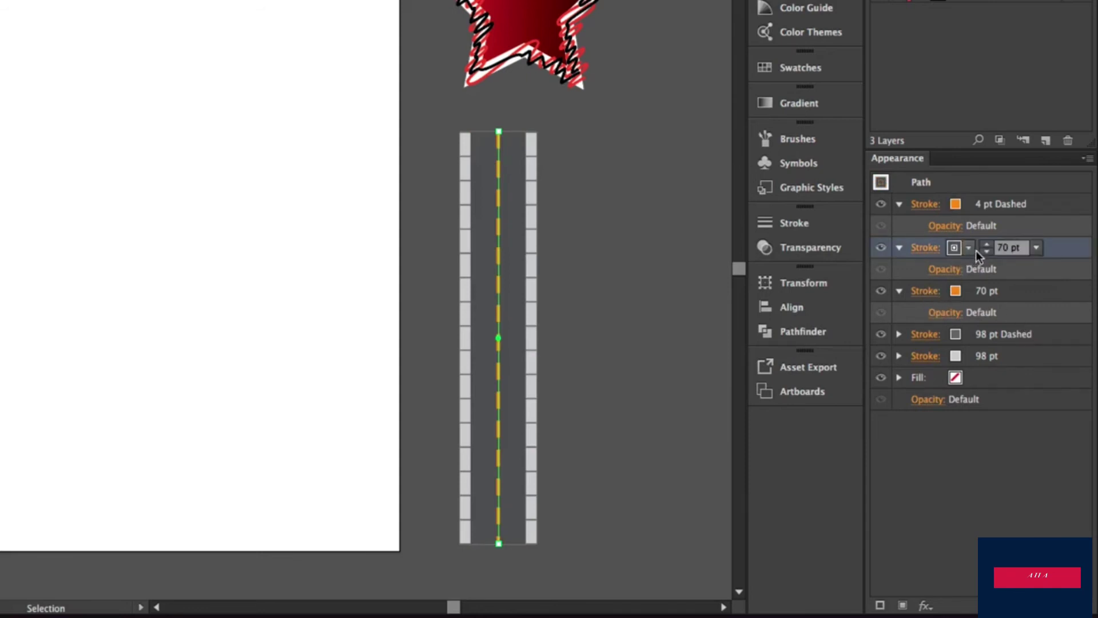
# - Reduce the weight of the dark grey stroke above the solid orange stroke to 62 pt
pyautogui.click(987, 252)
pyautogui.click(986, 250)
pyautogui.click(986, 252)
pyautogui.click(986, 251)
pyautogui.click(987, 252)
pyautogui.click(987, 252)
pyautogui.click(987, 251)
pyautogui.click(987, 252)
pyautogui.click(649, 224)
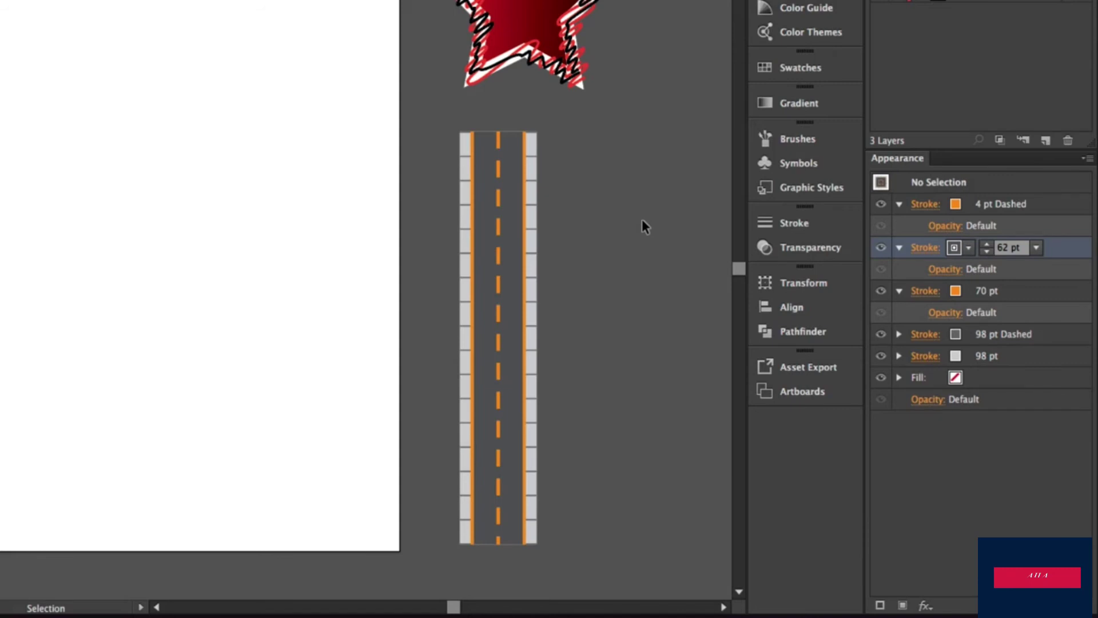
# - Reselect the road path and recolour its solid 70 pt orange stroke white
pyautogui.click(499, 271)
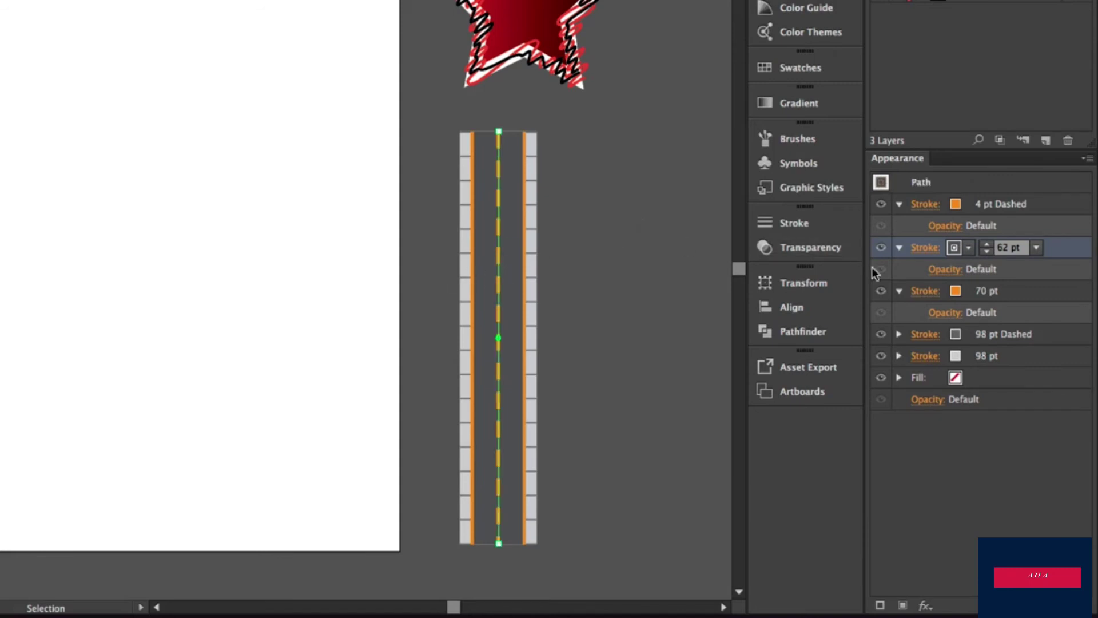
pyautogui.click(962, 290)
pyautogui.click(969, 291)
pyautogui.click(808, 321)
pyautogui.click(1041, 427)
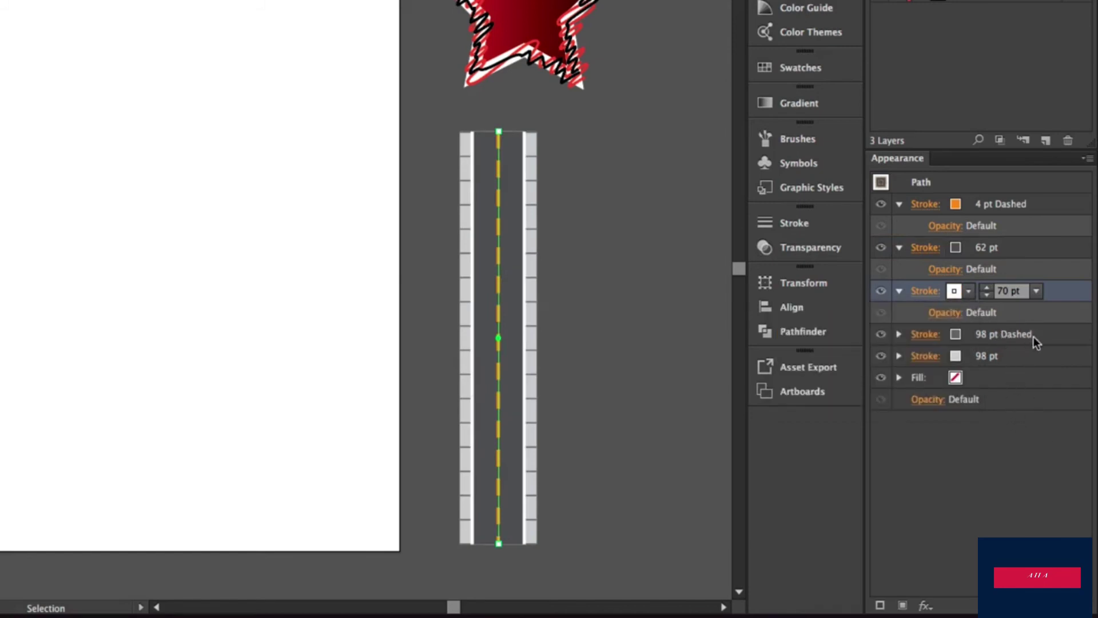
# - Duplicate the 62 pt dark grey stroke and place the copy beneath the 70 pt white stroke
pyautogui.click(1009, 250)
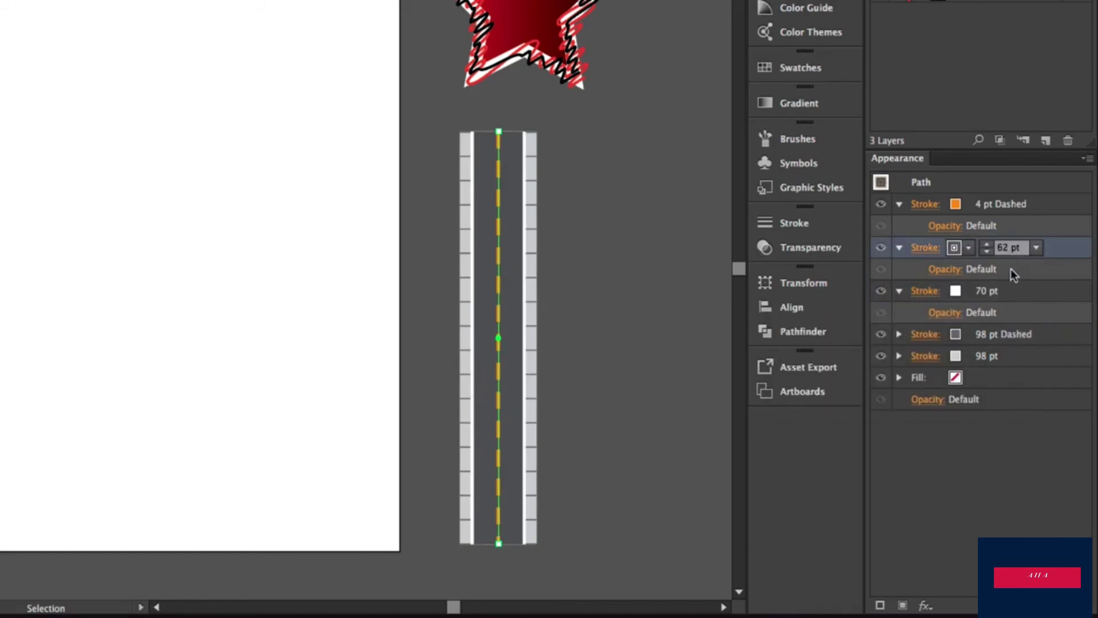
pyautogui.click(881, 605)
pyautogui.moveTo(1021, 290); pyautogui.dragTo(1005, 343)
# - Increase the weight of the dark grey stroke beneath the white stroke to 74 pt
pyautogui.click(981, 337)
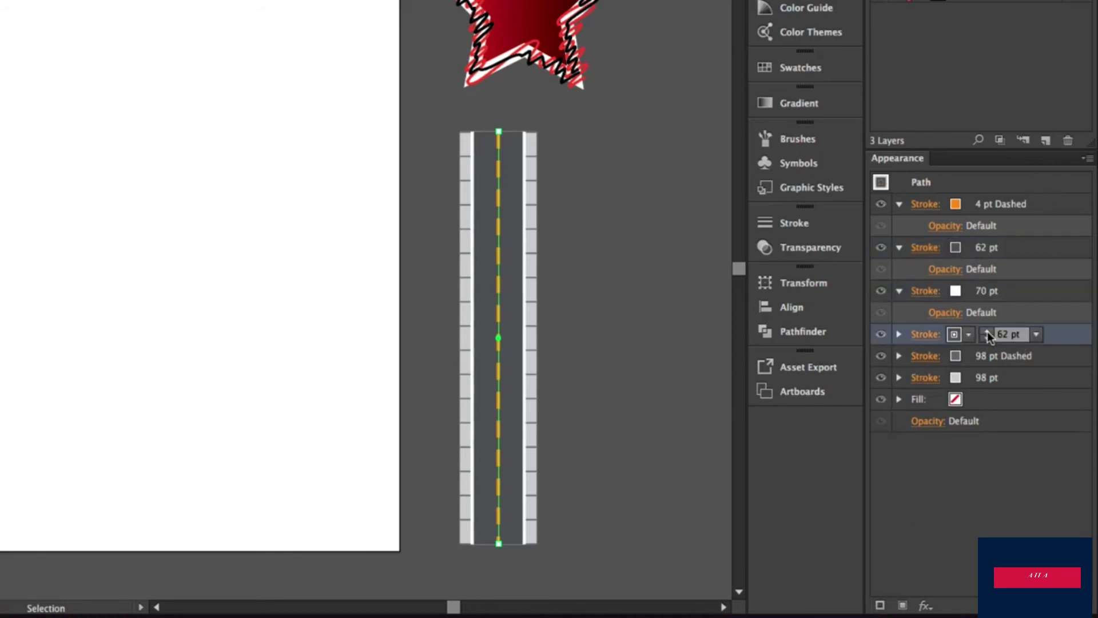
pyautogui.click(987, 331)
pyautogui.click(986, 330)
pyautogui.click(987, 330)
pyautogui.click(987, 331)
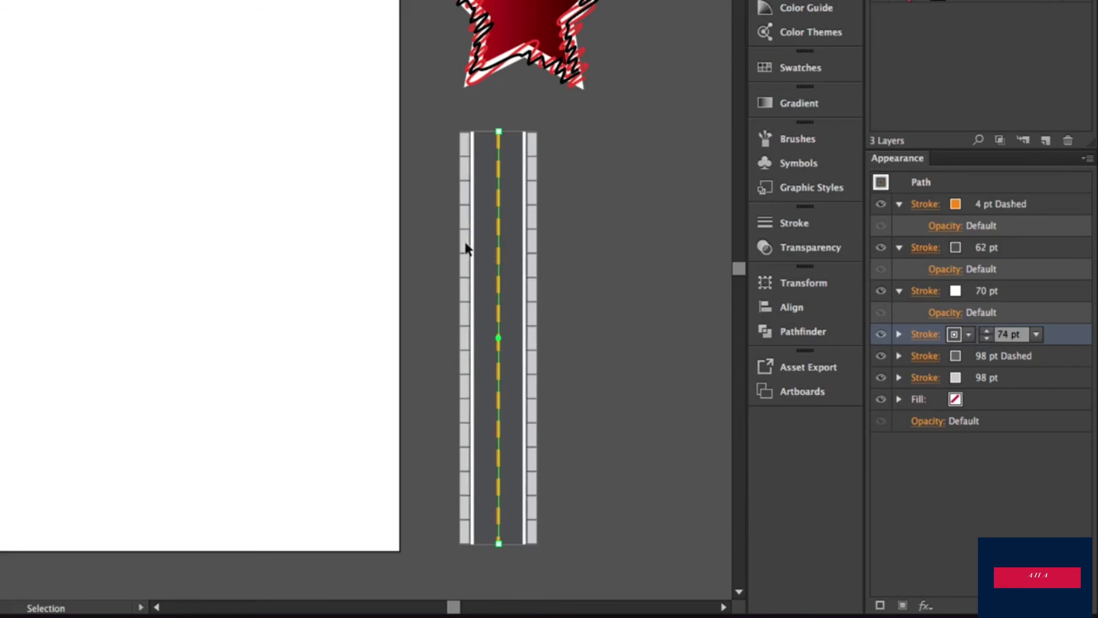
pyautogui.click(619, 275)
# - Lower the saturation of the road's 4 pt dashed orange centre stroke to 53%
pyautogui.click(519, 293)
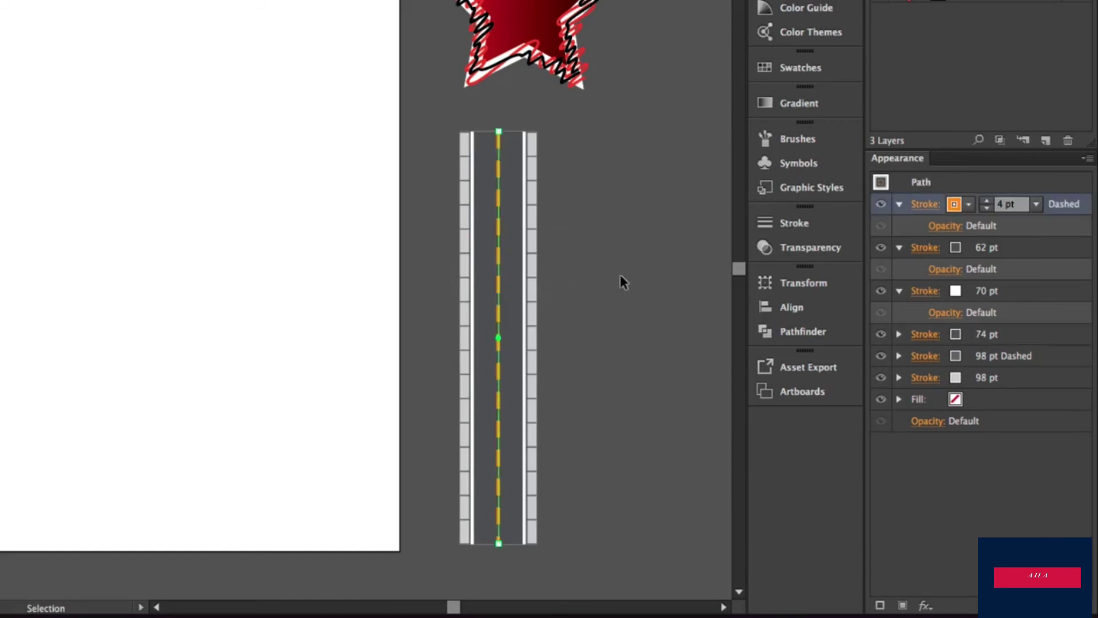
pyautogui.keyDown('shift'); pyautogui.click(964, 204); pyautogui.keyUp('shift')
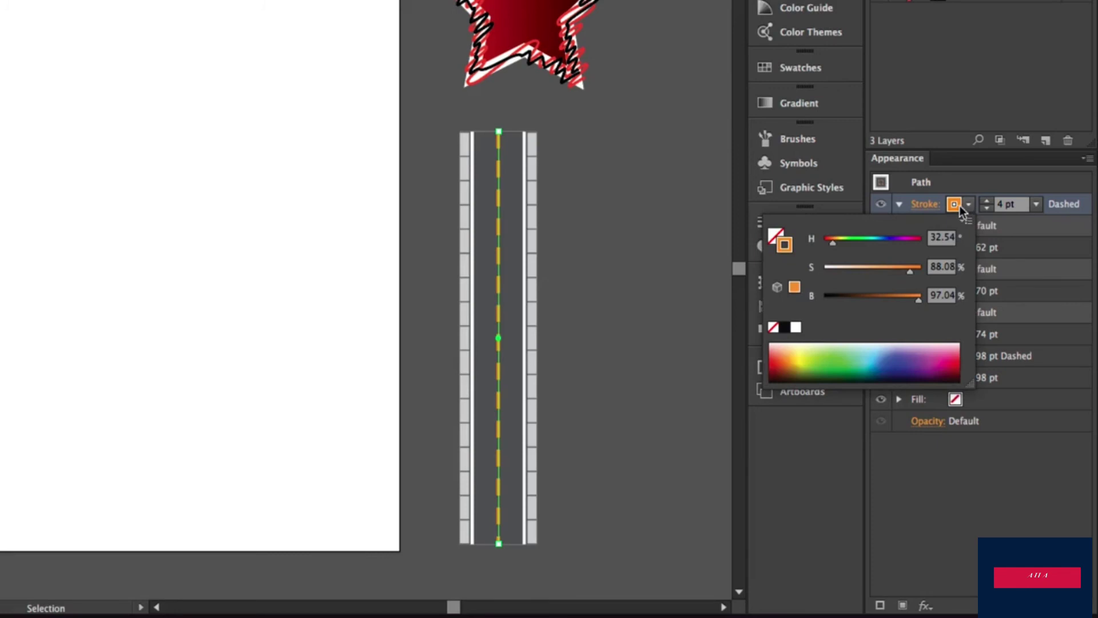
pyautogui.moveTo(907, 273); pyautogui.dragTo(871, 273)
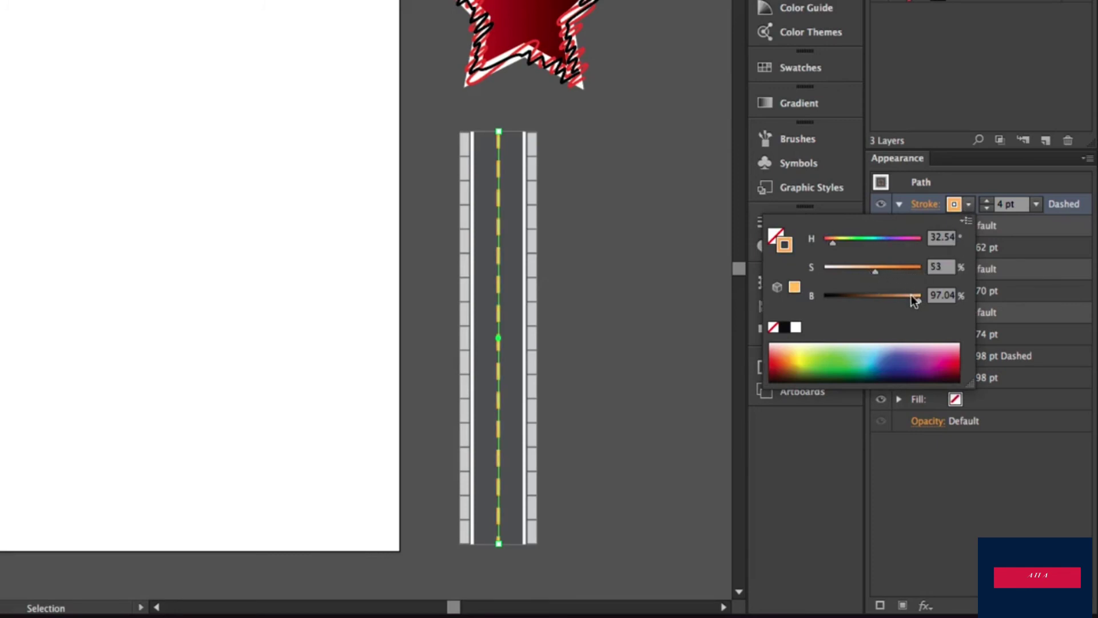
pyautogui.click(642, 250)
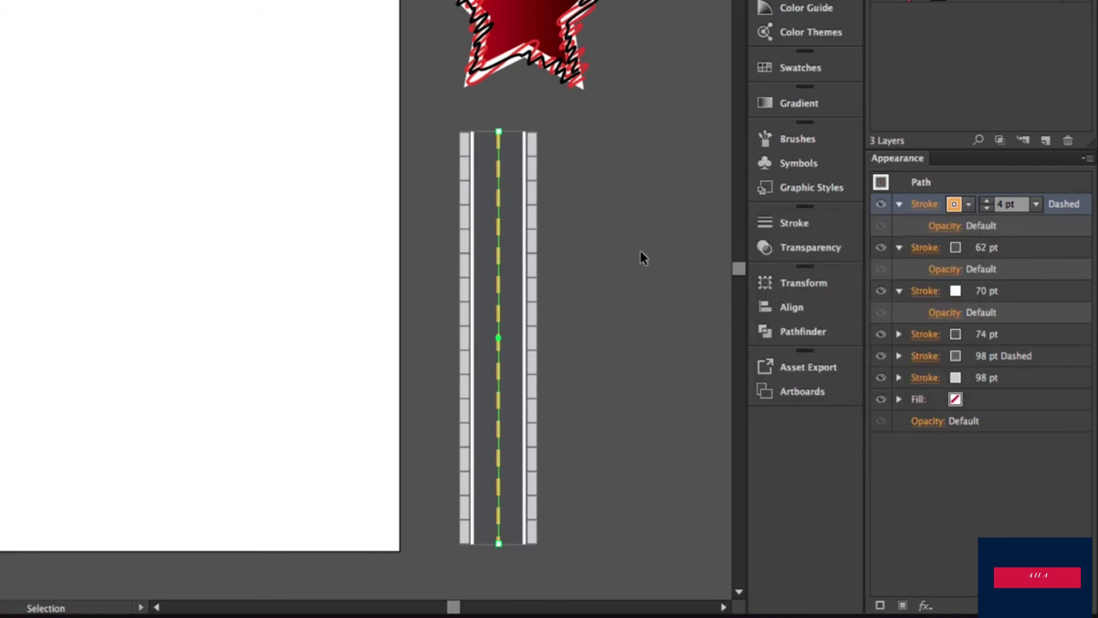
pyautogui.click(645, 250)
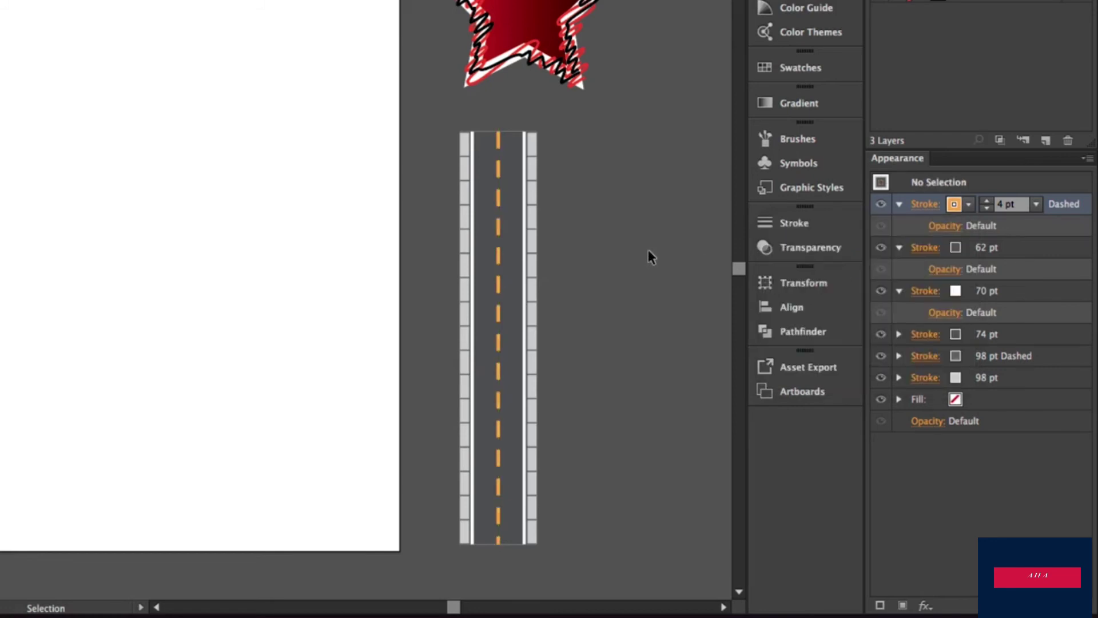
# - Save the road path's complete appearance as a new graphic style
pyautogui.click(444, 373)
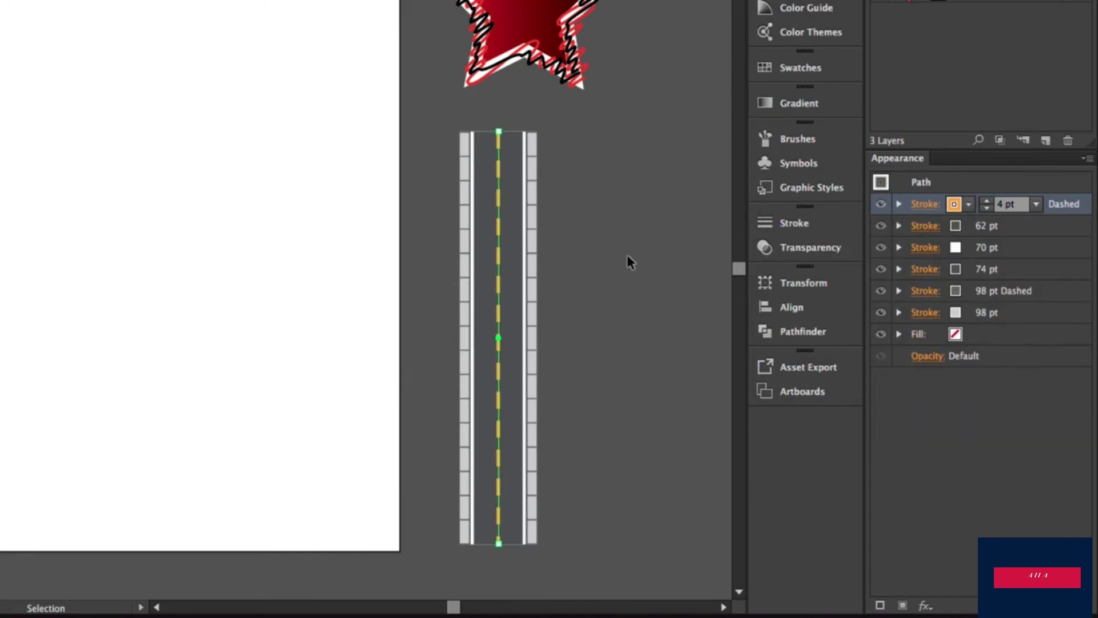
pyautogui.click(790, 189)
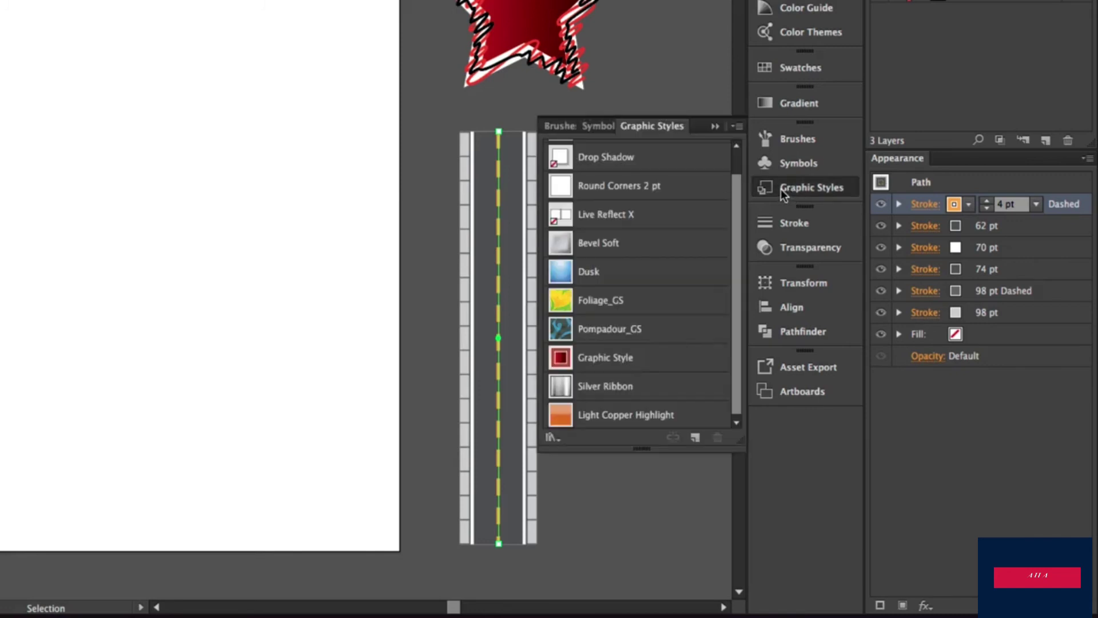
pyautogui.click(693, 437)
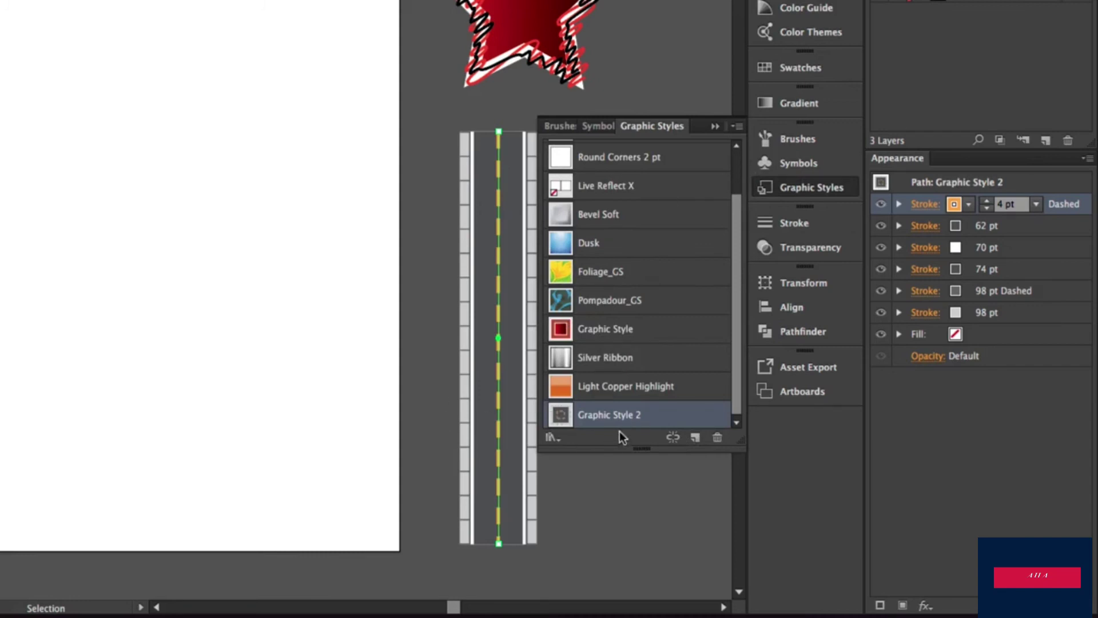
pyautogui.click(787, 184)
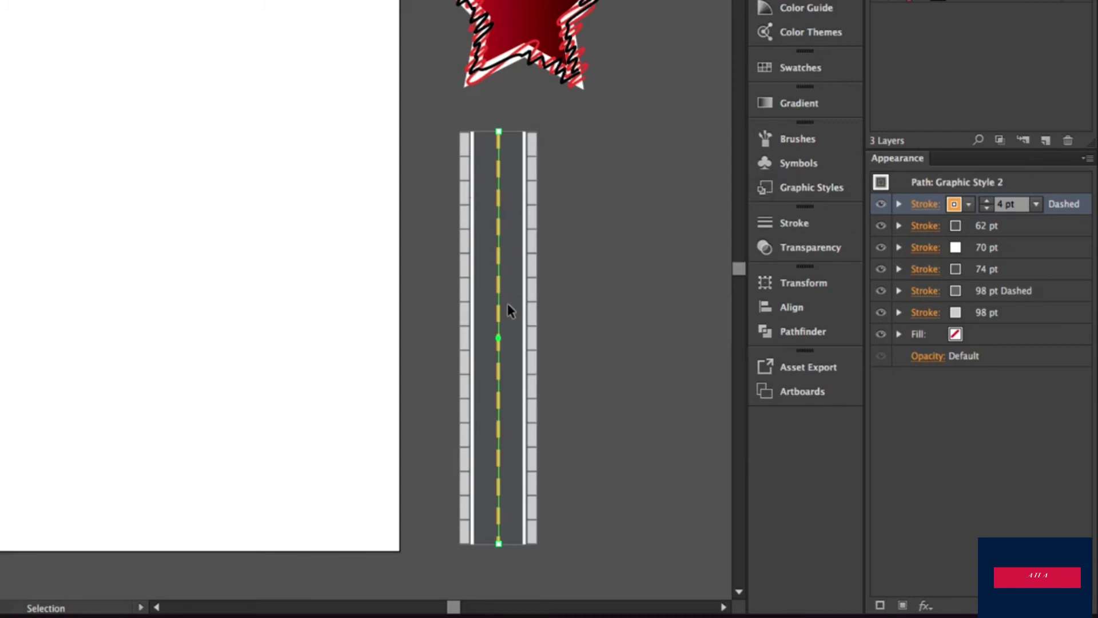
# - Delete the sample star and road beside the artboard, and show the grass and city layers
pyautogui.click(451, 253)
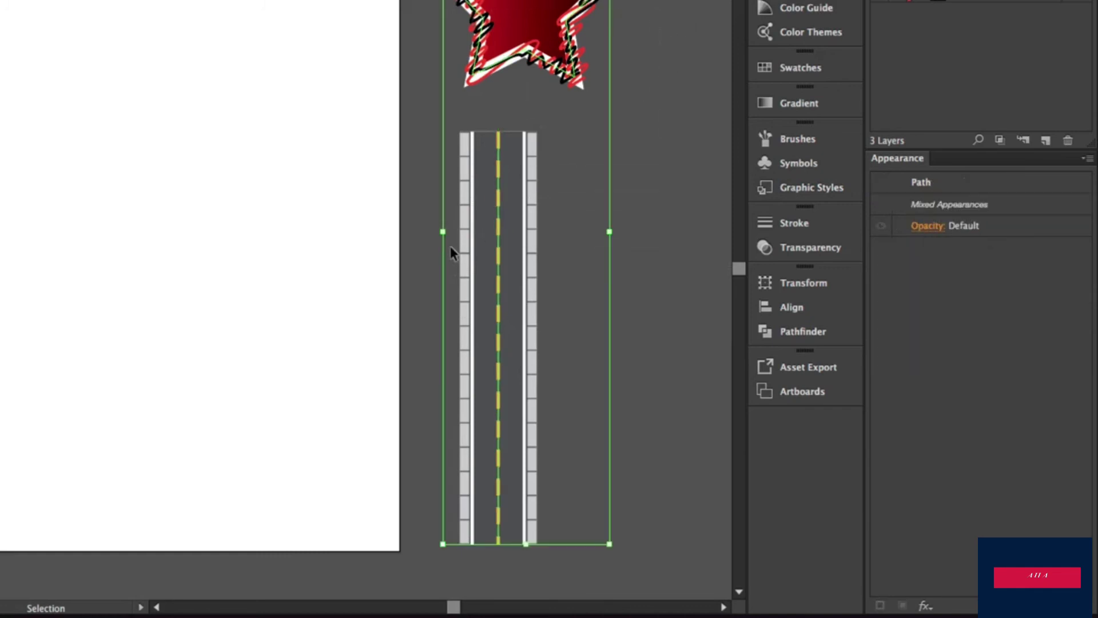
pyautogui.press('Delete')
pyautogui.press('super+0')
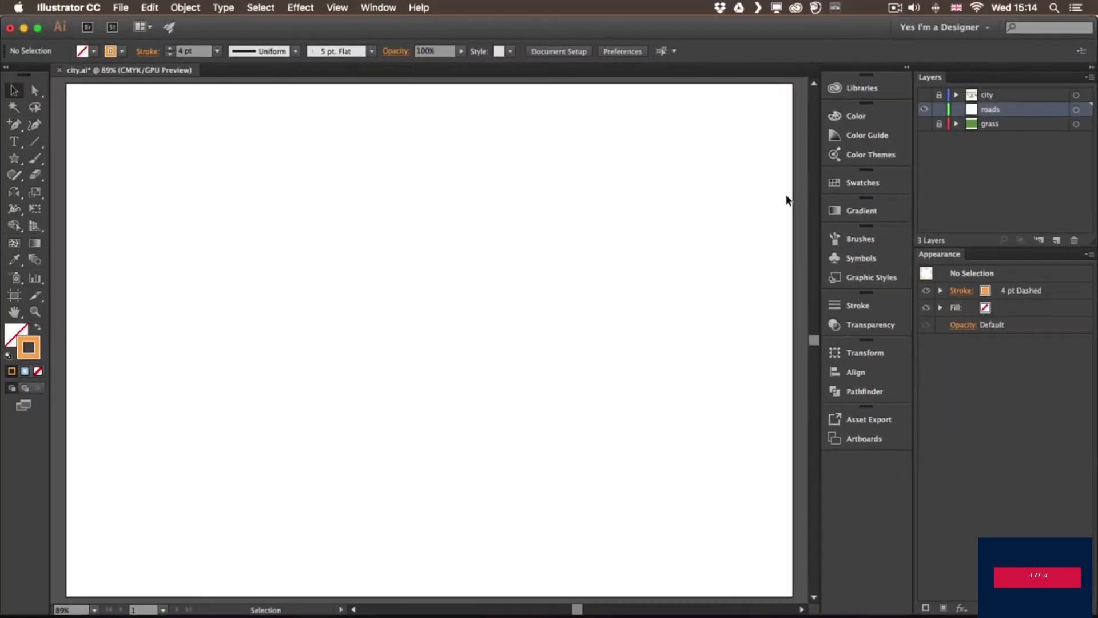
pyautogui.click(924, 124)
pyautogui.click(924, 95)
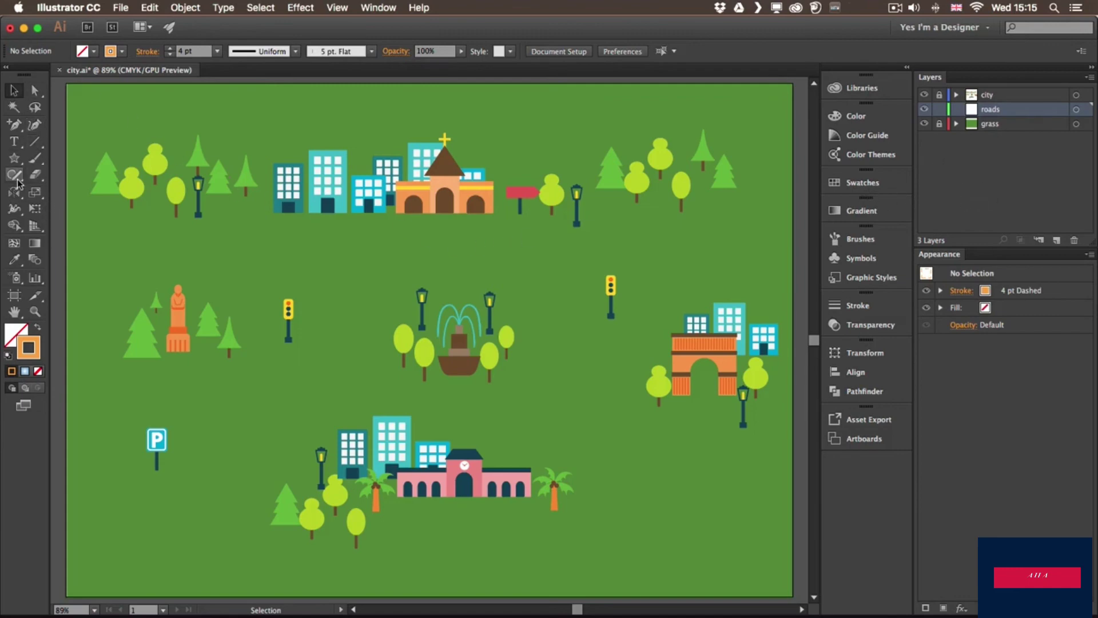
# - Draw a wavy path about 204 mm wide with the Pencil tool between the church and the statue on the roads layer
pyautogui.click(21, 179)
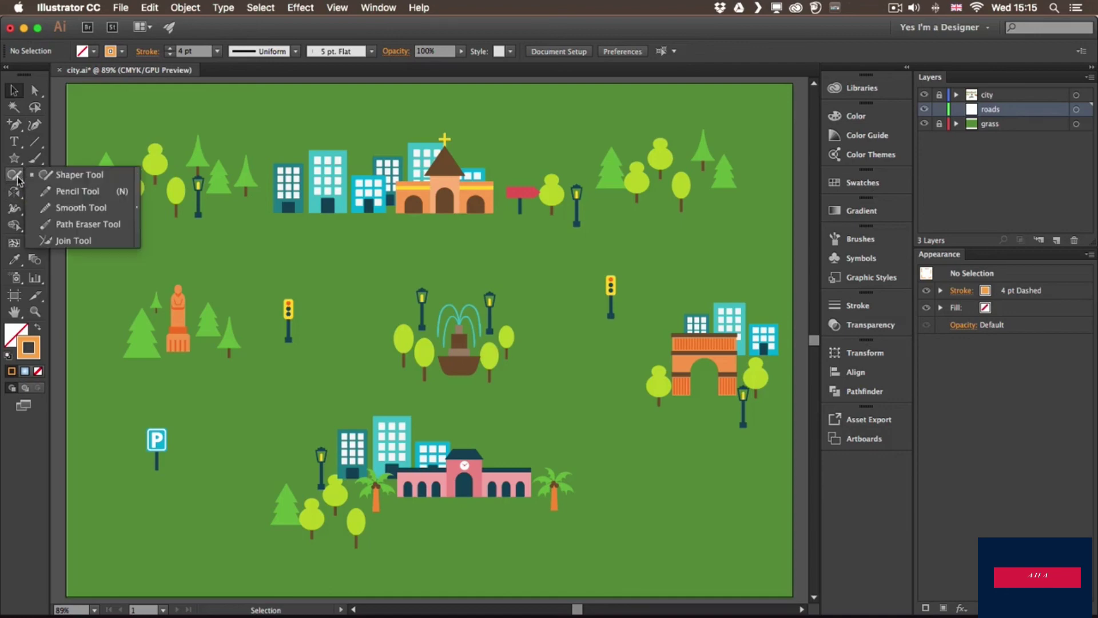
pyautogui.click(80, 191)
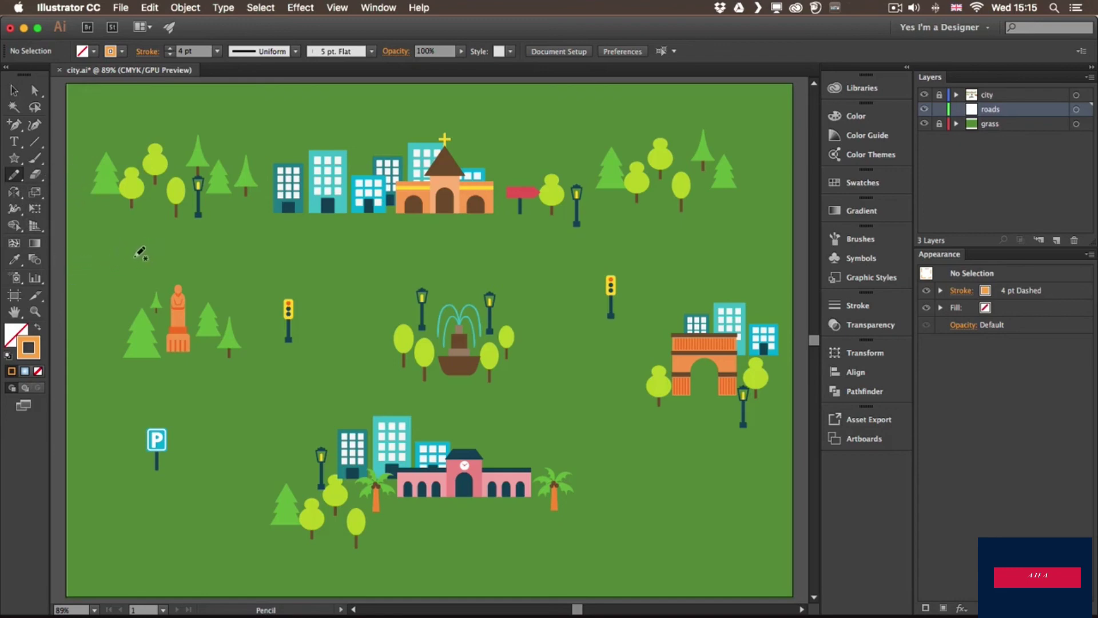
pyautogui.moveTo(102, 255); pyautogui.dragTo(456, 275)
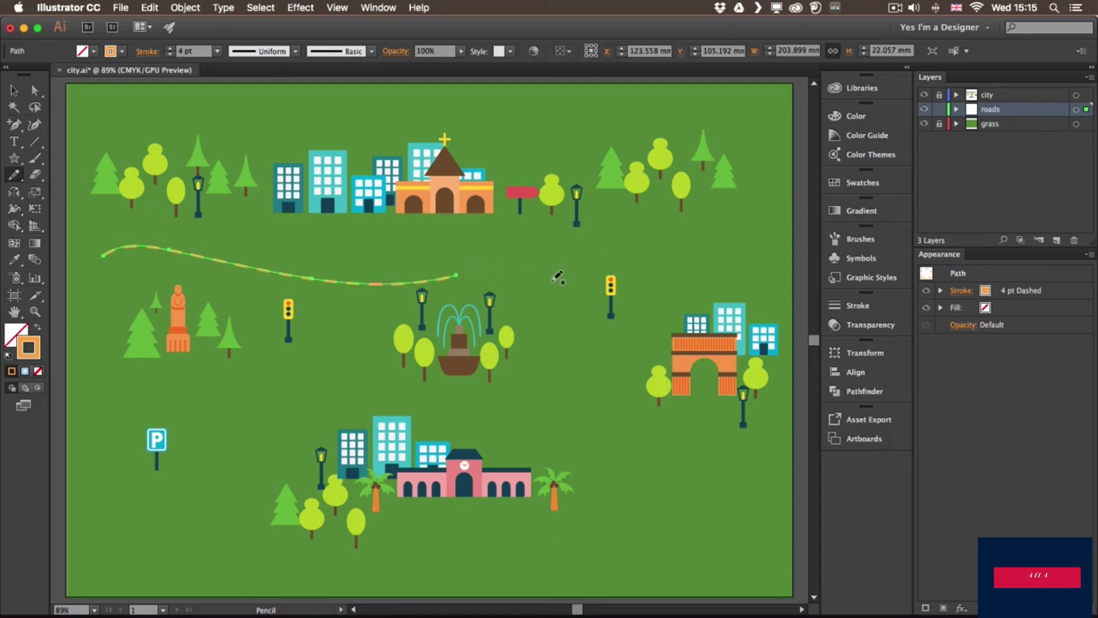
# - Apply Graphic Style 2 to the wavy pencil path to turn it into a road
pyautogui.click(876, 278)
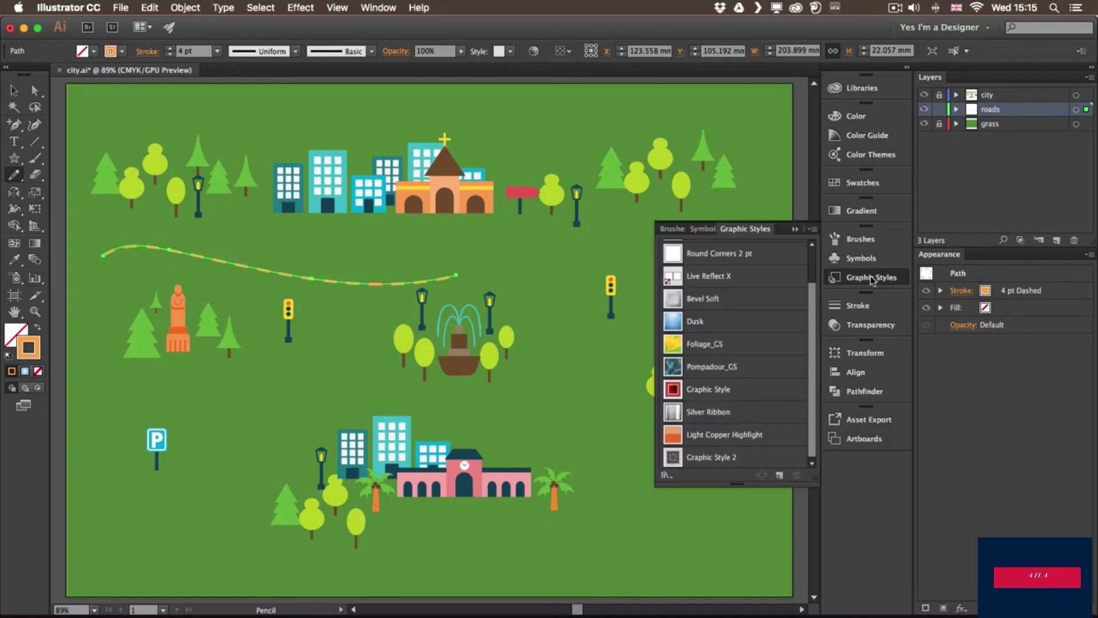
pyautogui.click(707, 460)
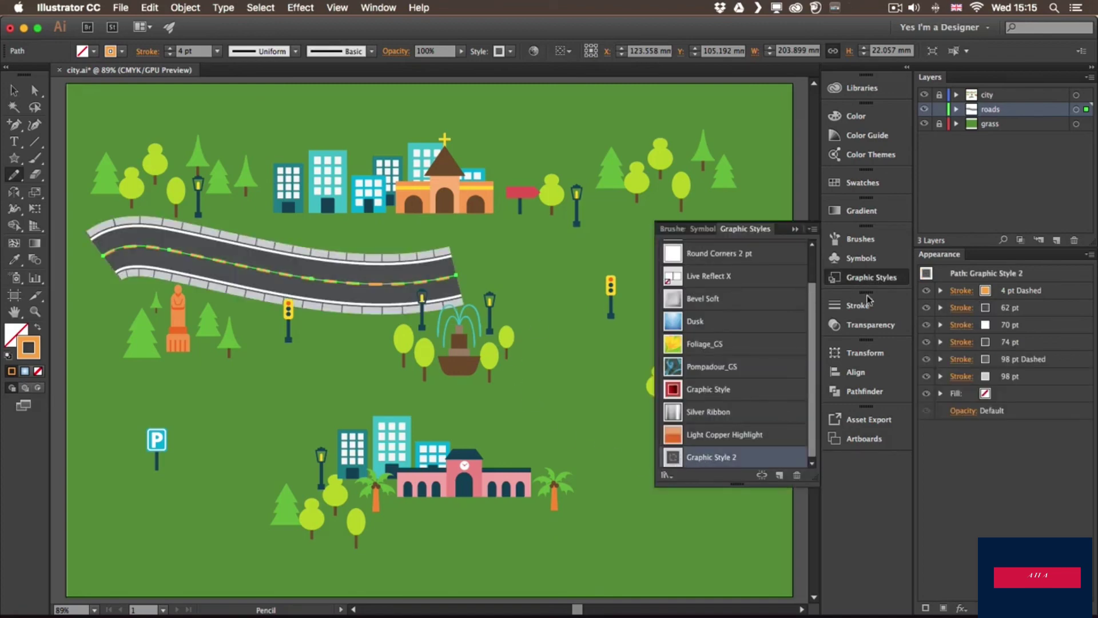
pyautogui.click(875, 278)
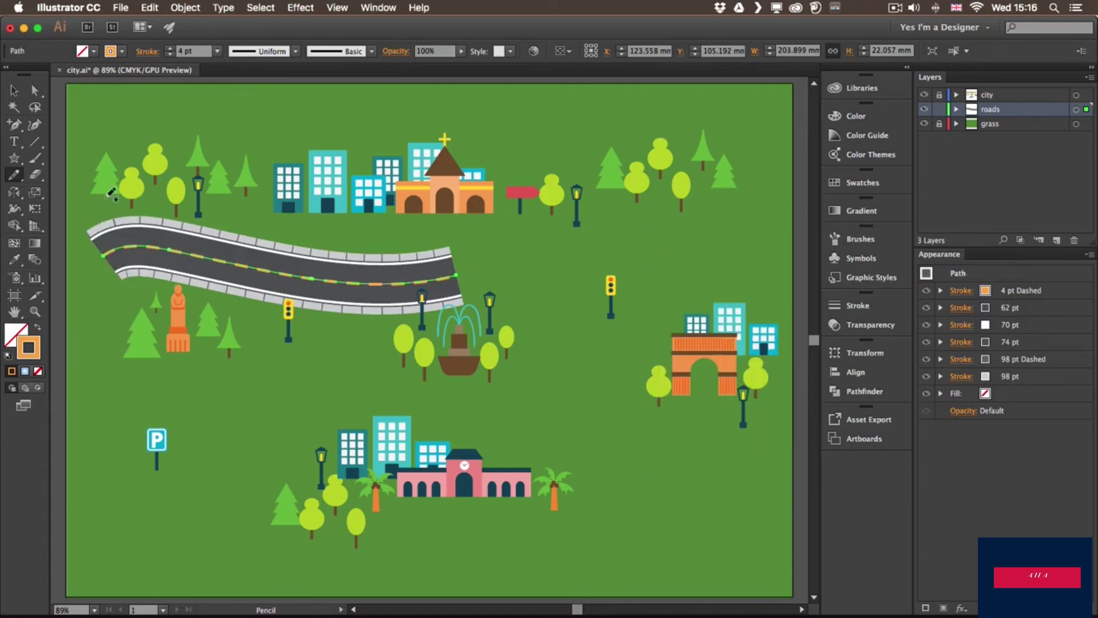
# - Redraw the road path with the Pencil tool and extend it across the whole artboard, about 436 mm wide
pyautogui.hscroll(-2, 110, 224)
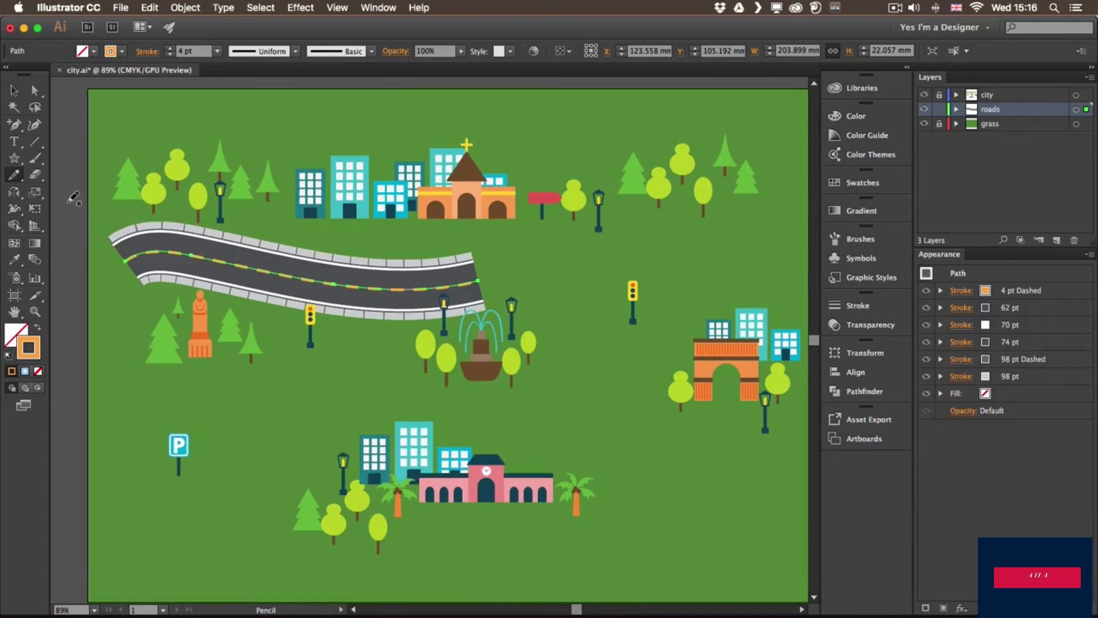
pyautogui.moveTo(190, 252)
pyautogui.mouseDown()
pyautogui.moveTo(70, 252)
pyautogui.moveTo(177, 251)
pyautogui.moveTo(321, 276)
pyautogui.mouseUp()
pyautogui.moveTo(197, 252)
pyautogui.mouseDown()
pyautogui.moveTo(511, 257)
pyautogui.moveTo(485, 255)
pyautogui.mouseUp()
pyautogui.moveTo(560, 255); pyautogui.dragTo(619, 245)
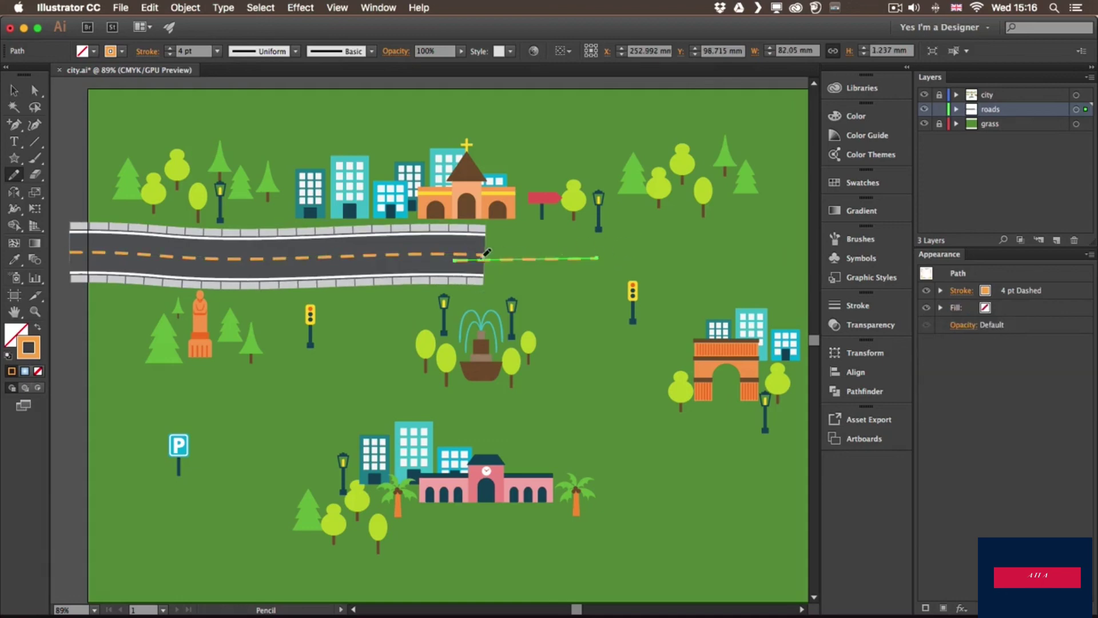
pyautogui.moveTo(467, 250)
pyautogui.mouseDown()
pyautogui.moveTo(563, 267)
pyautogui.moveTo(808, 253)
pyautogui.mouseUp()
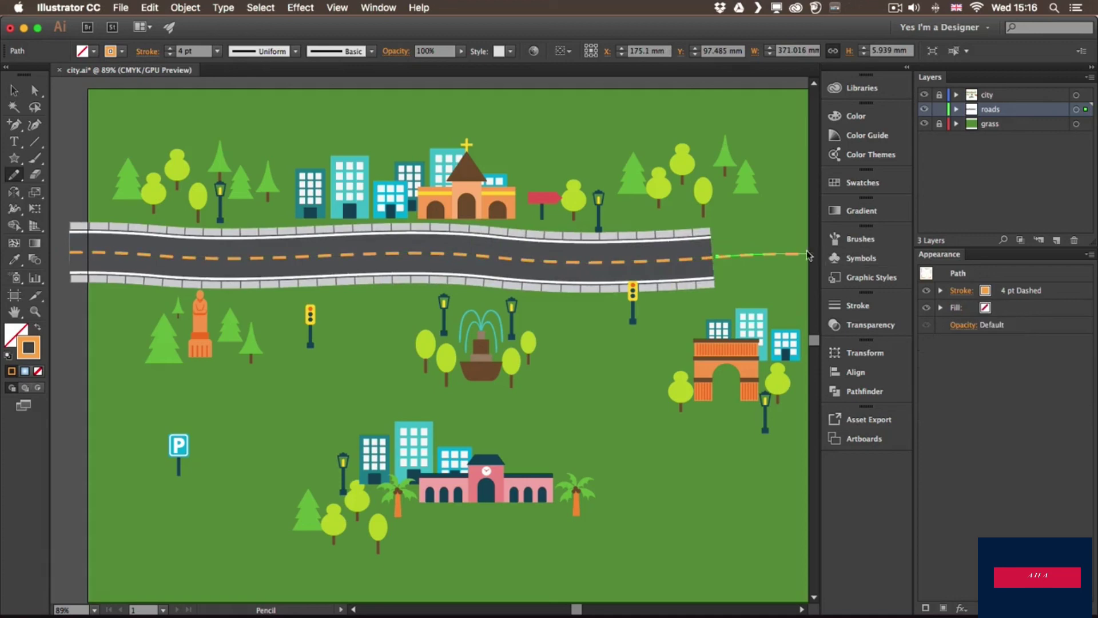
pyautogui.moveTo(712, 252); pyautogui.dragTo(698, 246)
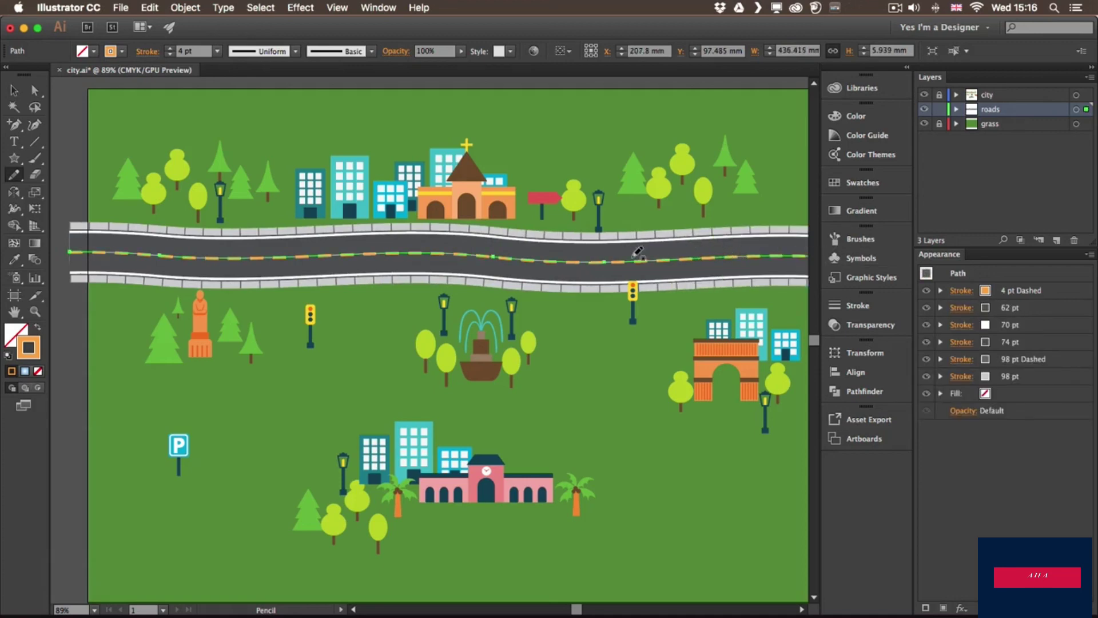
# - Draw an S-shaped path about 177 by 82 mm from the artboard's lower-left edge, and apply Graphic Style 2 to it
pyautogui.moveTo(66, 527)
pyautogui.mouseDown()
pyautogui.moveTo(239, 520)
pyautogui.moveTo(372, 403)
pyautogui.mouseUp()
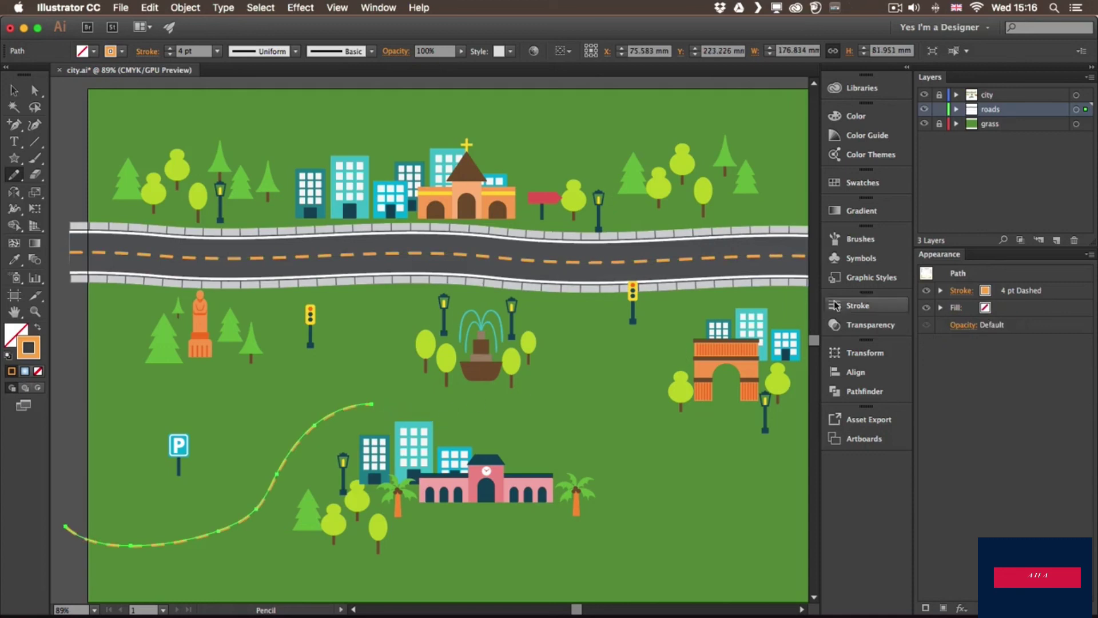
pyautogui.click(857, 276)
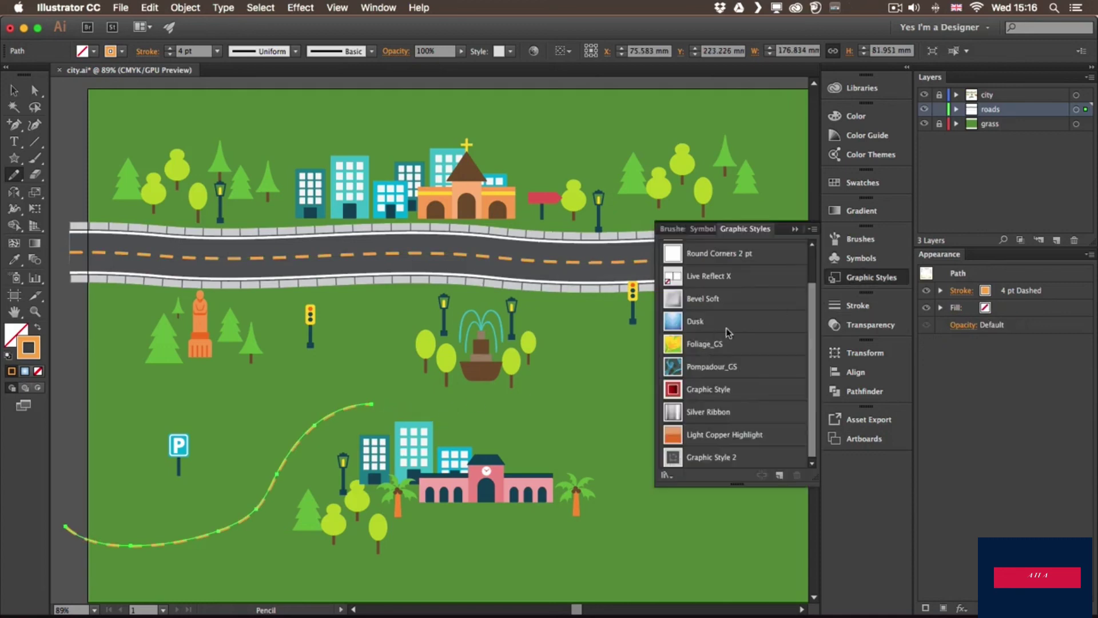
pyautogui.click(717, 457)
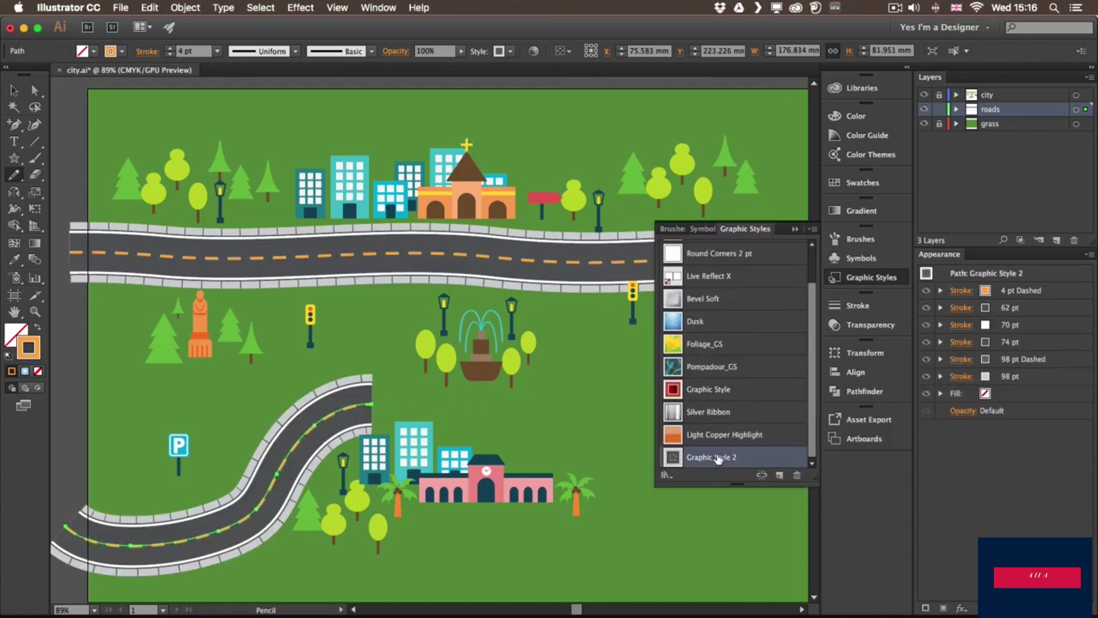
pyautogui.click(853, 277)
# - Extend the curved road around the pink building to meet the horizontal road, and shift it slightly downward
pyautogui.moveTo(345, 411)
pyautogui.mouseDown()
pyautogui.moveTo(439, 401)
pyautogui.moveTo(517, 416)
pyautogui.moveTo(588, 402)
pyautogui.moveTo(608, 279)
pyautogui.mouseUp()
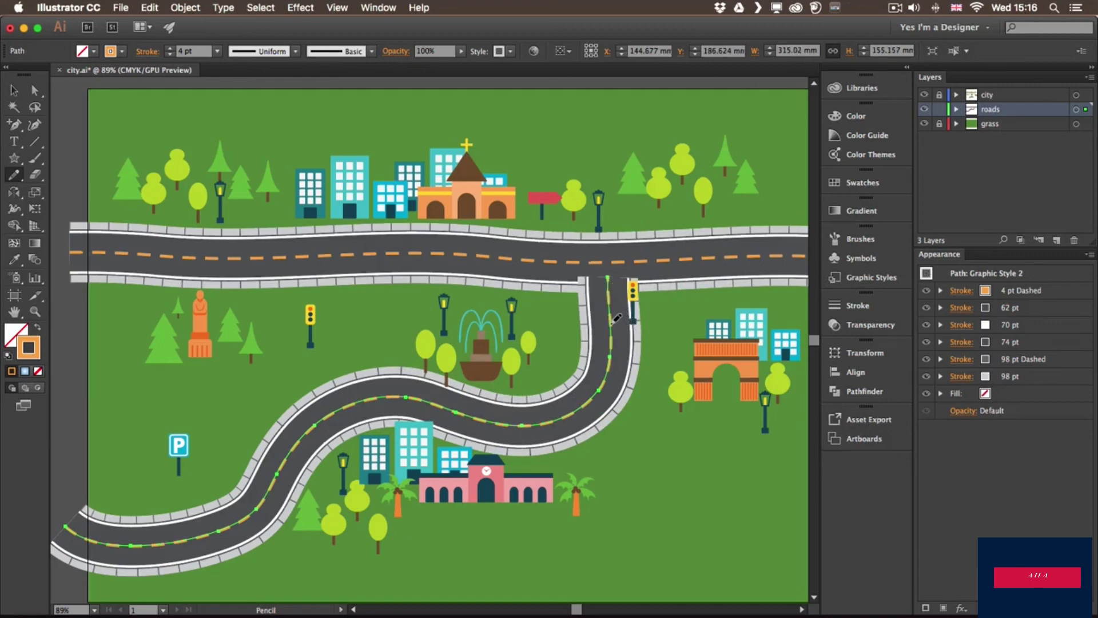
pyautogui.press('v')
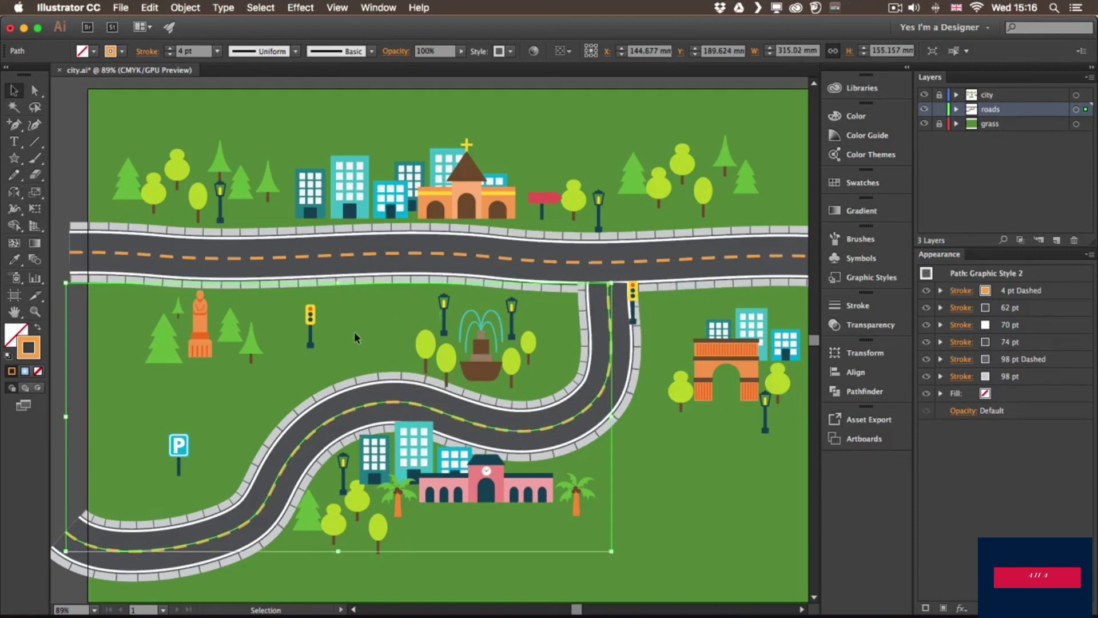
pyautogui.click(57, 378)
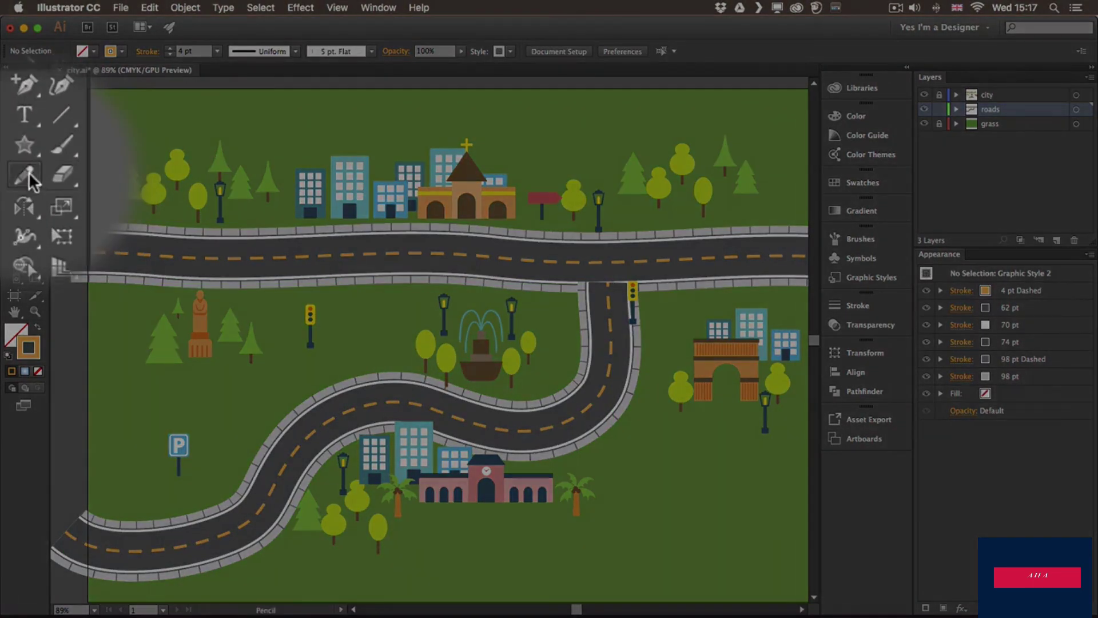
# - Review the Pencil tool's fidelity and path-editing options, leaving them as they are
pyautogui.doubleClick(14, 175)
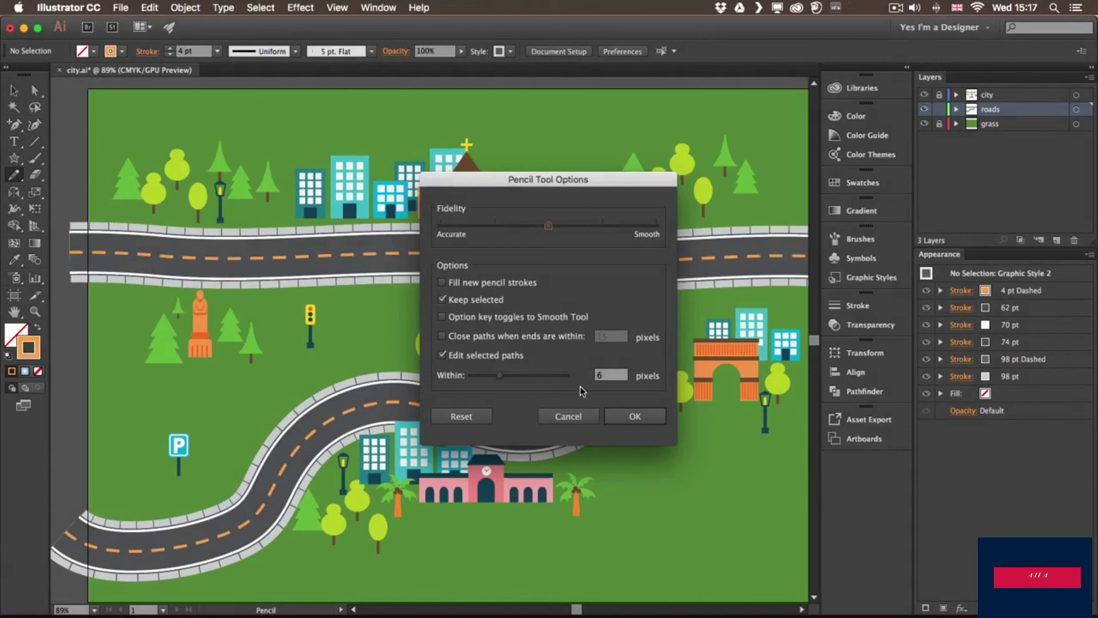
pyautogui.click(574, 417)
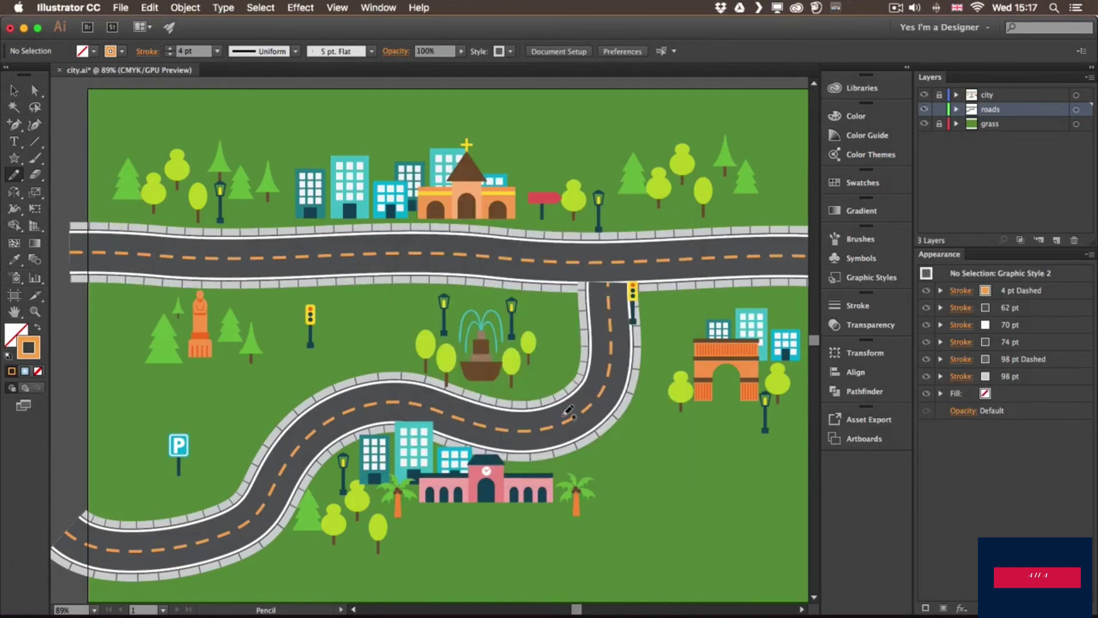
# - Shift the curved road slightly upward so its end meets the horizontal road, and deselect it
pyautogui.press('v')
pyautogui.click(607, 342)
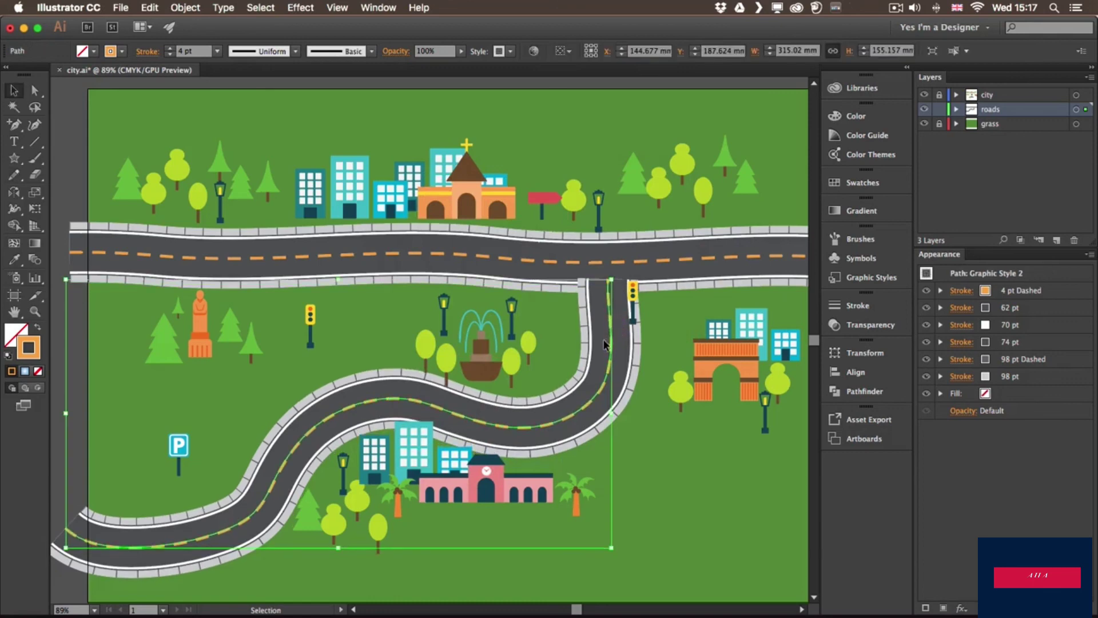
pyautogui.click(56, 461)
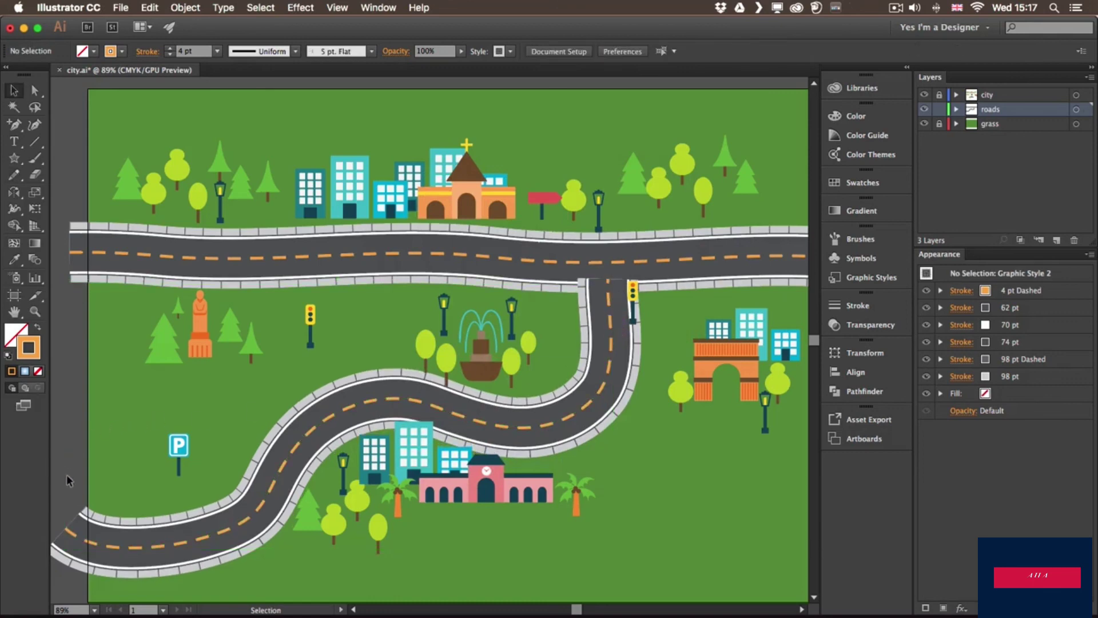
# - Draw a branch path about 52 by 38 mm down from the curved road's bend with the Pencil tool, and apply Graphic Style 2
pyautogui.press('n')
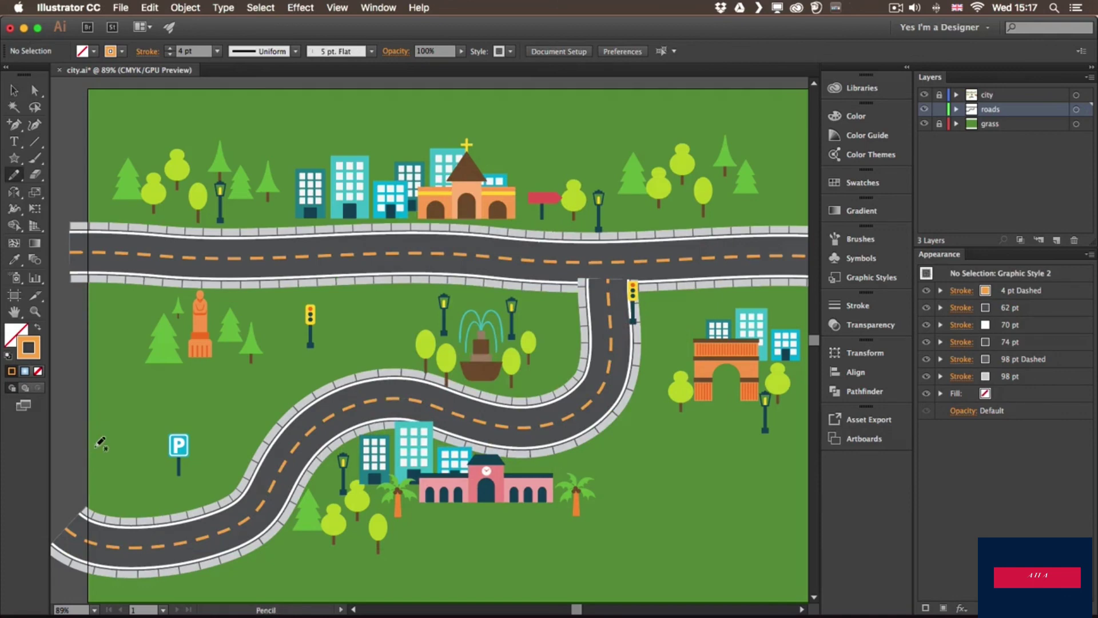
pyautogui.moveTo(593, 415); pyautogui.dragTo(690, 477)
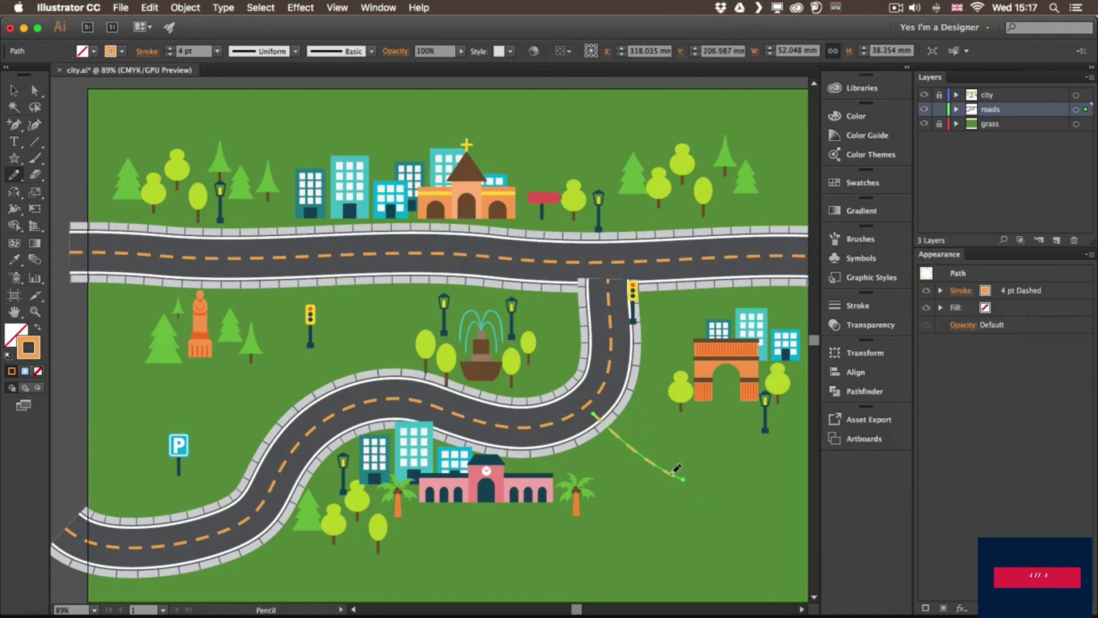
pyautogui.click(850, 286)
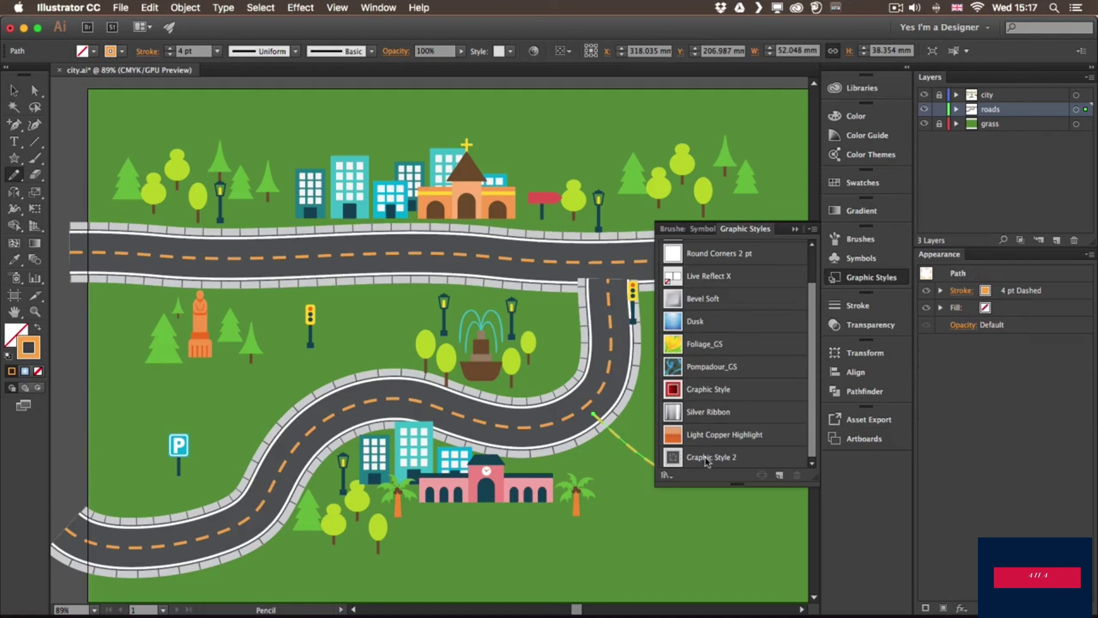
pyautogui.click(708, 457)
pyautogui.click(868, 278)
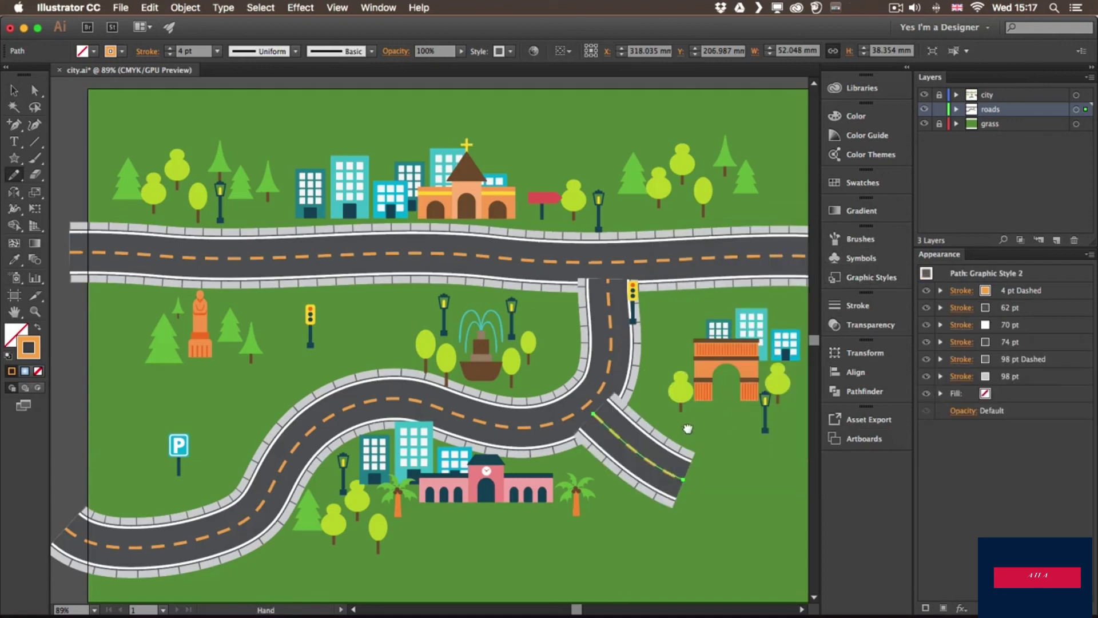
# - Extend the branch road below the arch past the artboard's right edge to about 141 by 49 mm, adjust its position slightly, and deselect it
pyautogui.moveTo(688, 429); pyautogui.dragTo(591, 354)
pyautogui.moveTo(566, 394); pyautogui.dragTo(739, 423)
pyautogui.press('v')
pyautogui.moveTo(557, 392); pyautogui.dragTo(565, 394)
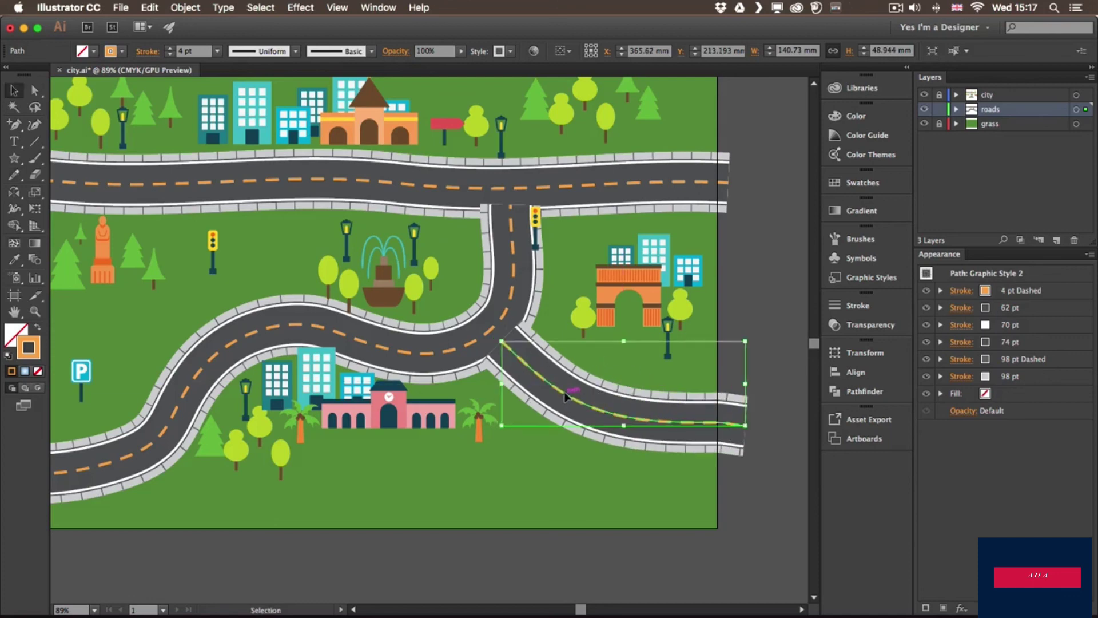
pyautogui.click(775, 323)
pyautogui.press('space')
pyautogui.moveTo(462, 361); pyautogui.dragTo(542, 416)
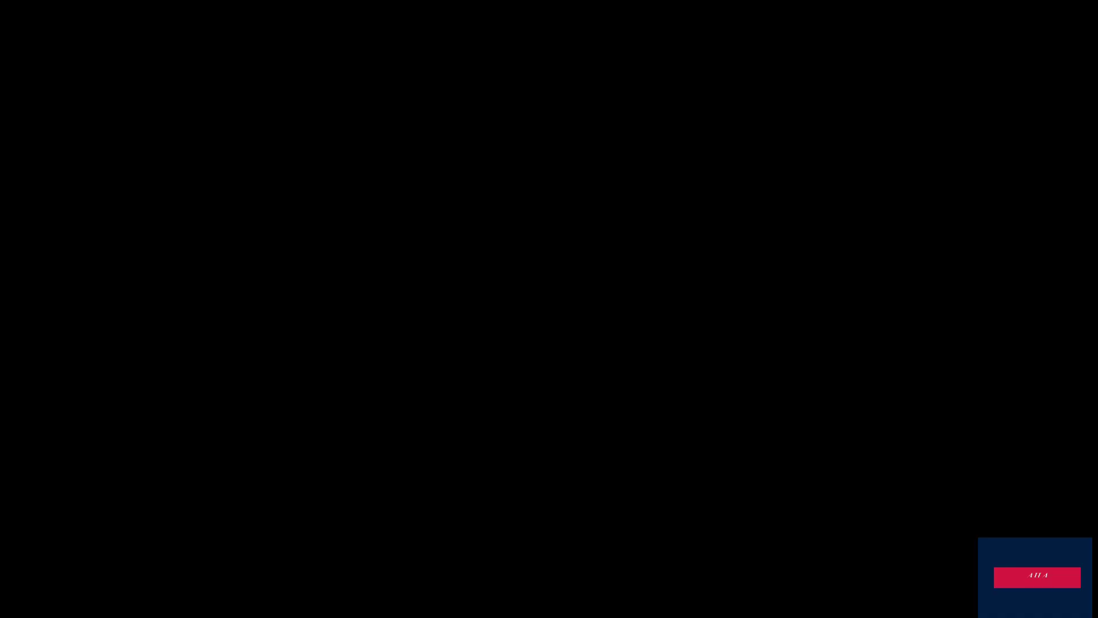